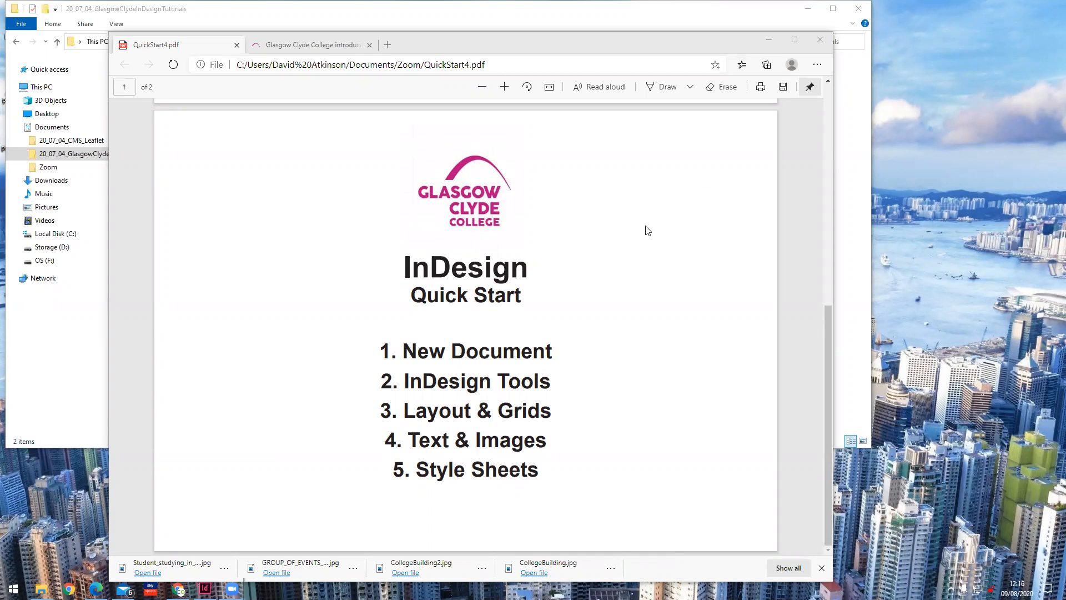
- Move the QuickStart4 PDF window aside and bring the tutorials folder window to the front
scroll(573, 221, "up", 2)
scroll(542, 195, "down", 2)
left_click(573, 45)
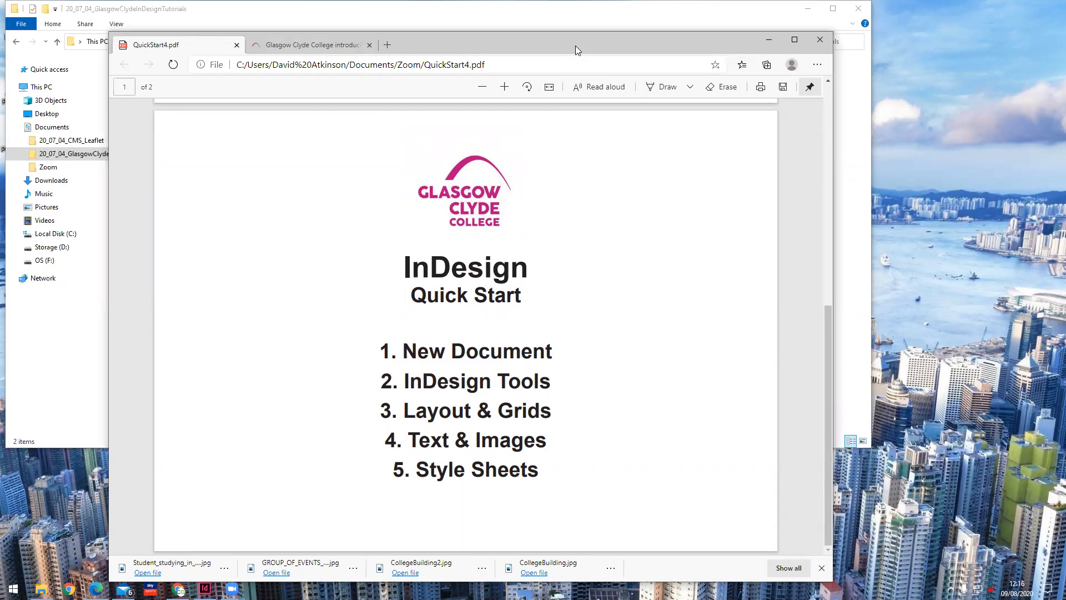
left_click_drag(576, 45, 589, 36)
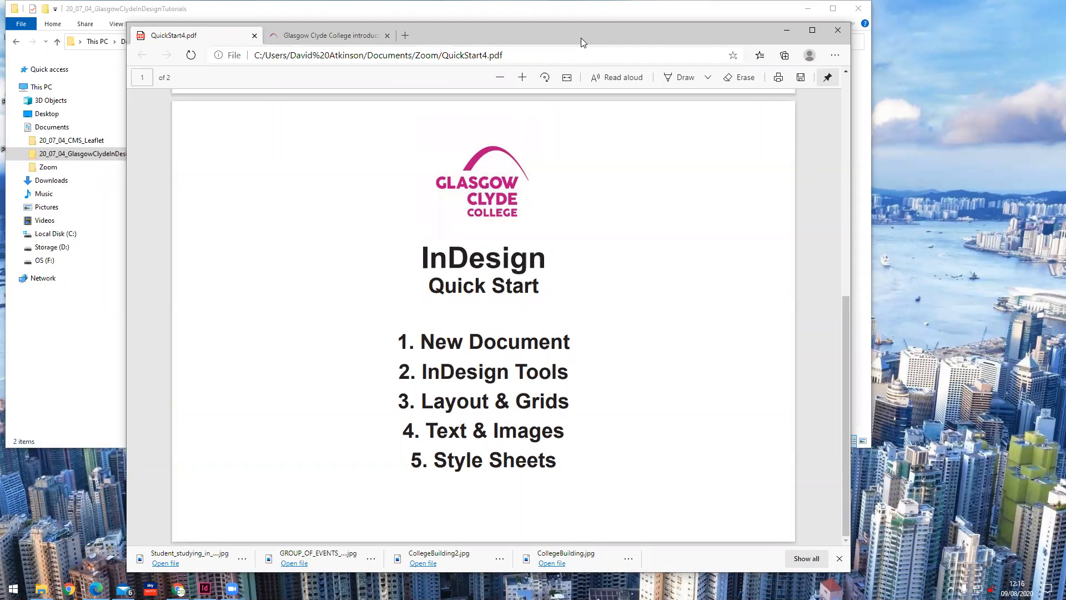
left_click_drag(581, 38, 746, 204)
left_click(342, 151)
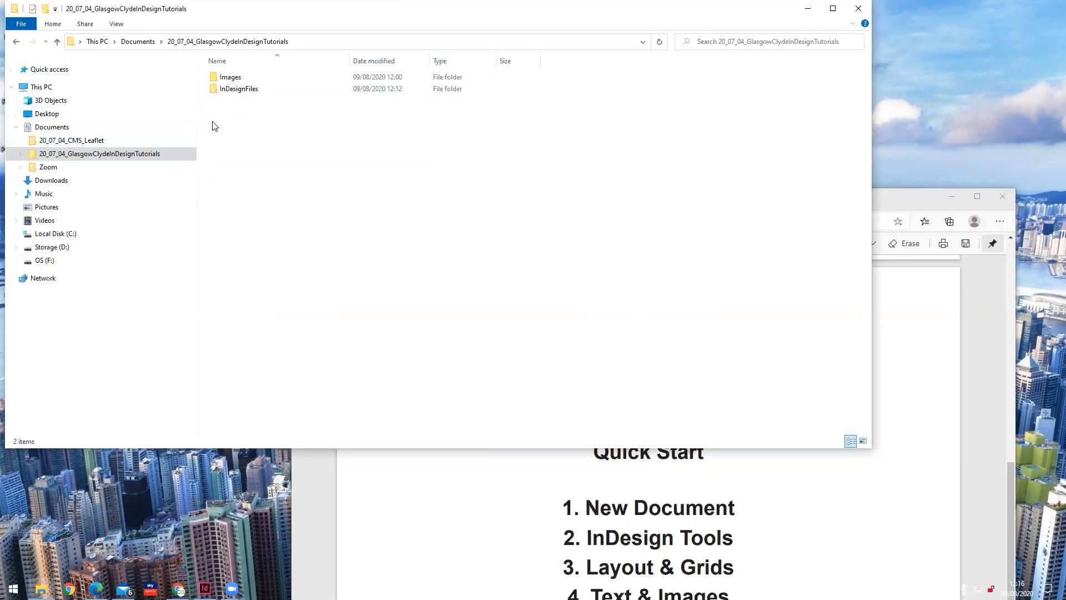
- From Documents, open the 20_07_04_GlasgowClydeInDesignTutorials folder and display its contents as large icons
left_click(52, 127)
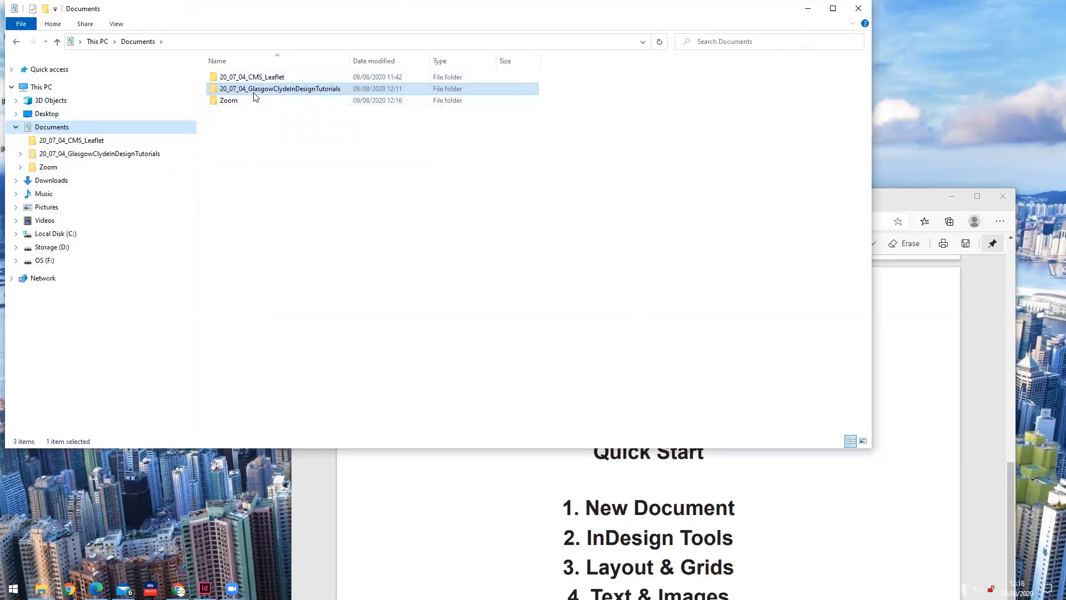
left_click(213, 90)
double_click(213, 91)
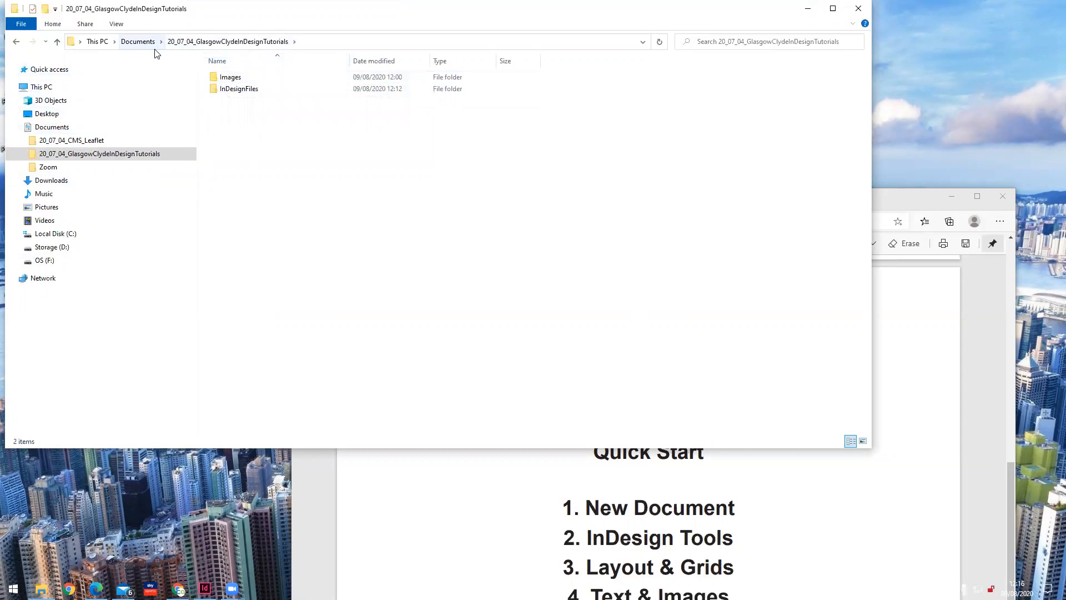
left_click(119, 25)
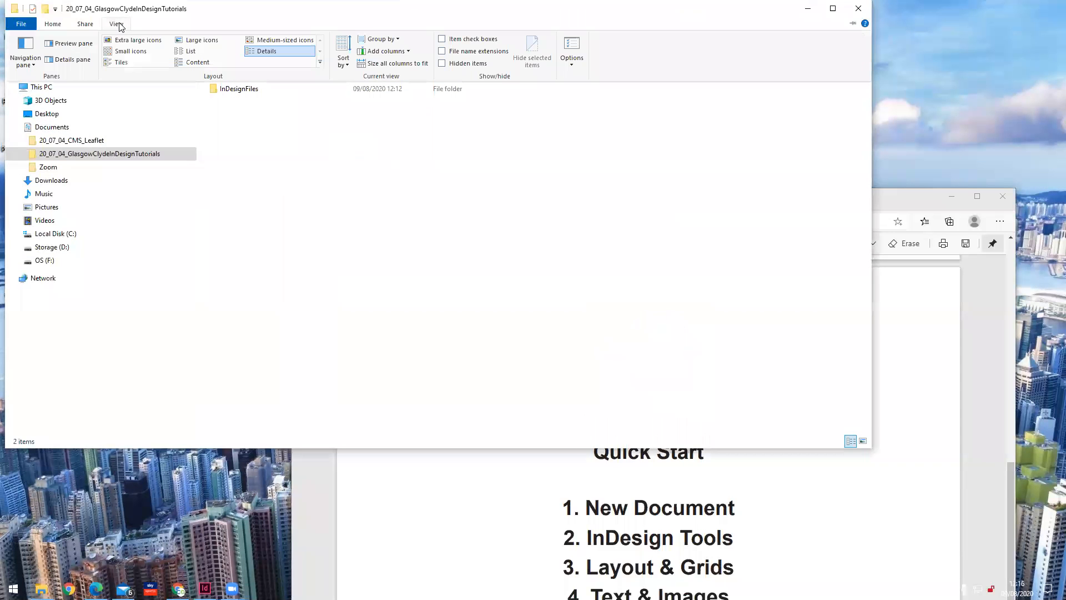
left_click(211, 44)
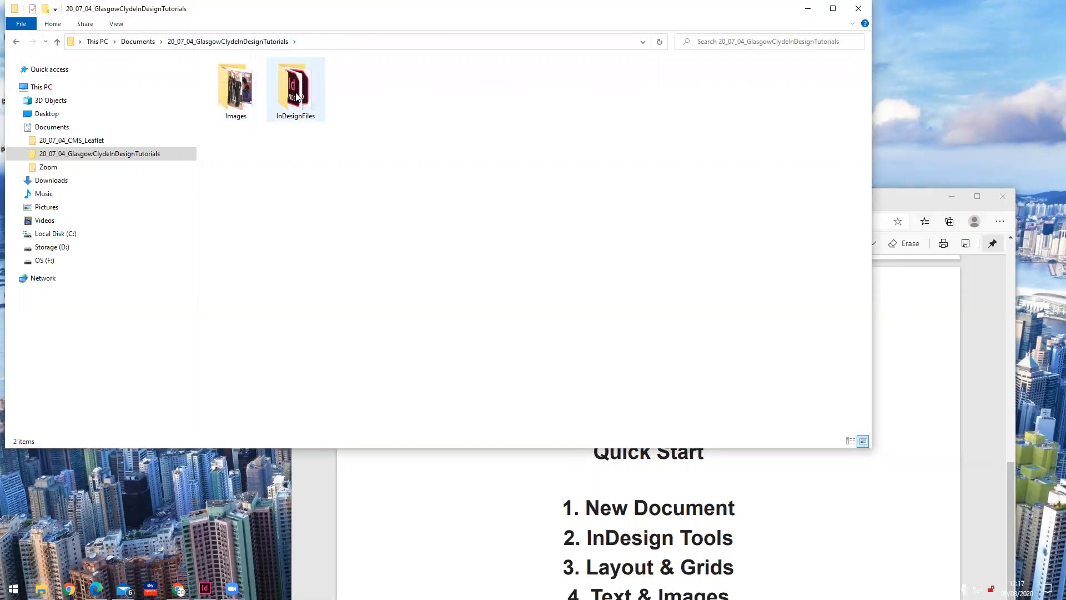
- Look through the pictures in the Images folder, then return to the tutorials folder
left_click(238, 93)
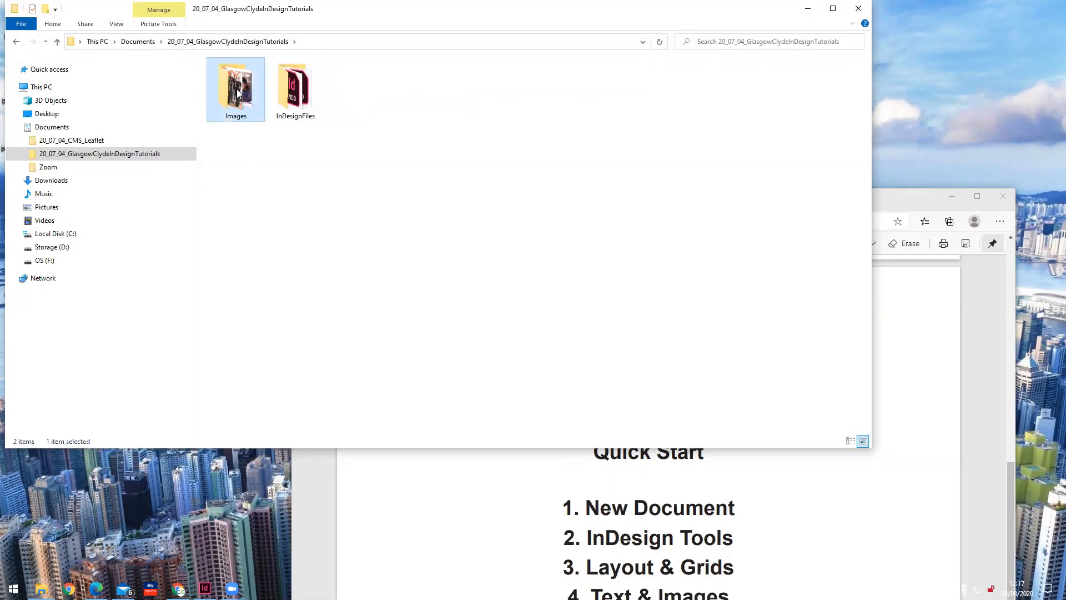
double_click(238, 93)
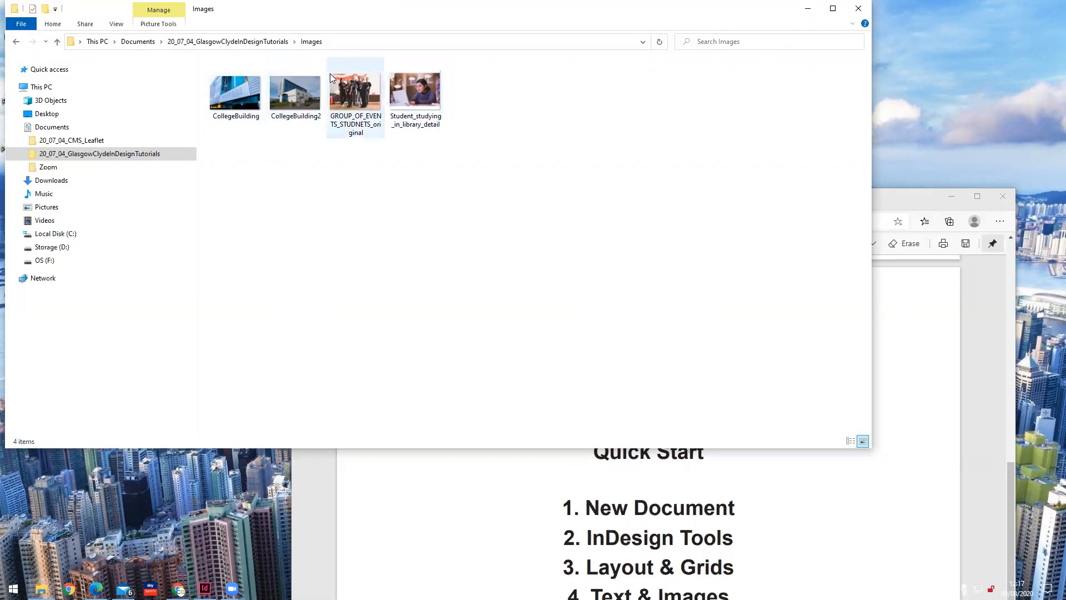
left_click(213, 44)
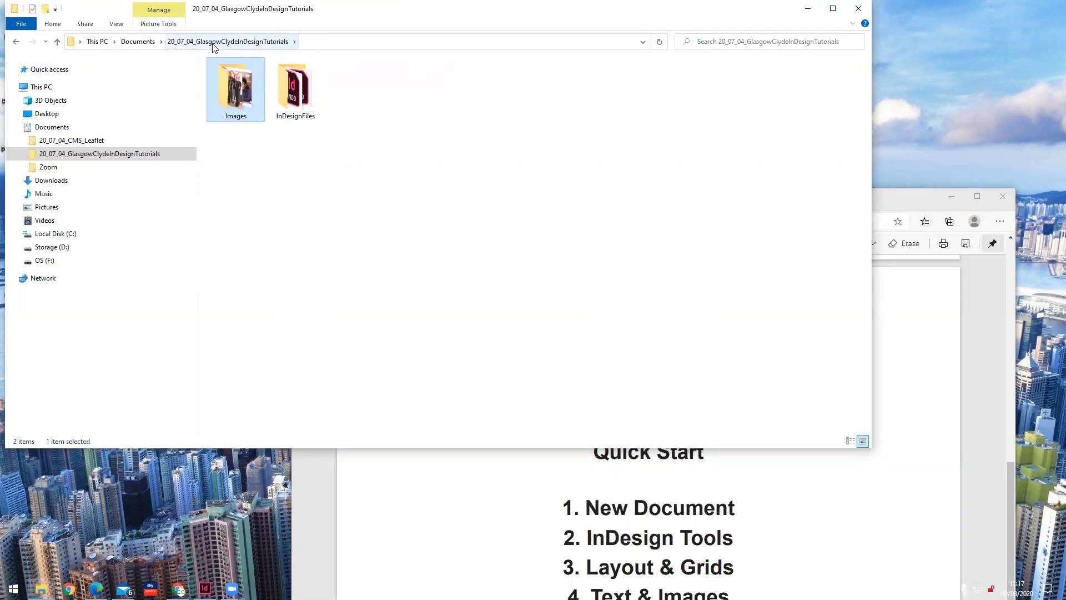
- Open the InDesignFiles folder and display its files as large icons
double_click(298, 84)
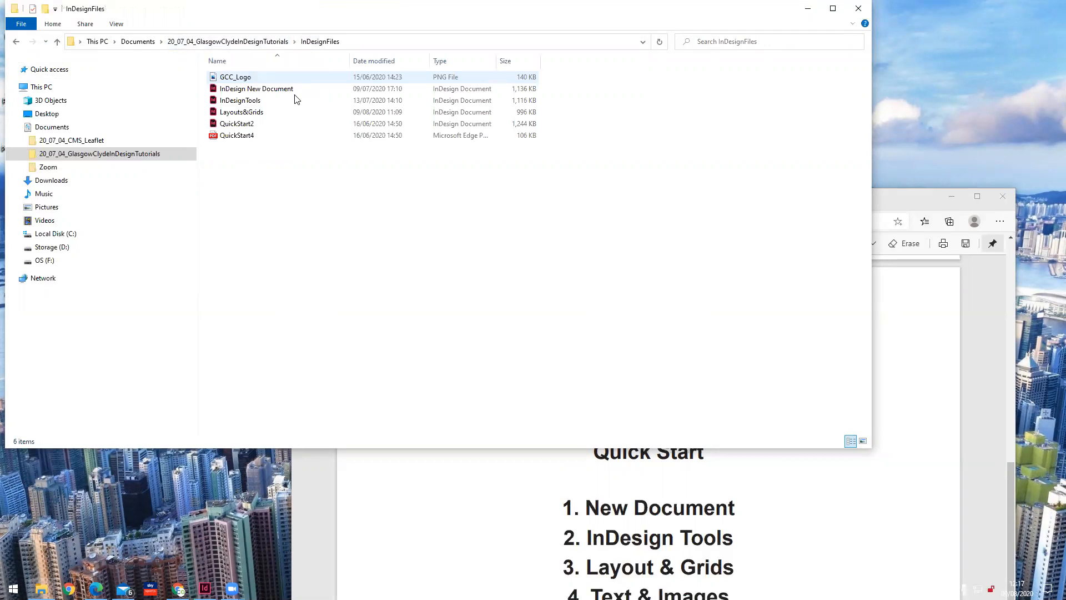
left_click(116, 24)
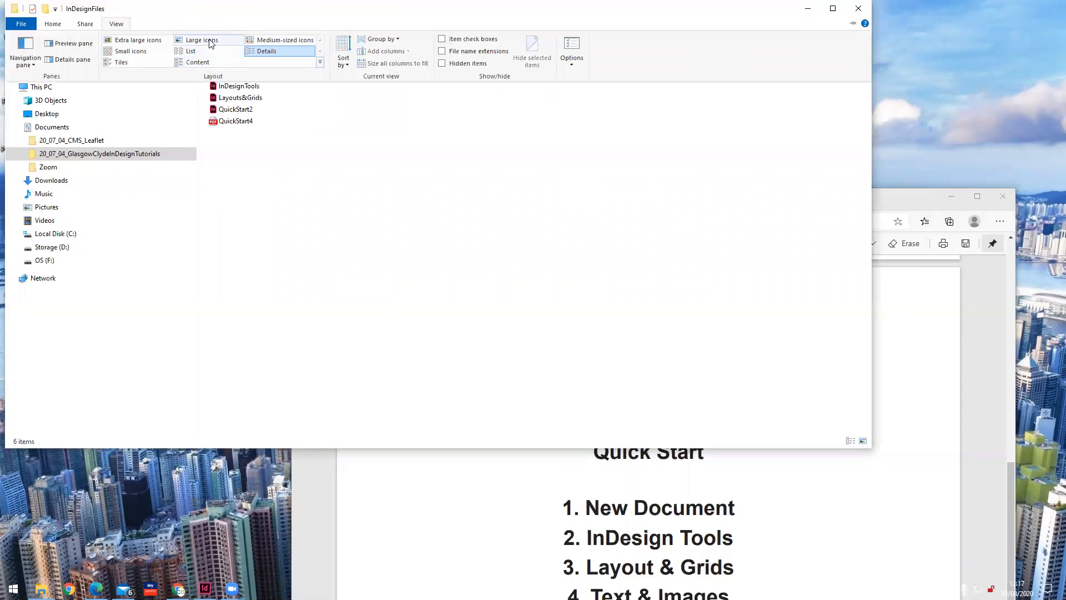
left_click(285, 40)
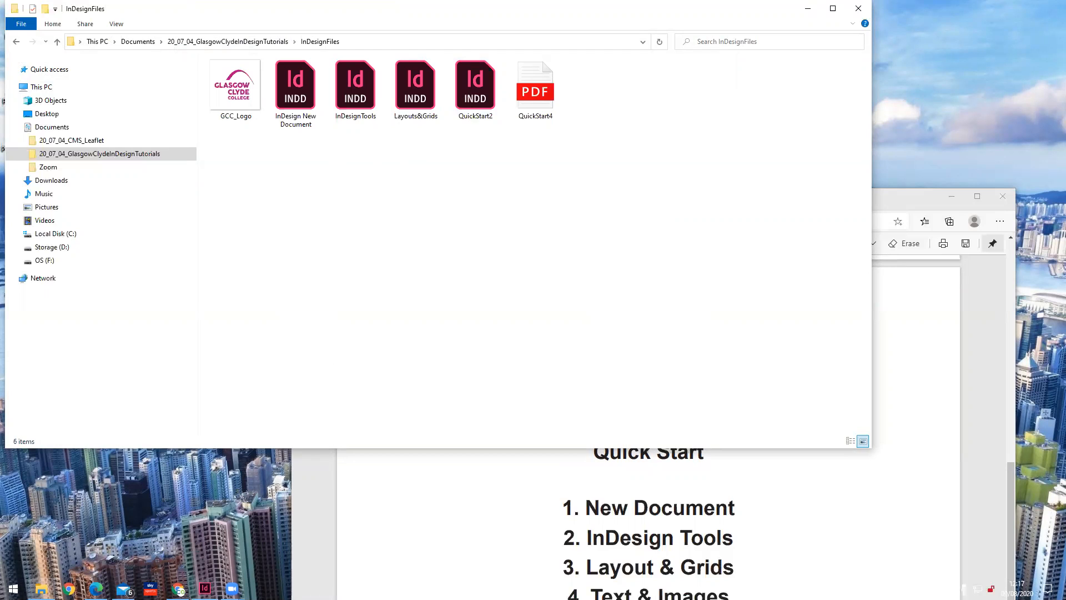
- Open the Layouts&Grids document in InDesign and bring the whole two-page spread into view
double_click(419, 97)
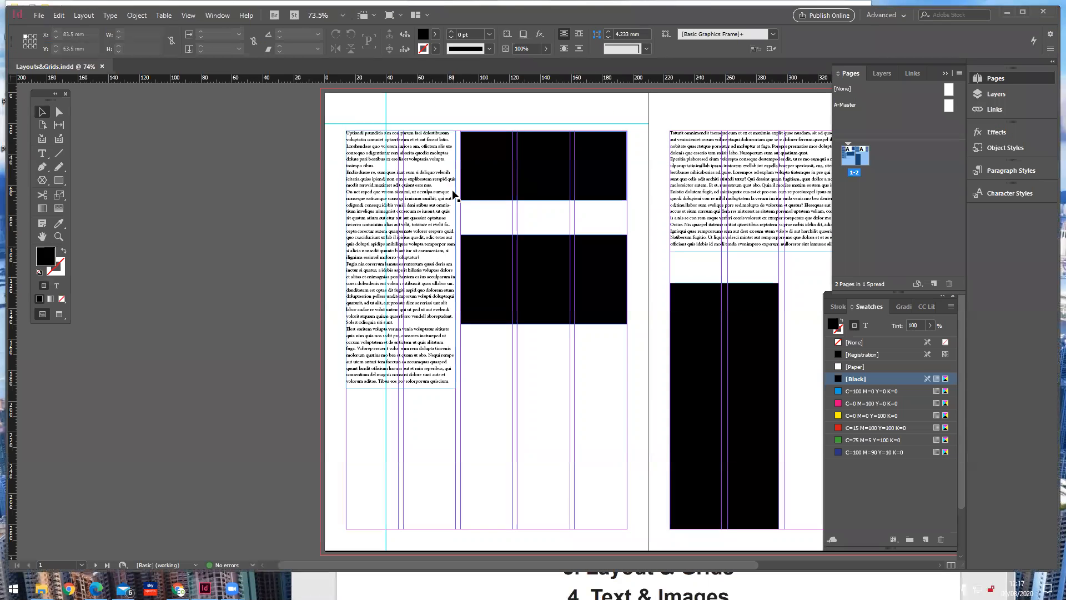
scroll(432, 178, "down", 2)
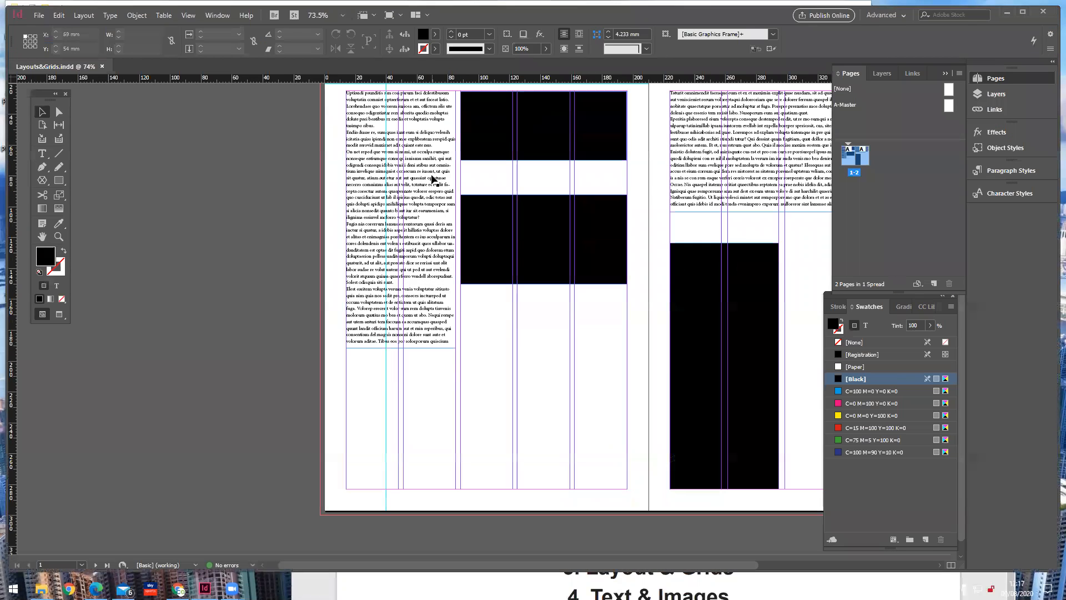
scroll(408, 211, "up", 4)
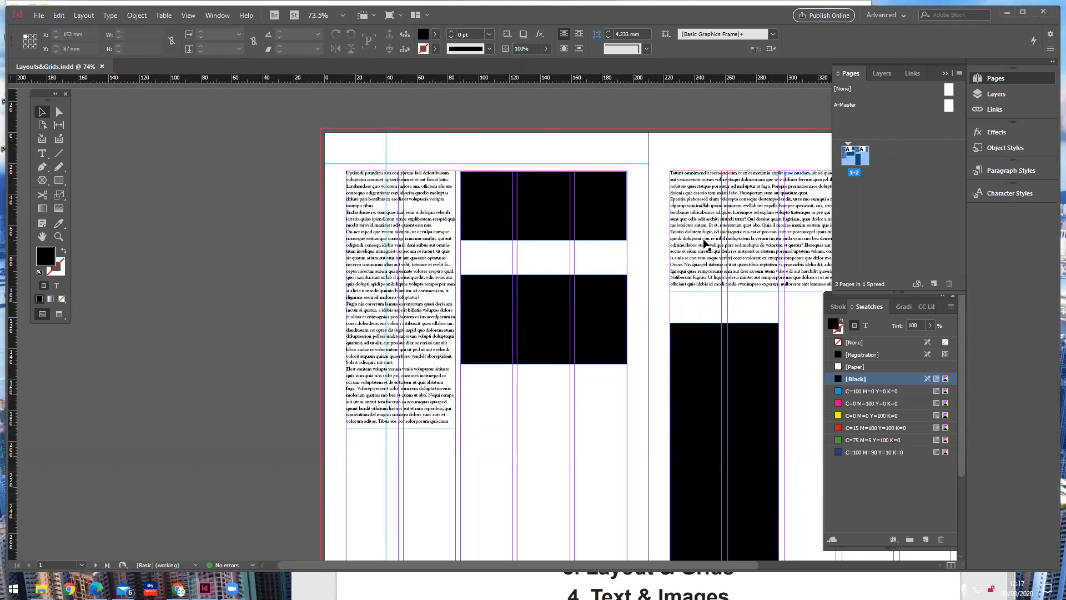
scroll(443, 364, "down", 2)
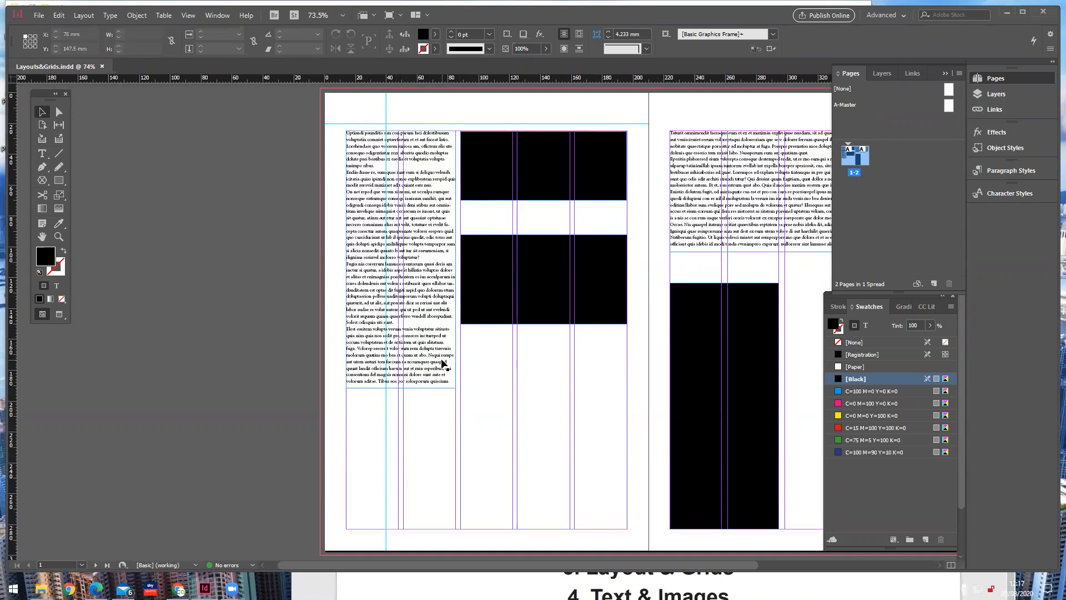
left_click(42, 236)
left_click_drag(489, 306, 352, 306)
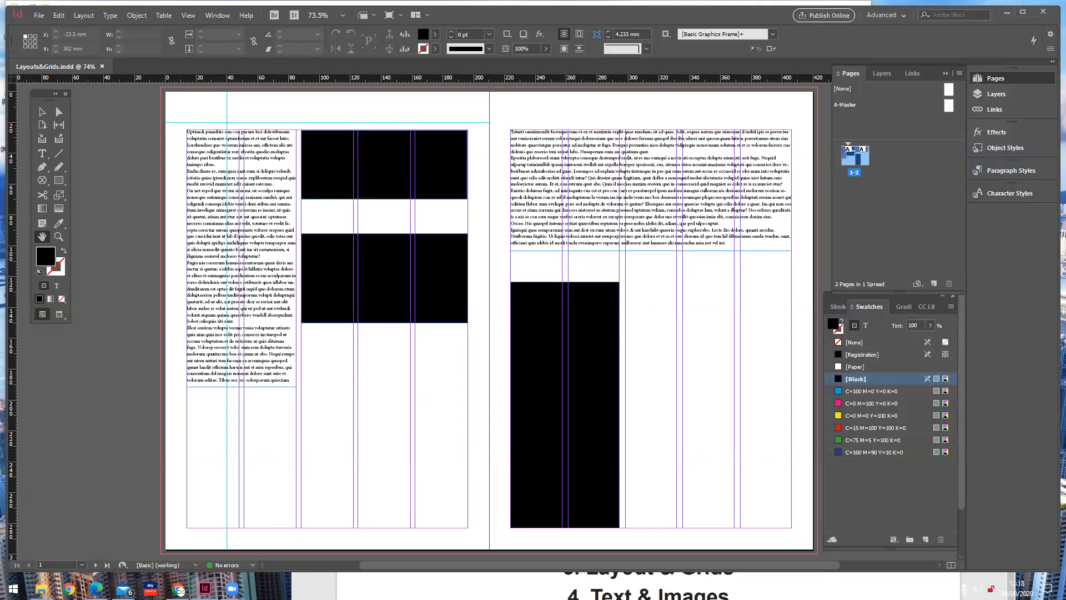
- Switch to Chrome and search Google in a new tab for Glasgow Clyde College using the Anniesland Campus suggestion
mouse_move(180, 590)
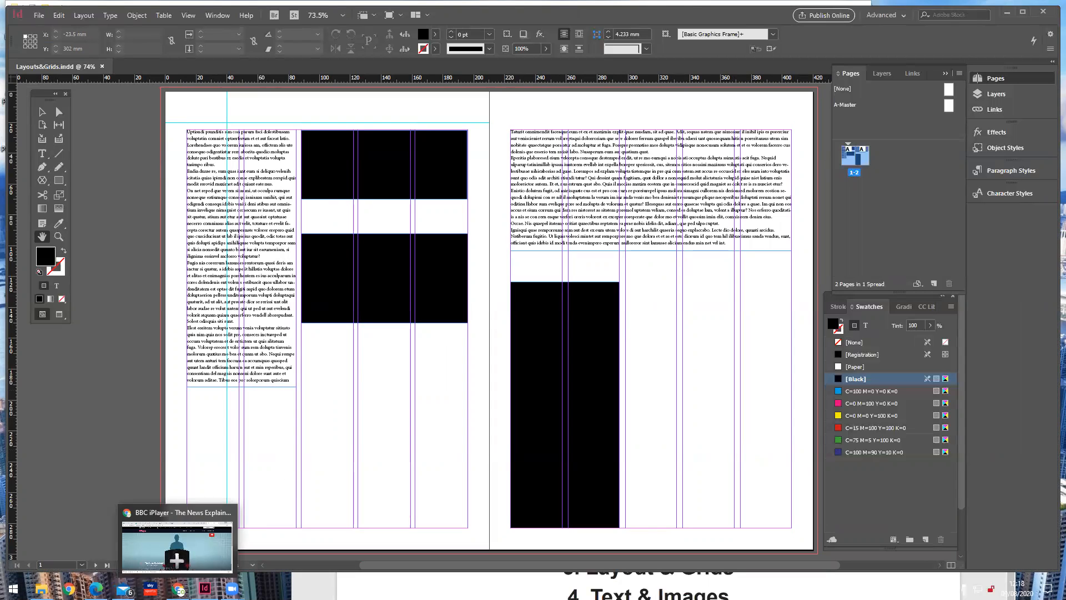
left_click(177, 547)
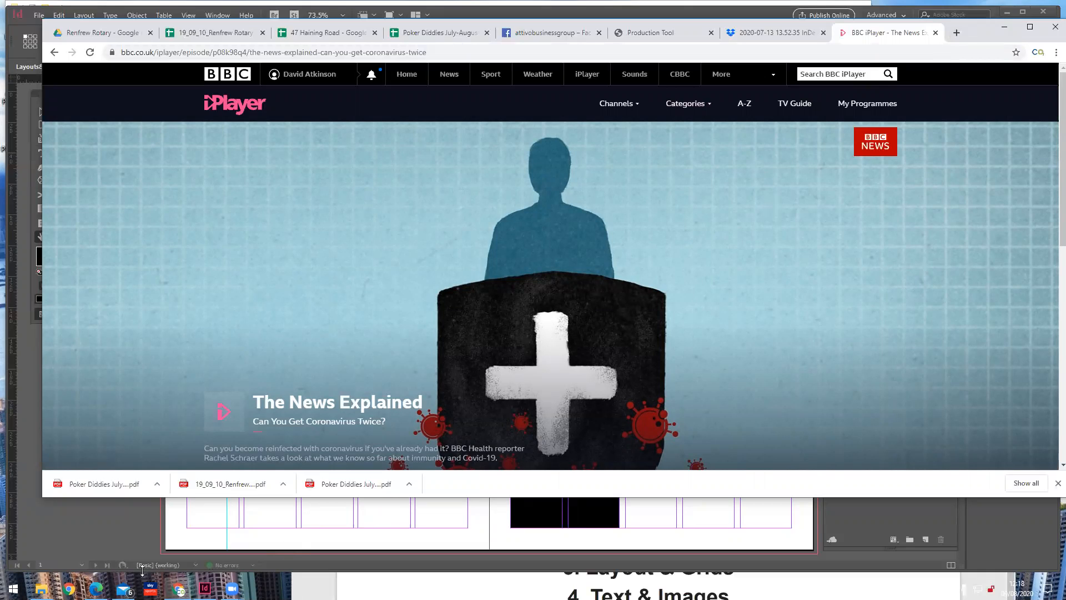
left_click(956, 32)
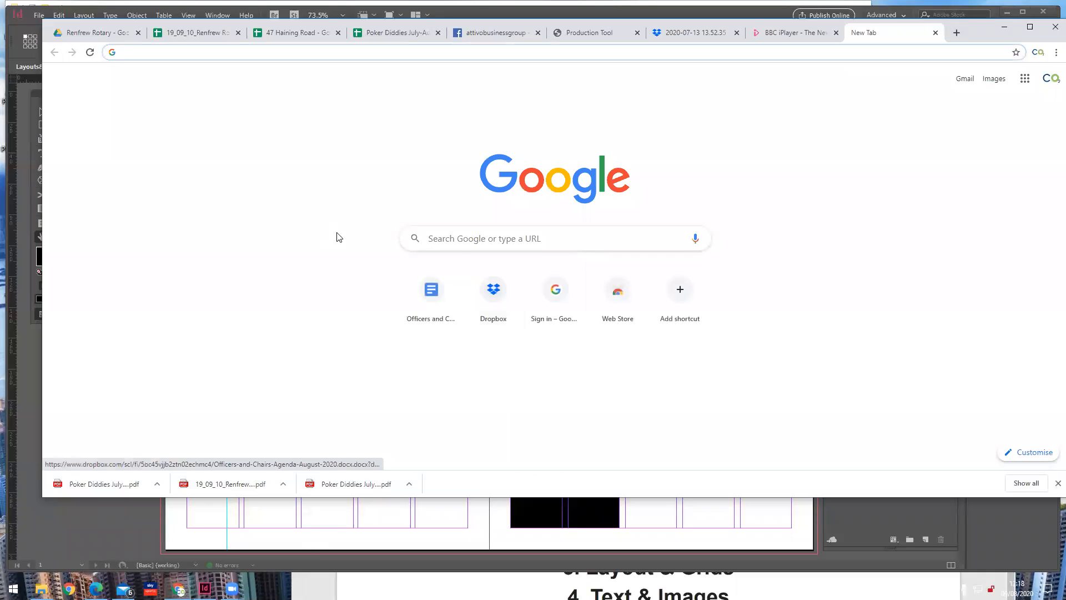
left_click(439, 242)
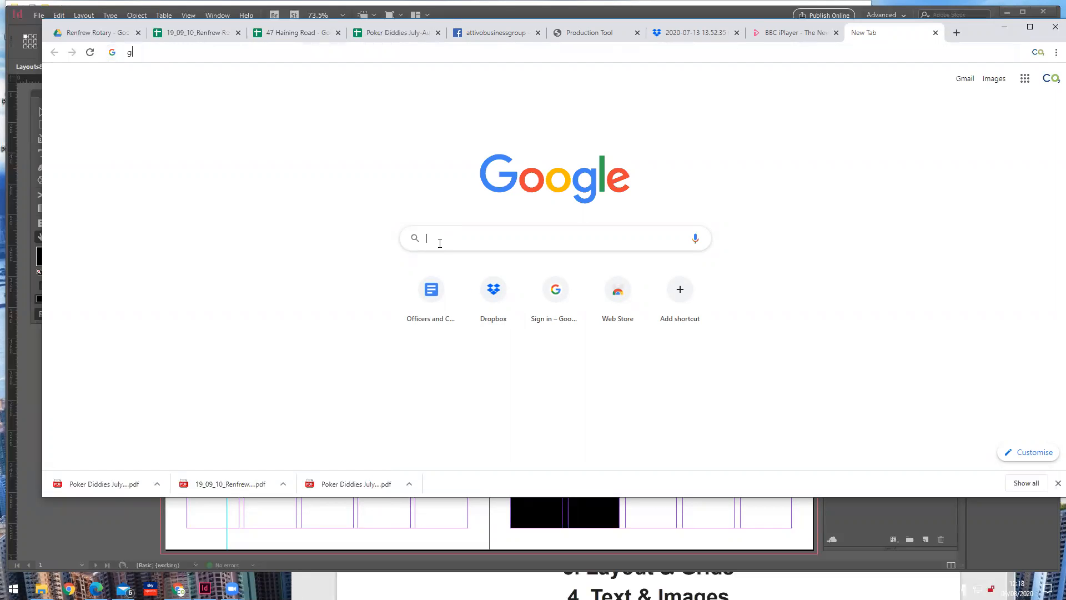
type("glasg")
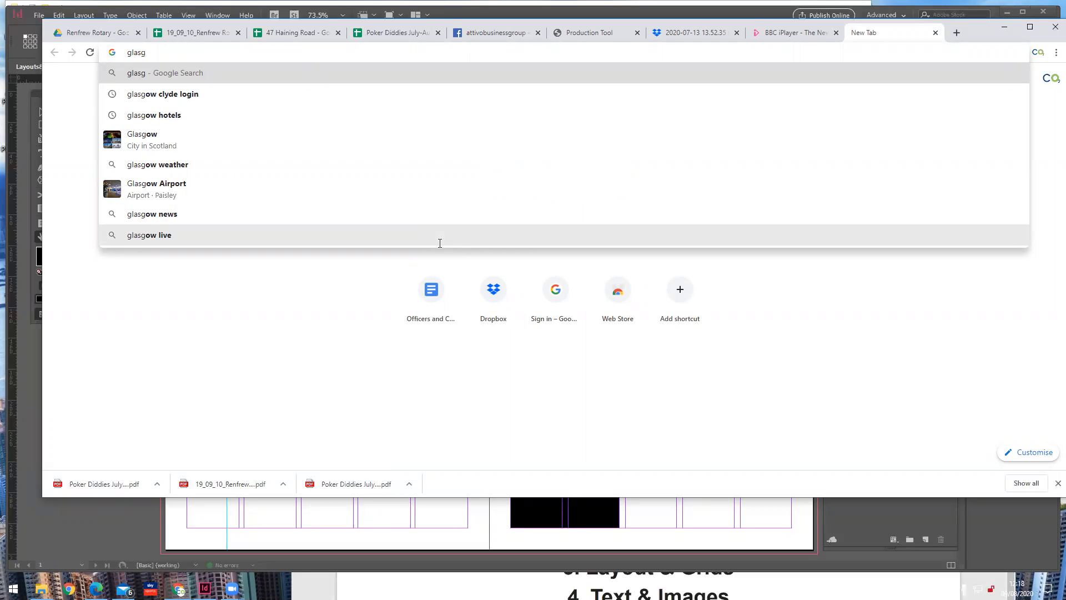
type("owcl")
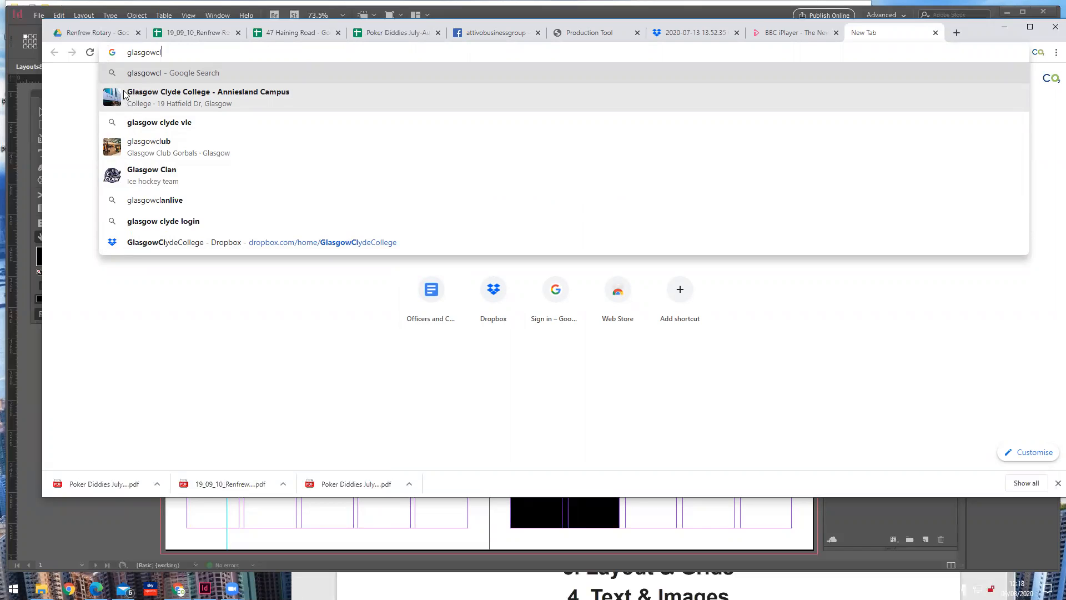
left_click(123, 95)
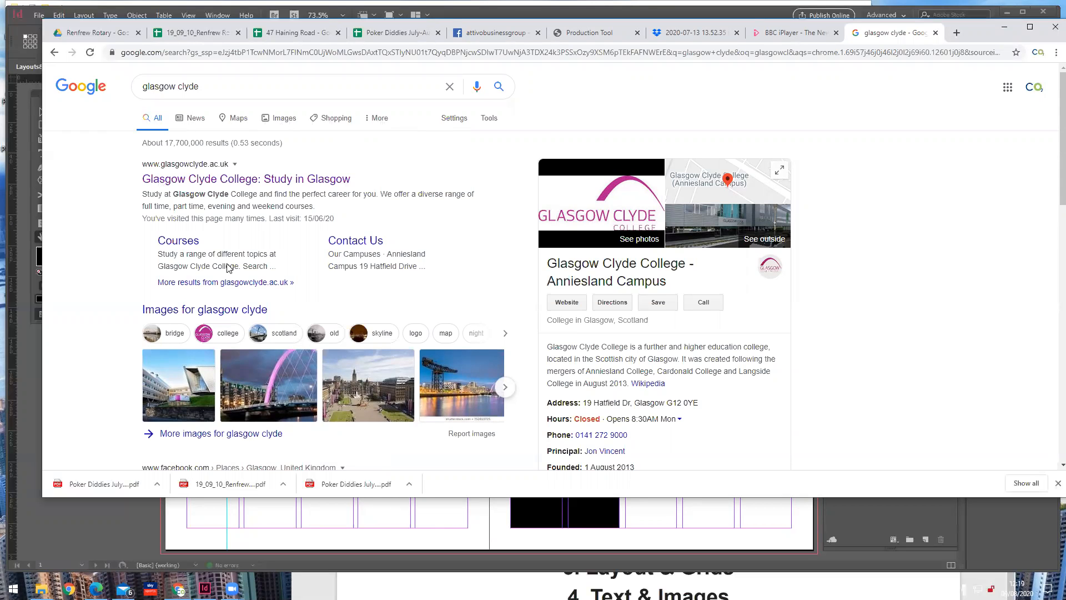
- Switch to image results and refine the search to "glasgow clyde college"
scroll(228, 268, "down", 3)
scroll(234, 261, "up", 3)
left_click(285, 120)
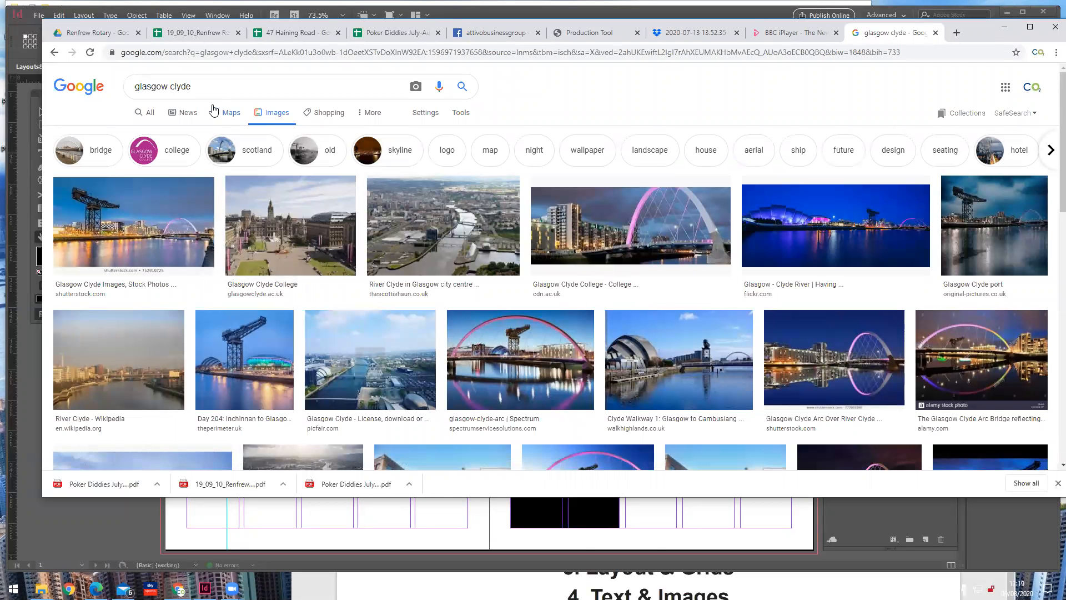
left_click(210, 83)
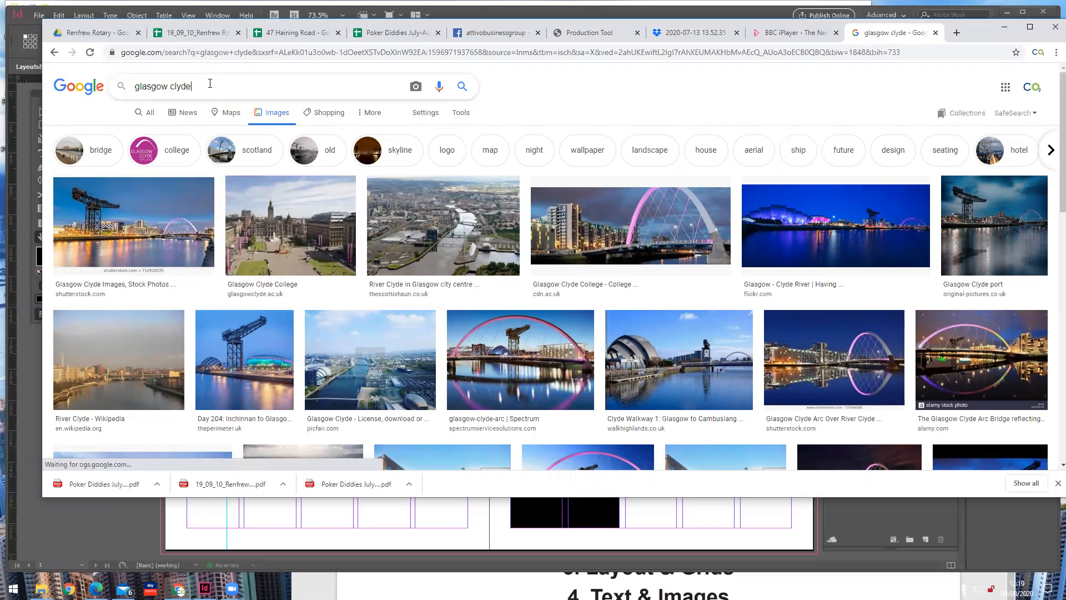
type("college")
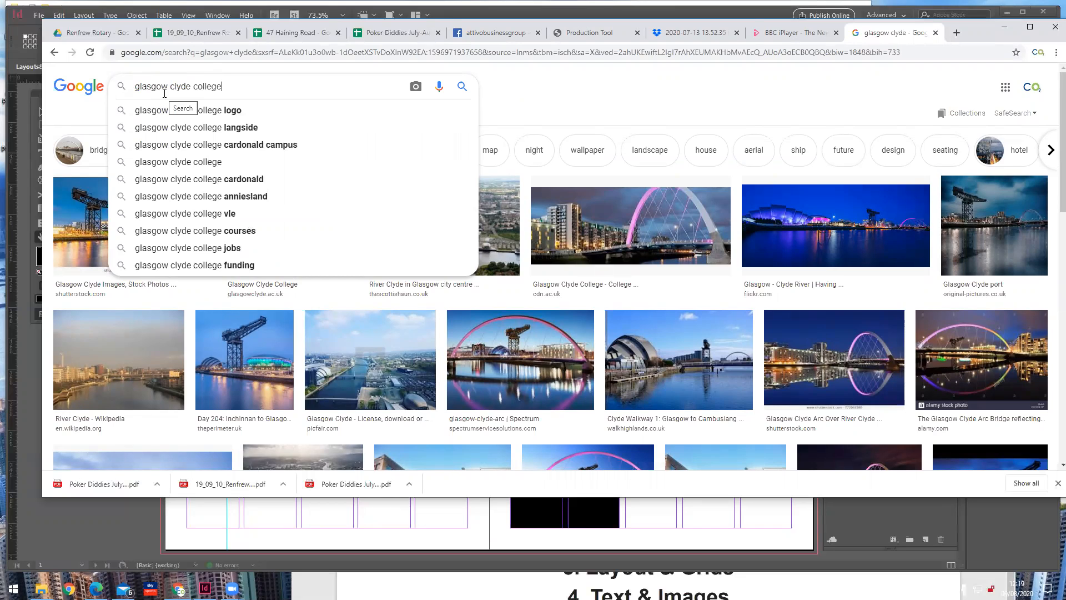
key("Return")
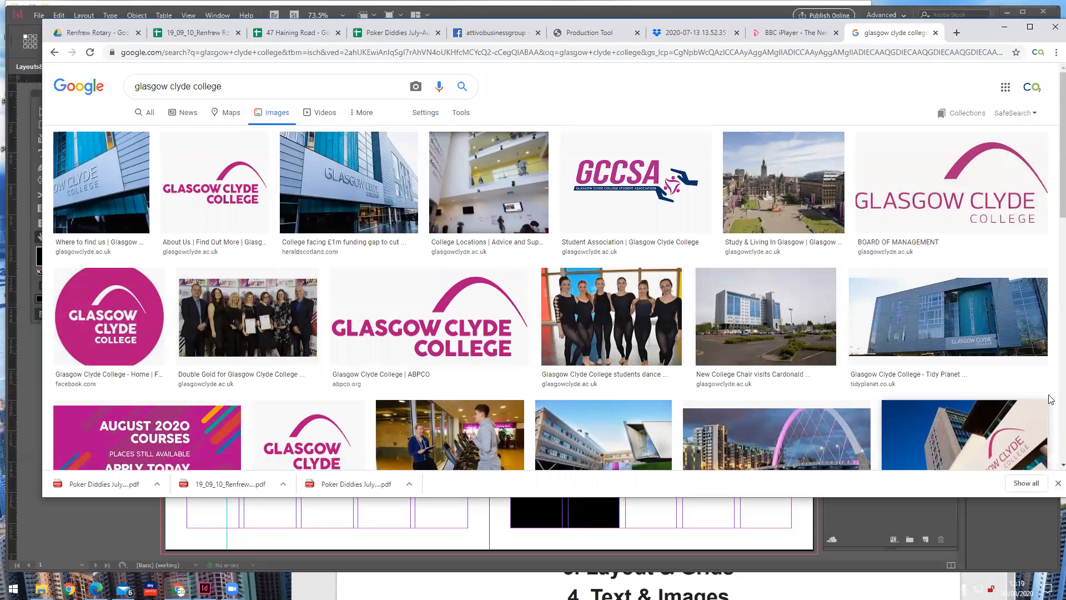
- Make the browser window slightly taller and filter the college image results to Large size
left_click_drag(1048, 499, 1047, 509)
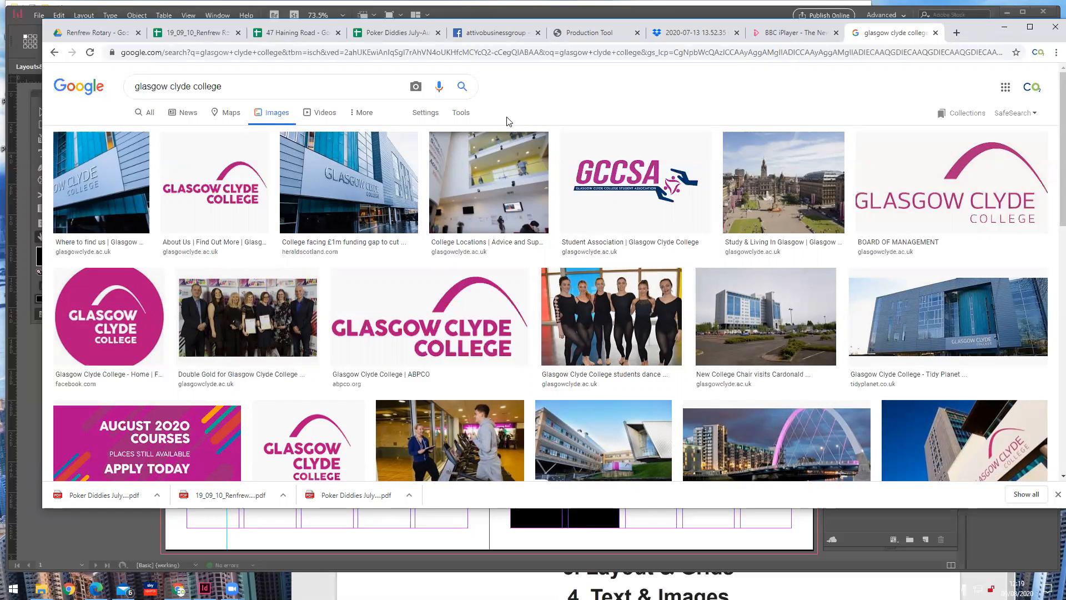
left_click(462, 114)
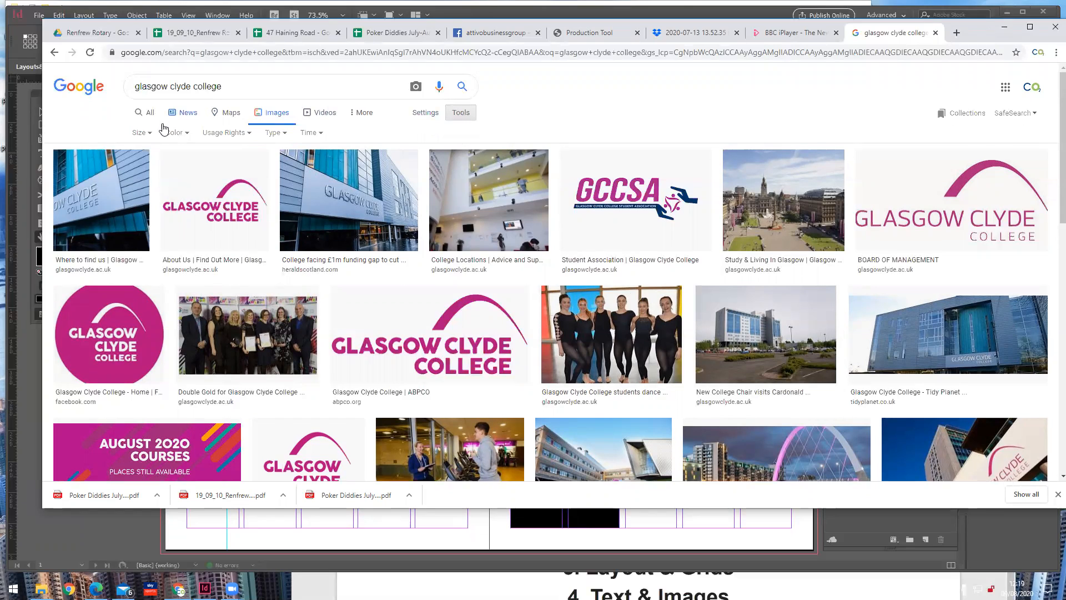
left_click(148, 136)
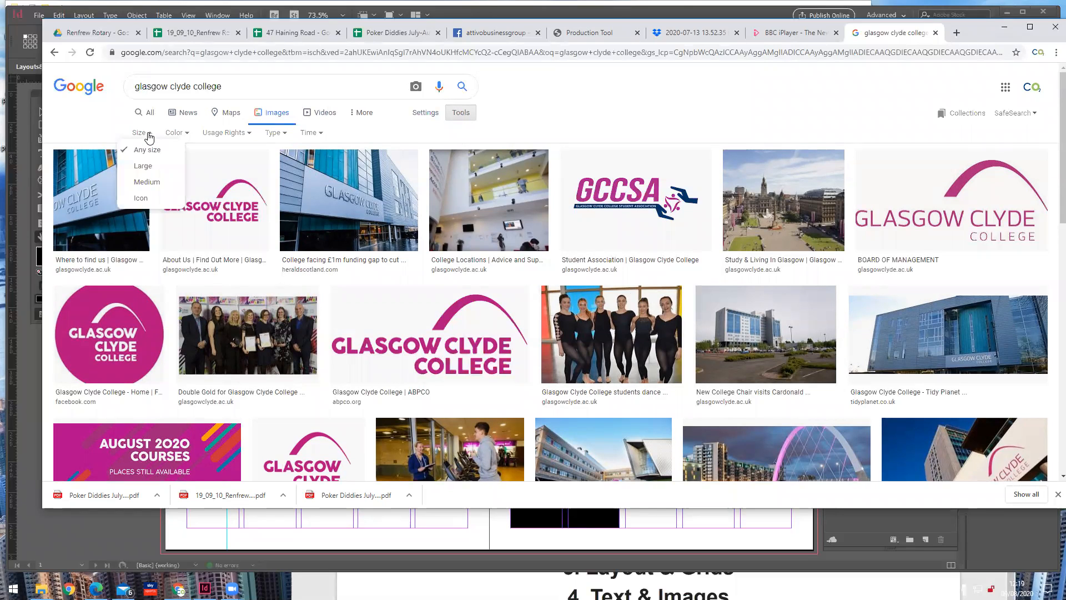
left_click(146, 167)
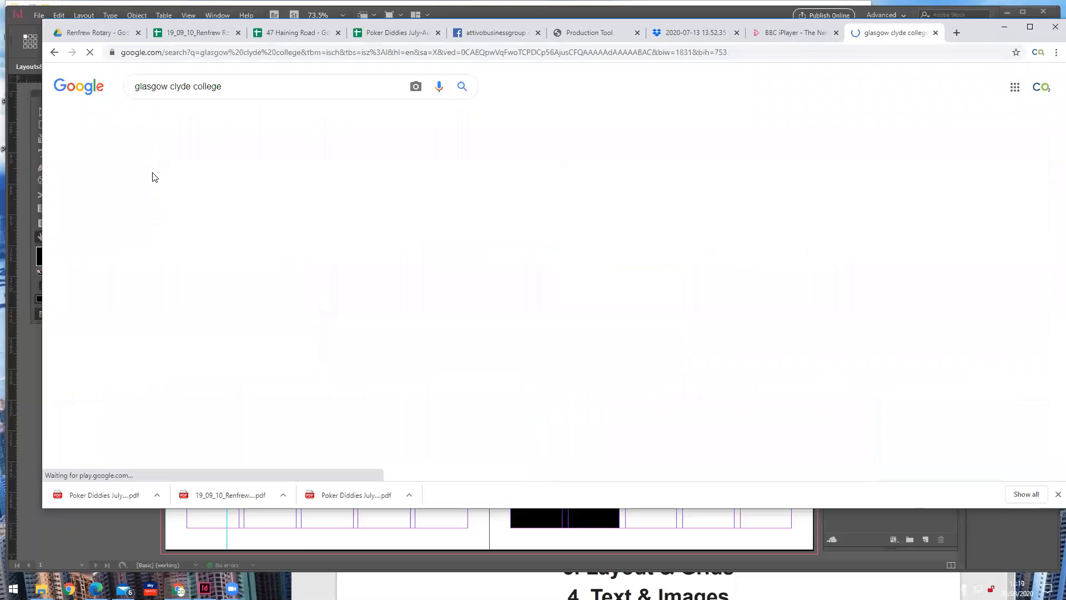
- Reposition the browser window and narrow it to uncover the right-hand page of the InDesign spread
left_click_drag(973, 33, 945, 32)
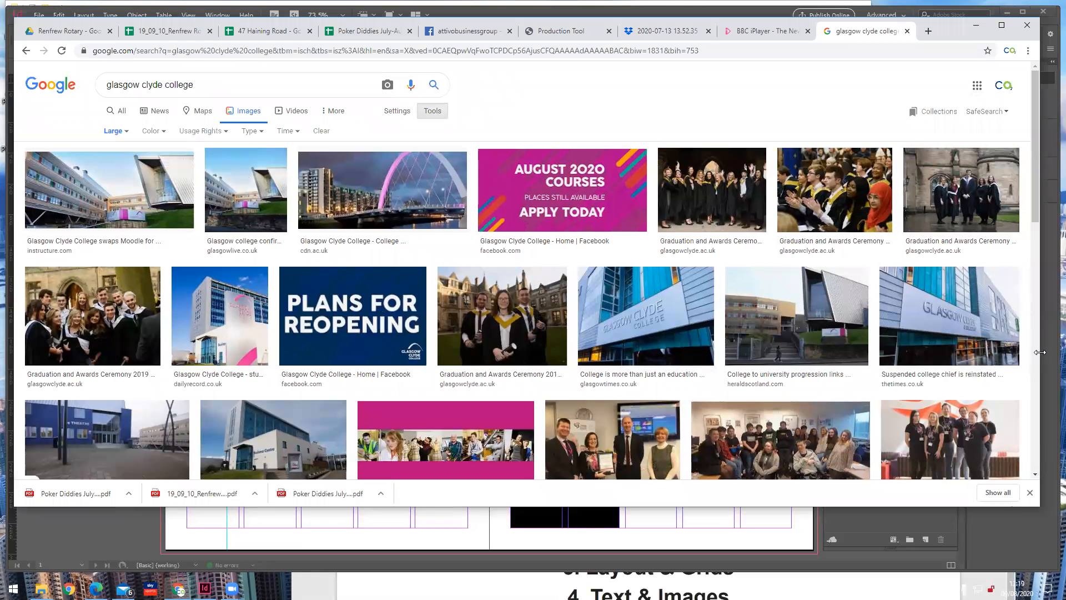
left_click_drag(1039, 479, 652, 479)
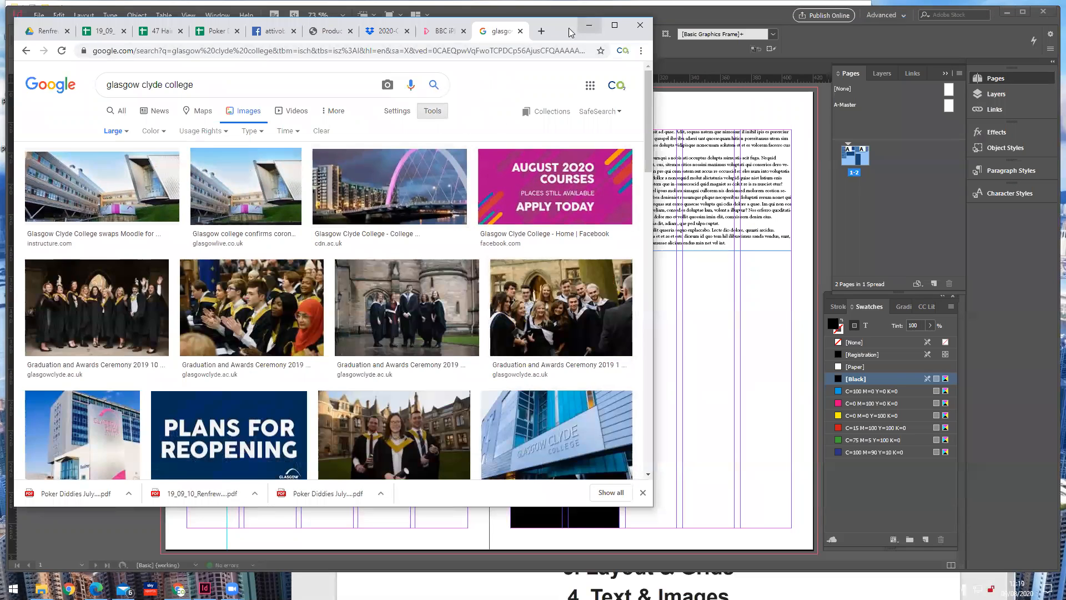
- Look through the large Glasgow Clyde College image results for a suitable photo of the college building
left_click_drag(561, 31, 569, 24)
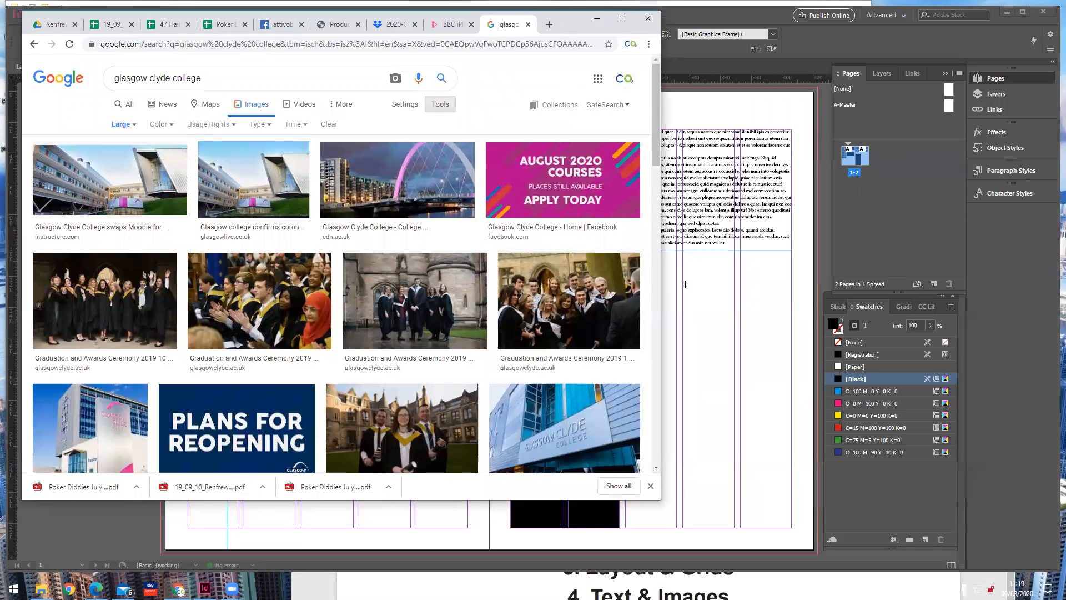
scroll(505, 318, "down", 6)
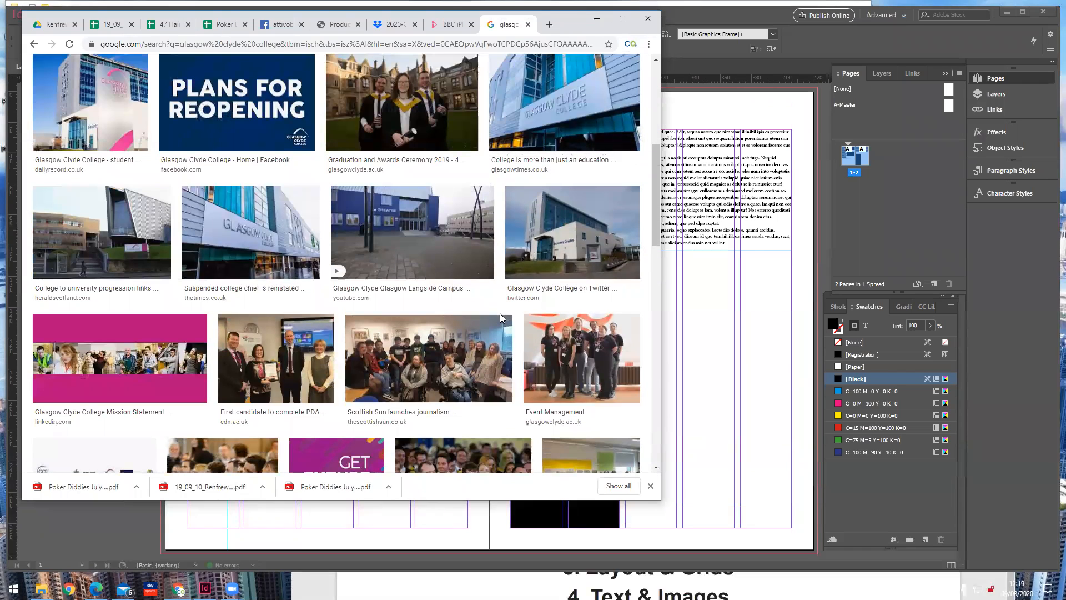
scroll(500, 313, "up", 2)
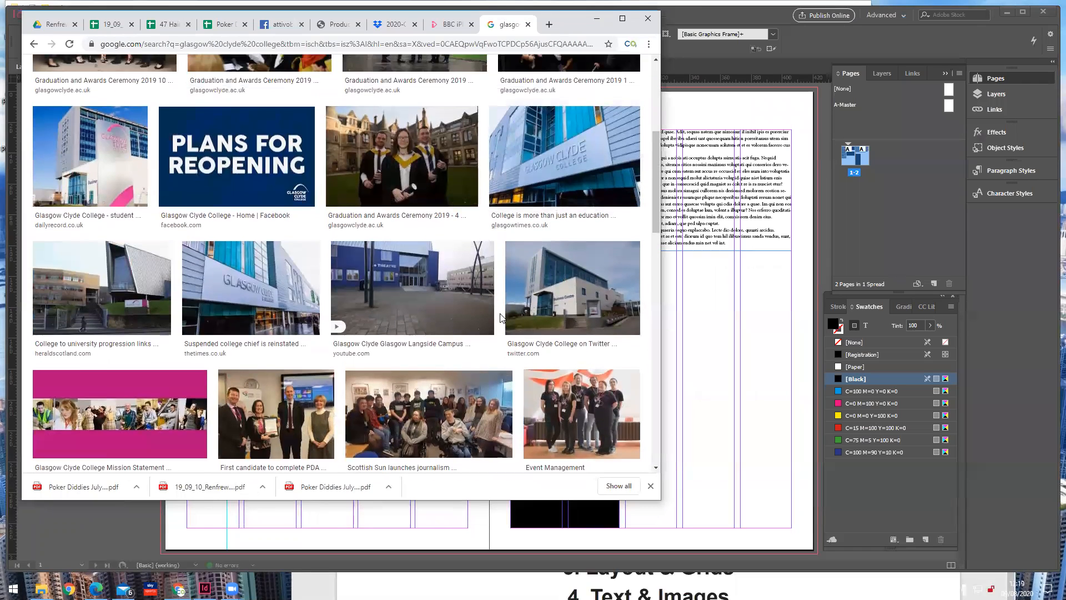
scroll(499, 313, "down", 2)
scroll(500, 314, "down", 2)
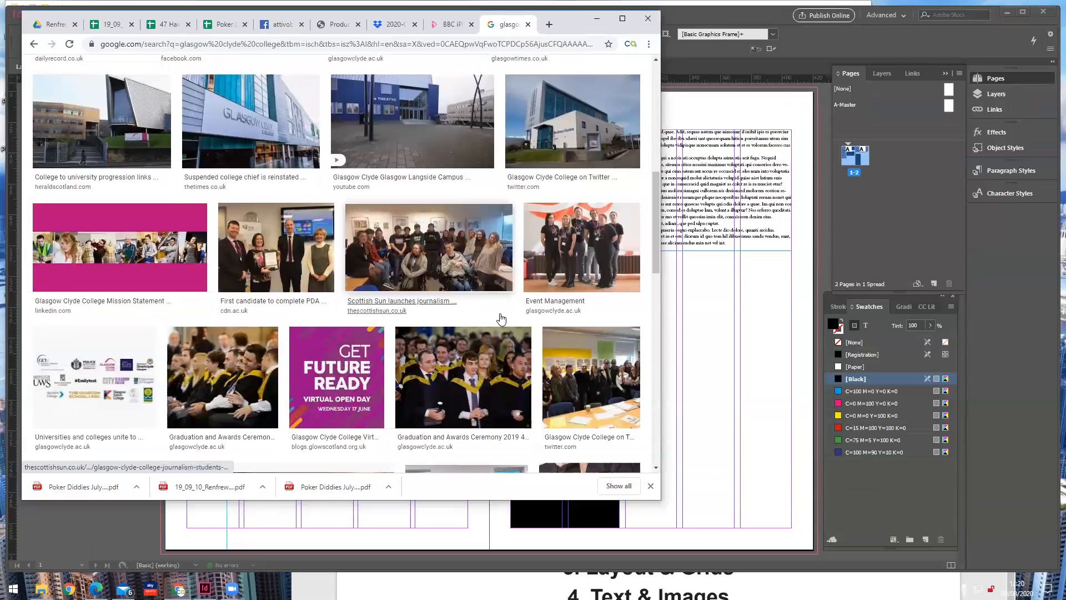
scroll(500, 314, "down", 2)
scroll(501, 320, "down", 2)
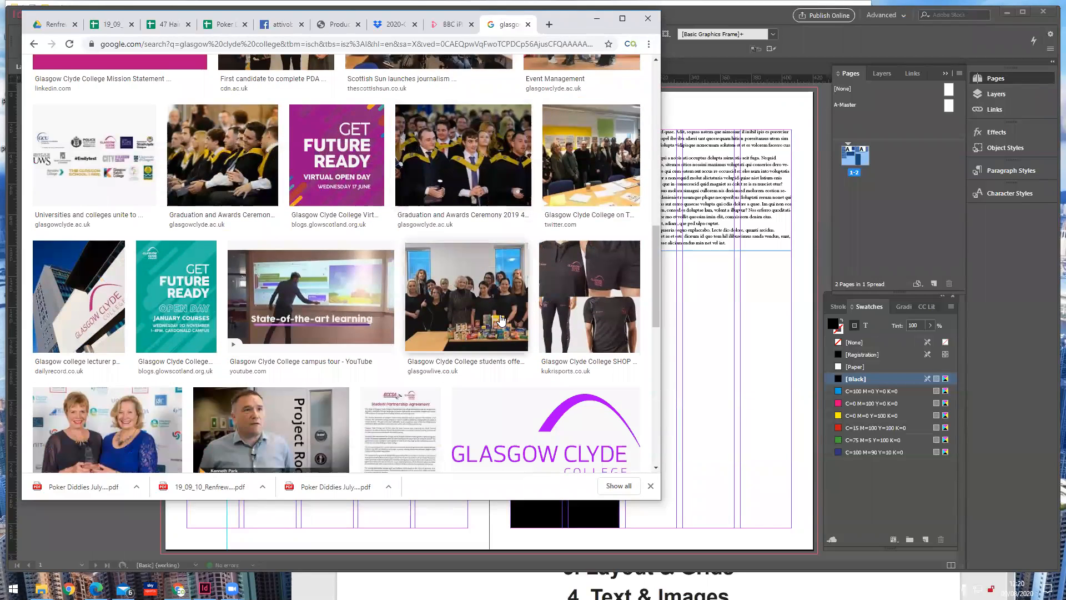
scroll(501, 320, "down", 2)
scroll(502, 320, "up", 5)
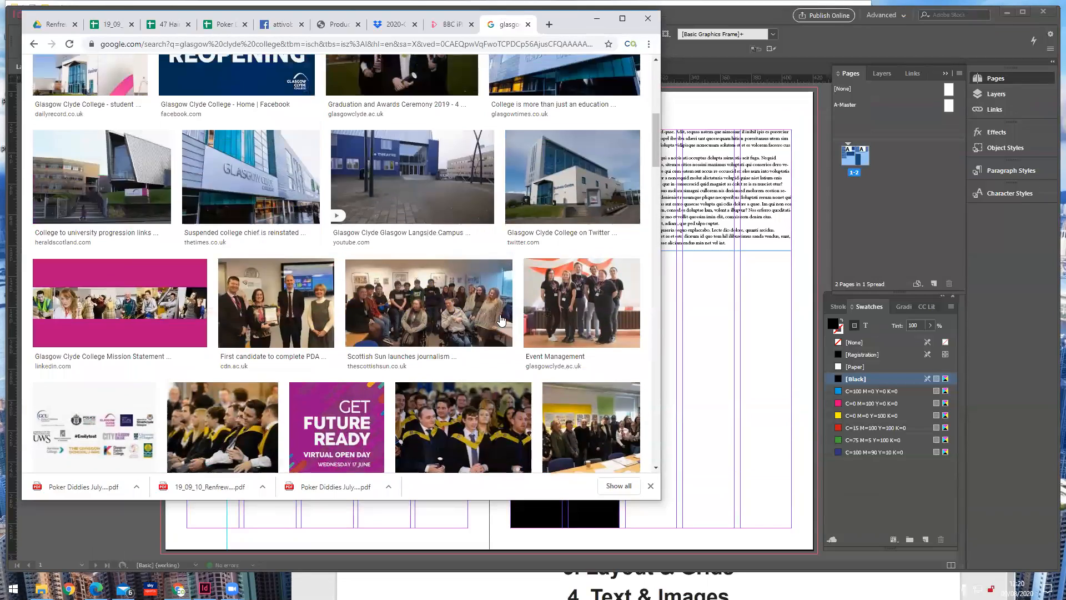
scroll(501, 320, "up", 2)
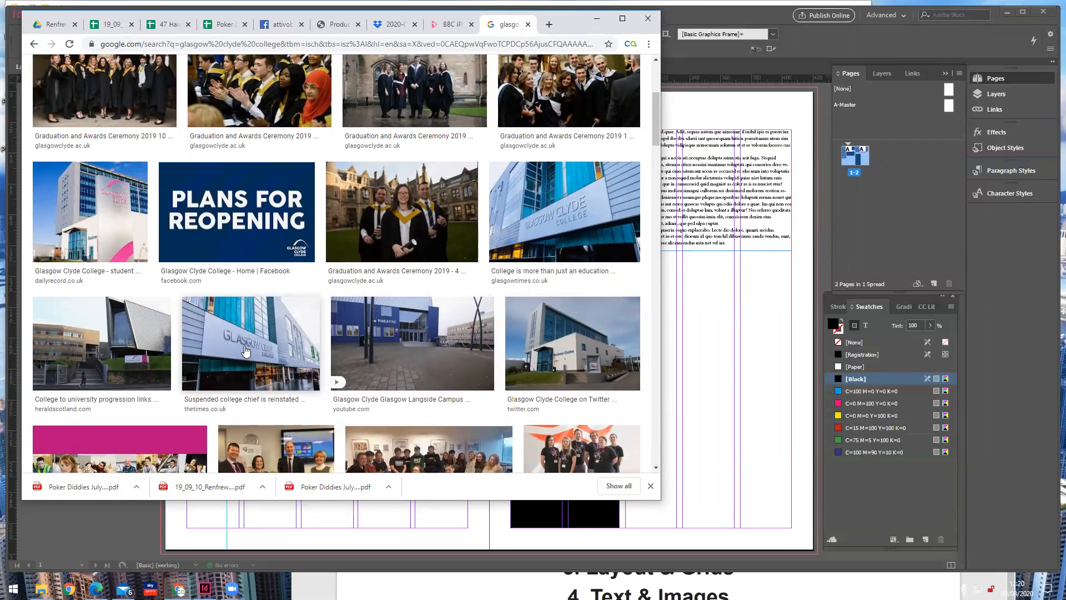
scroll(246, 353, "up", 4)
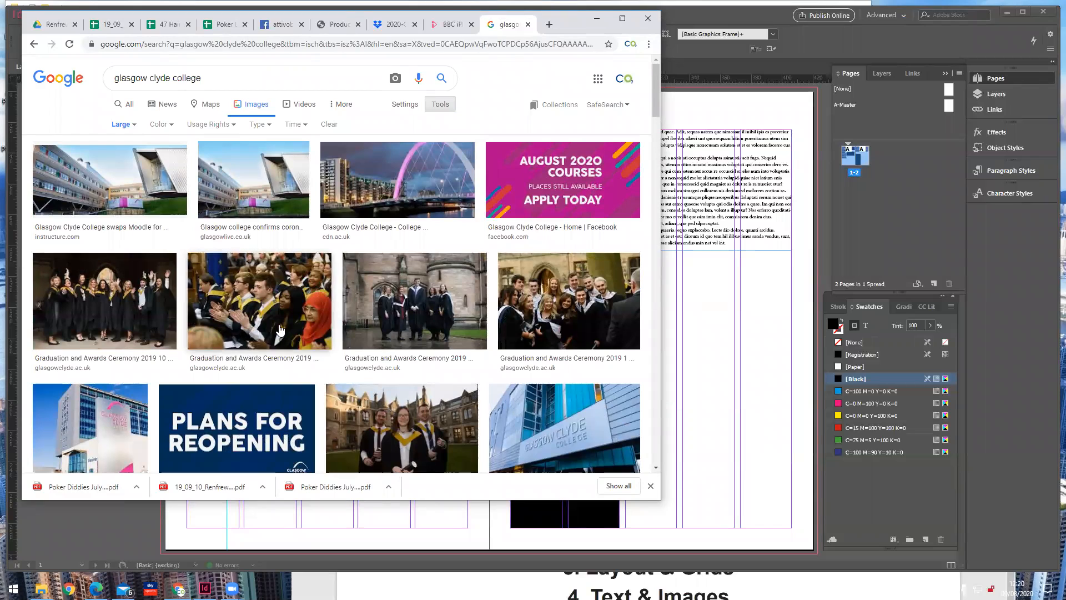
scroll(333, 356, "down", 1)
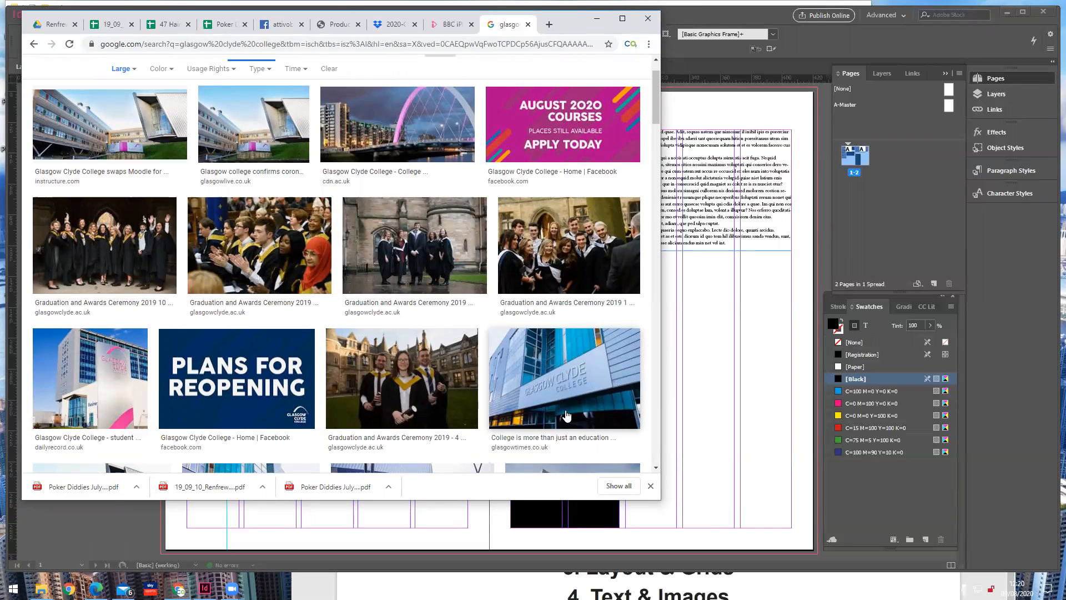
- Preview the Glasgow Times photo of the Glasgow Clyde College sign and start saving the image to disk
left_click(566, 389)
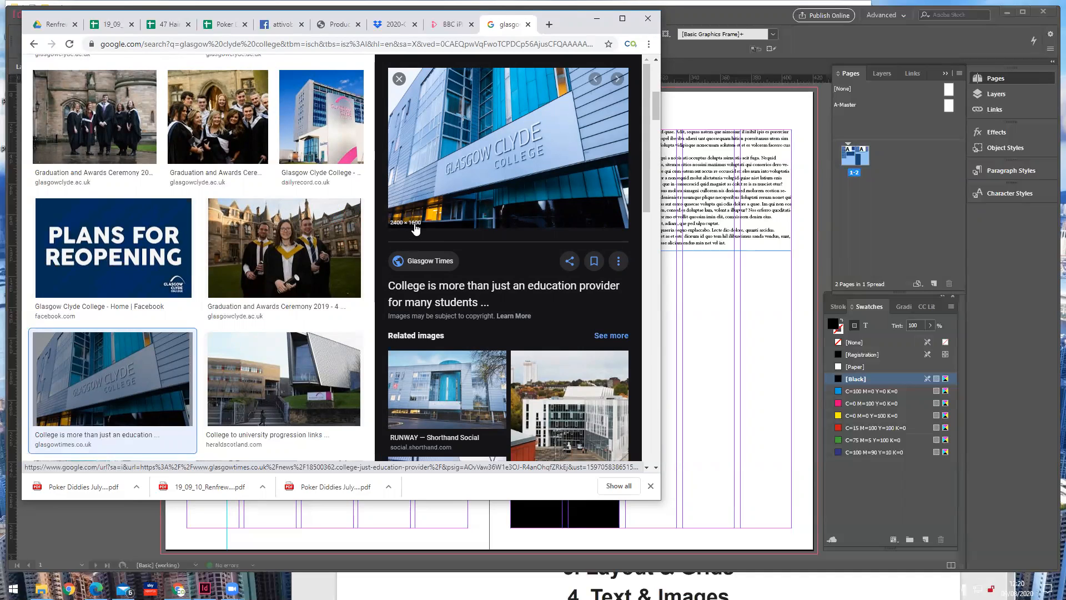
right_click(499, 172)
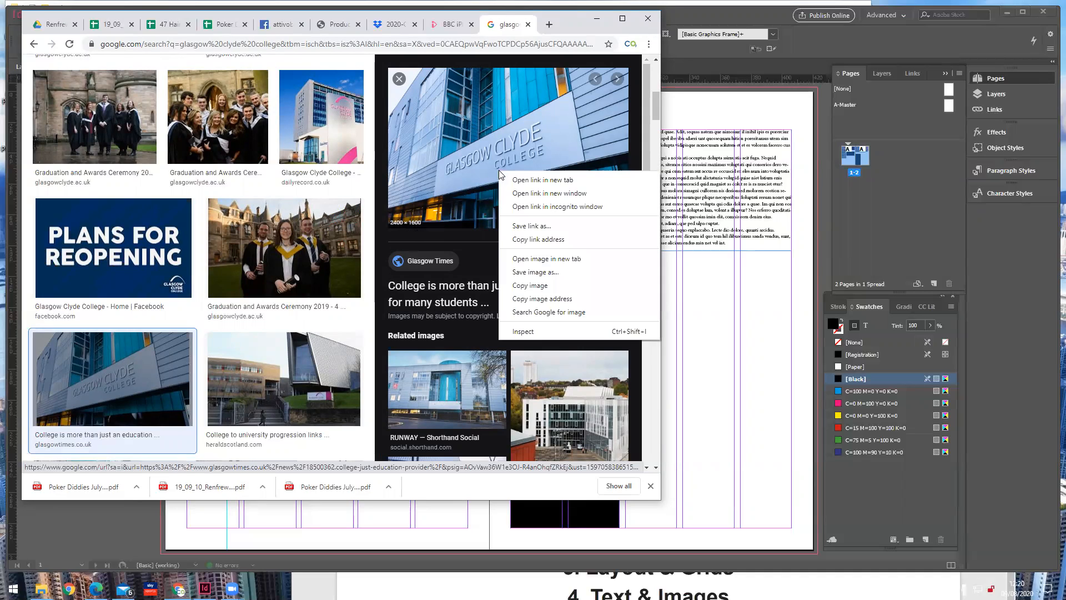
left_click(529, 273)
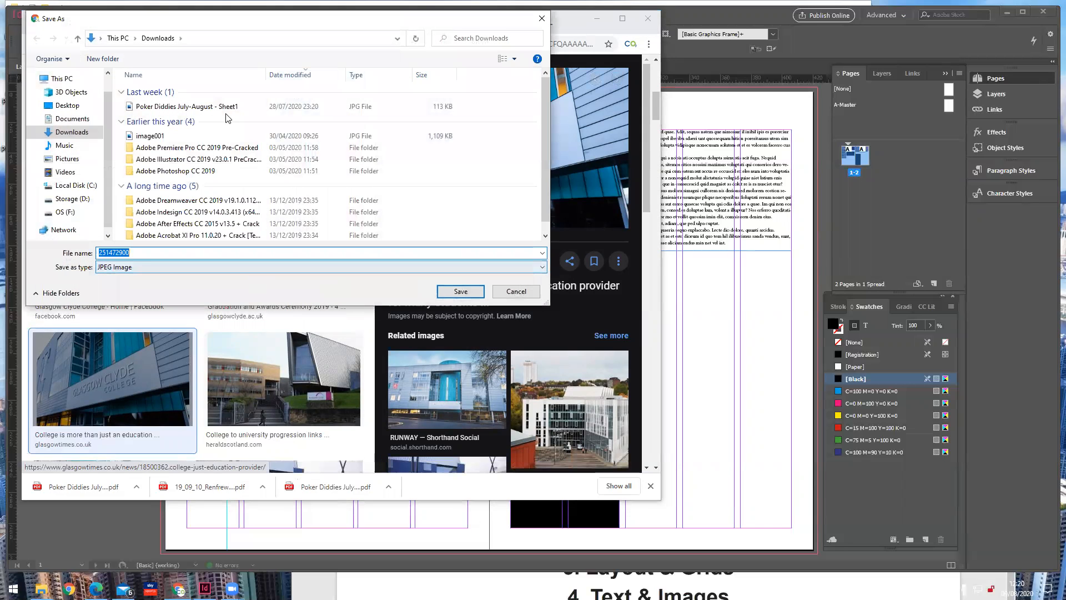
left_click_drag(247, 24, 288, 20)
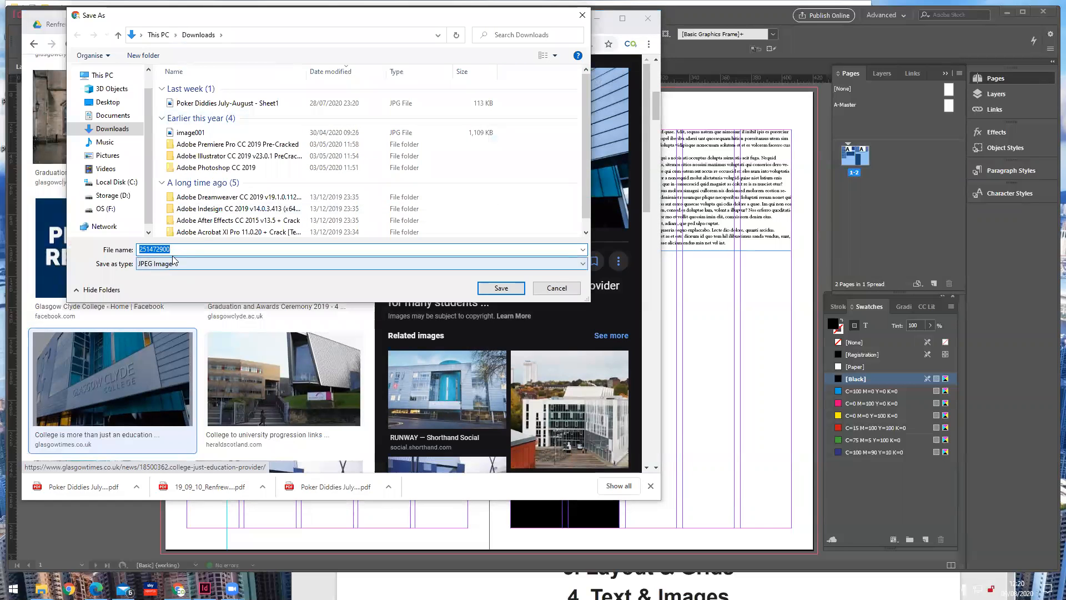
- Replace the suggested file name of the image with collegebuilding
left_click(180, 249)
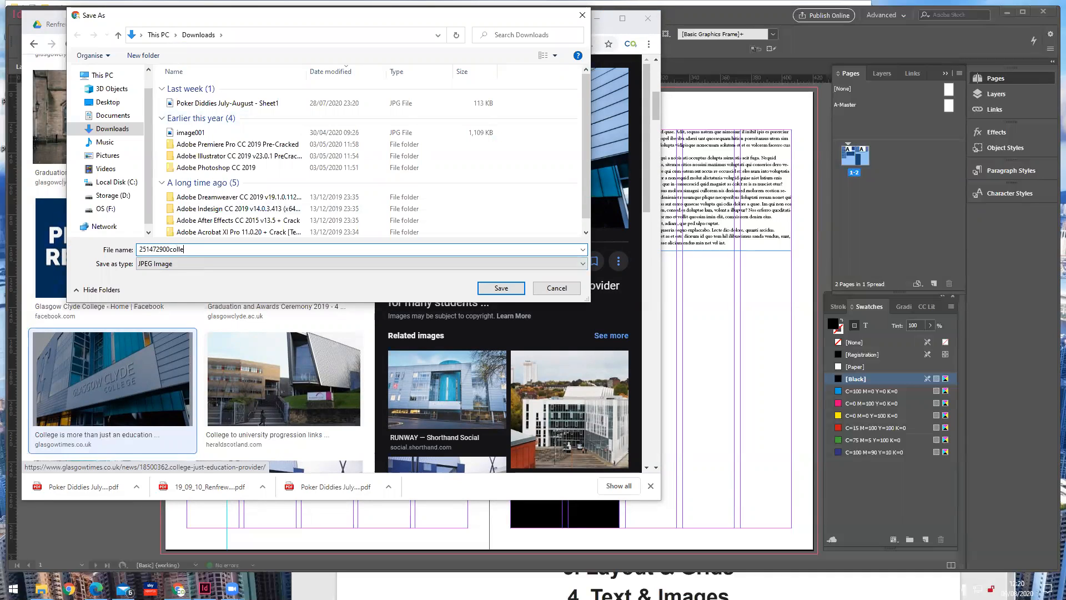
key("BackSpace")
key("BackSpace")
key("BackSpace")
key("BackSpace")
key("BackSpace")
key("BackSpace")
key("BackSpace")
key("BackSpace")
key("BackSpace")
key("BackSpace")
type("ding")
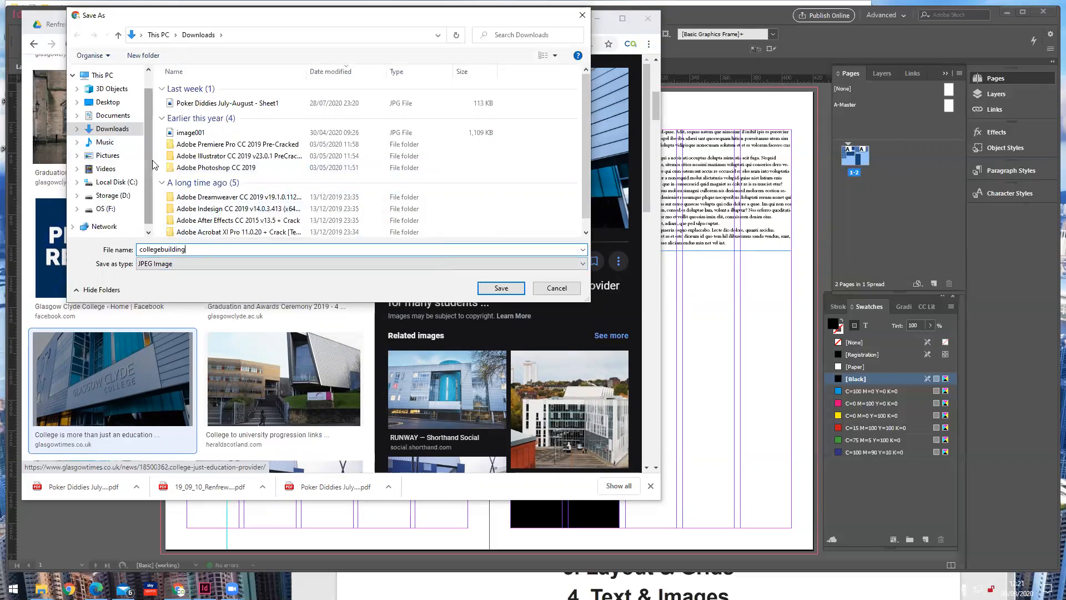
- Choose the Images folder inside Documents > 20_07_04_GlasgowClydeInDesignTutorials as the save location
left_click(113, 117)
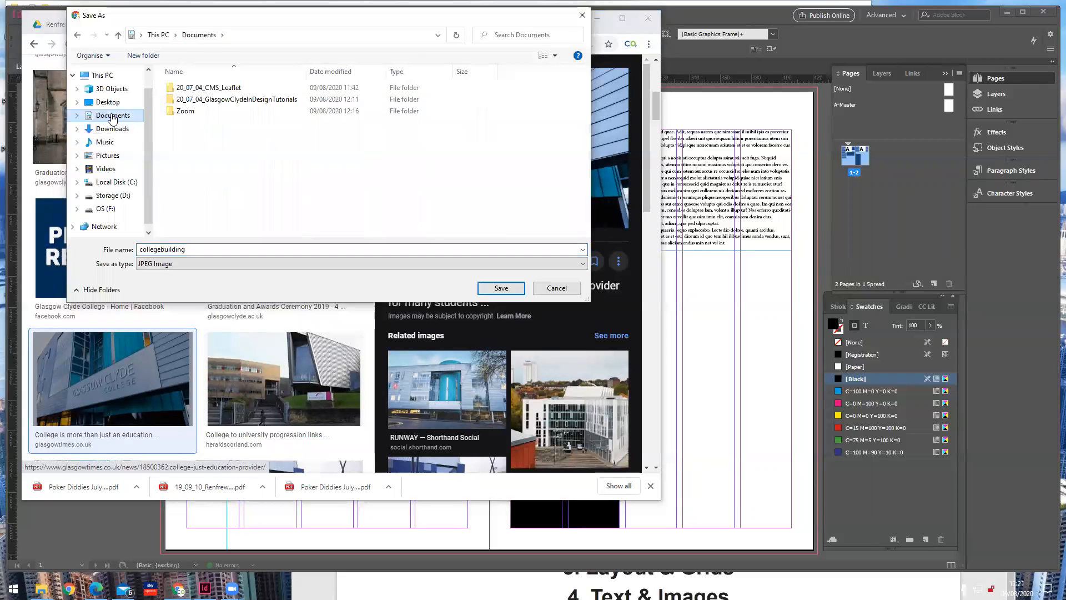
double_click(174, 100)
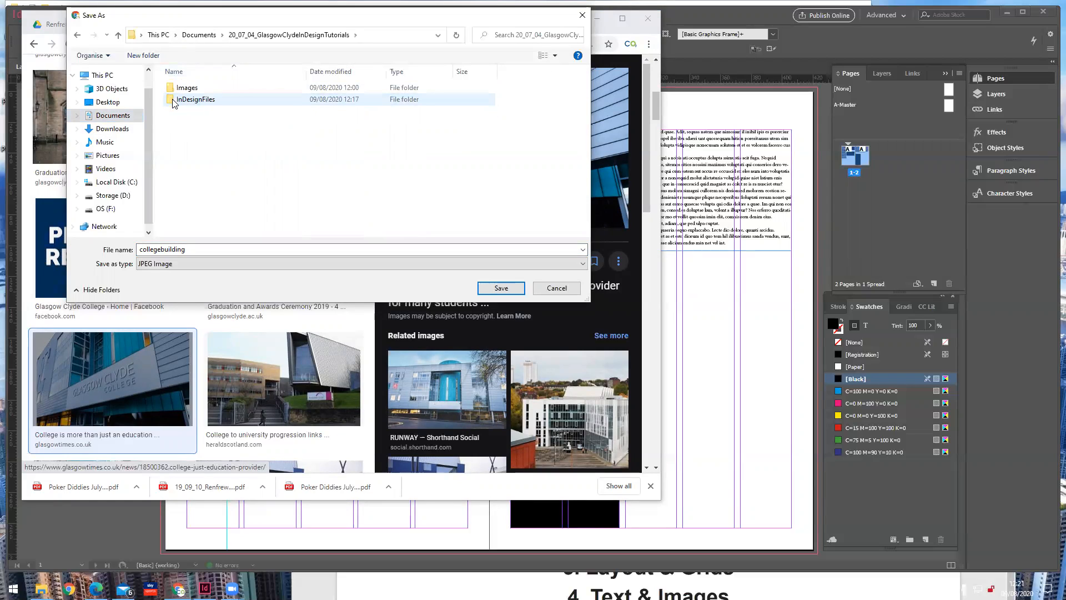
double_click(177, 90)
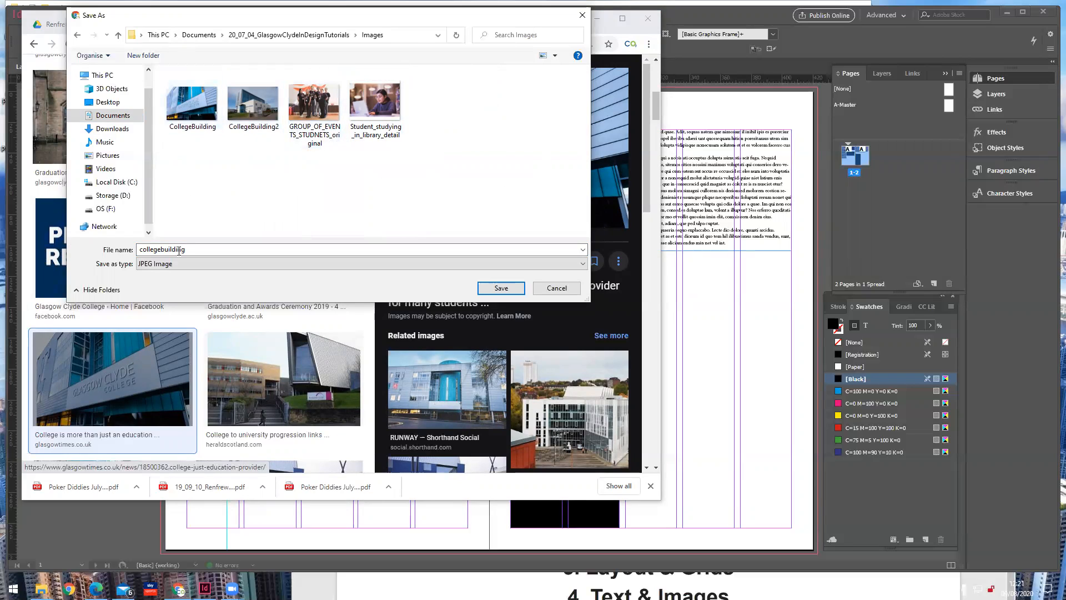
- Change the file name to CollegeBuilding2.jpg and save the image, replacing the existing file
double_click(197, 250)
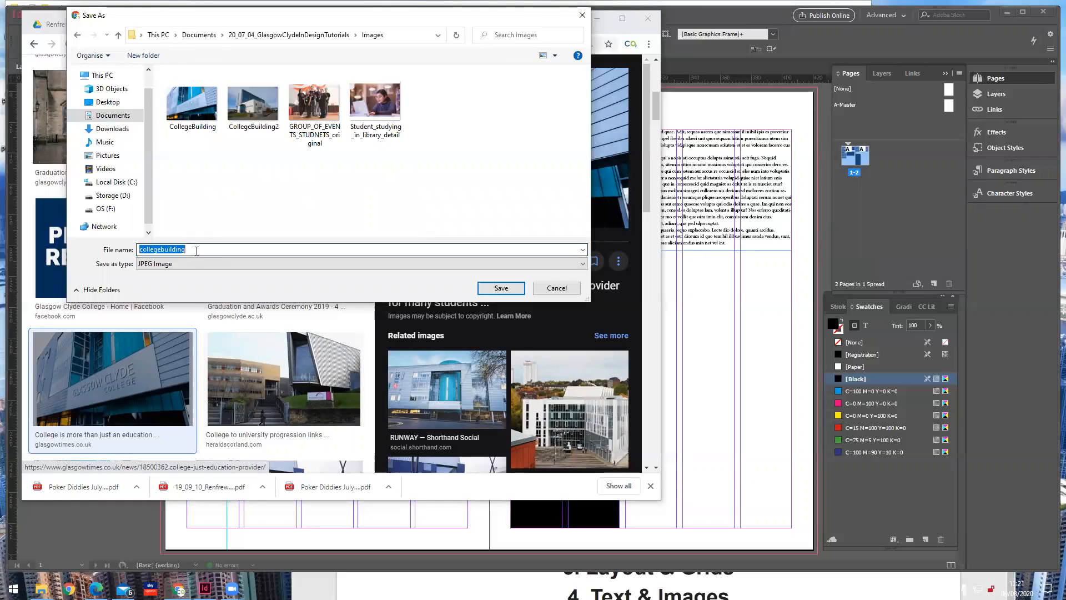
left_click(197, 250)
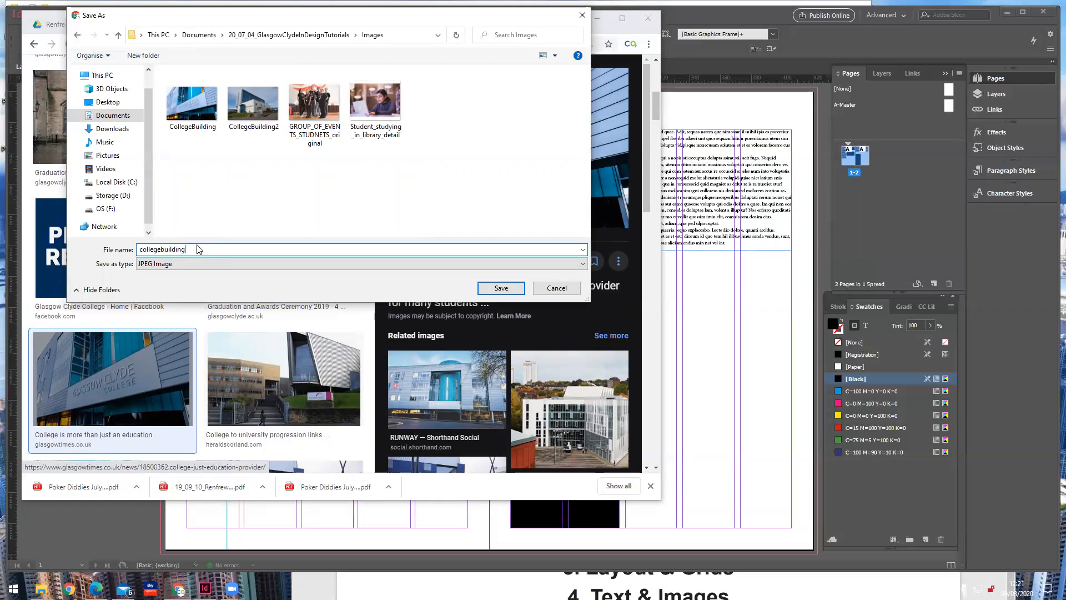
type("2")
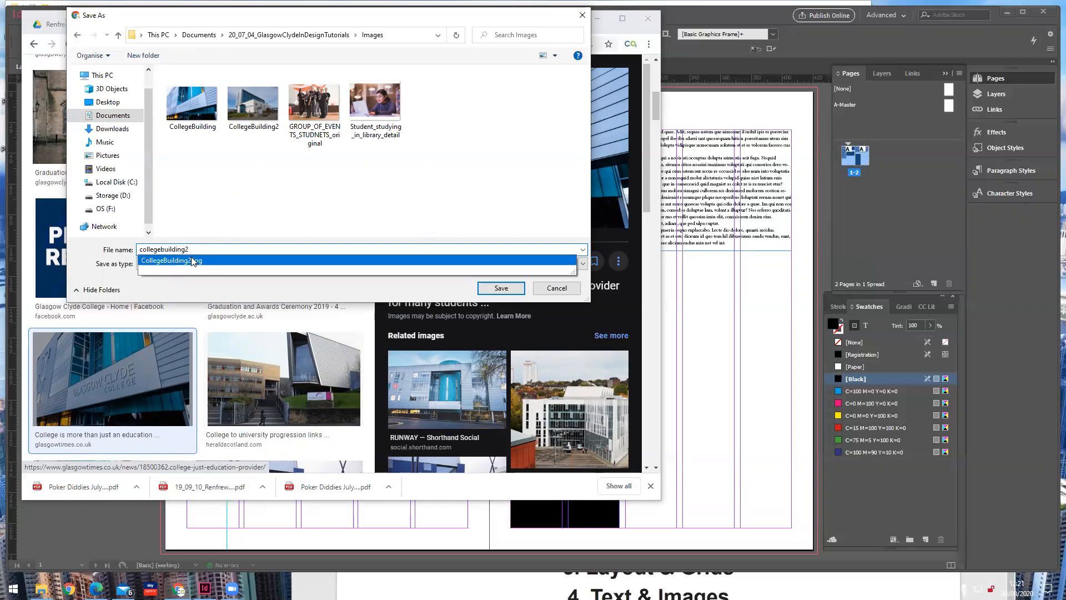
left_click(253, 261)
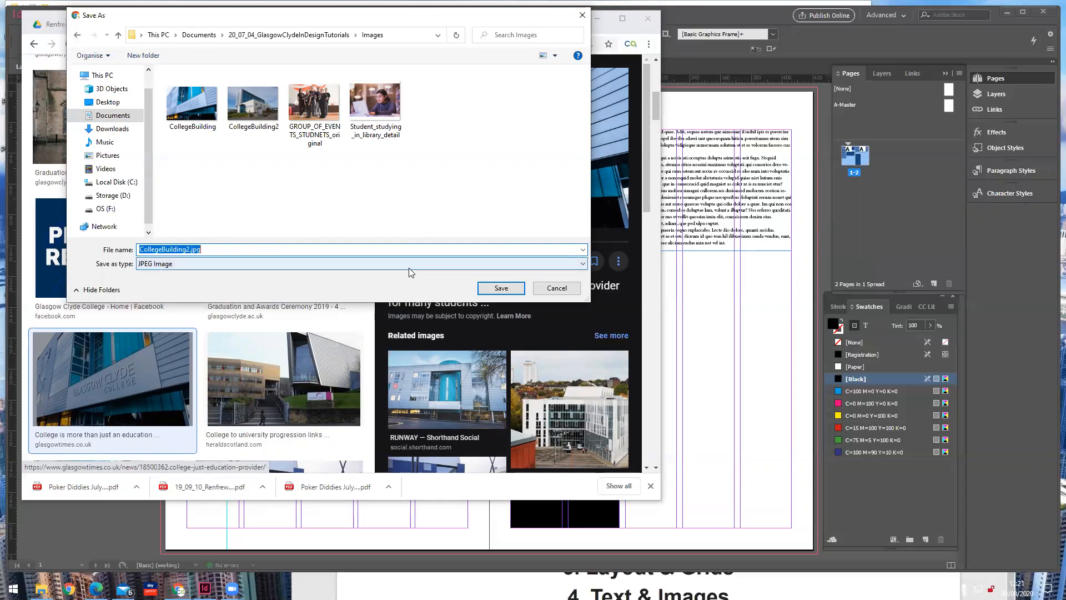
left_click(503, 288)
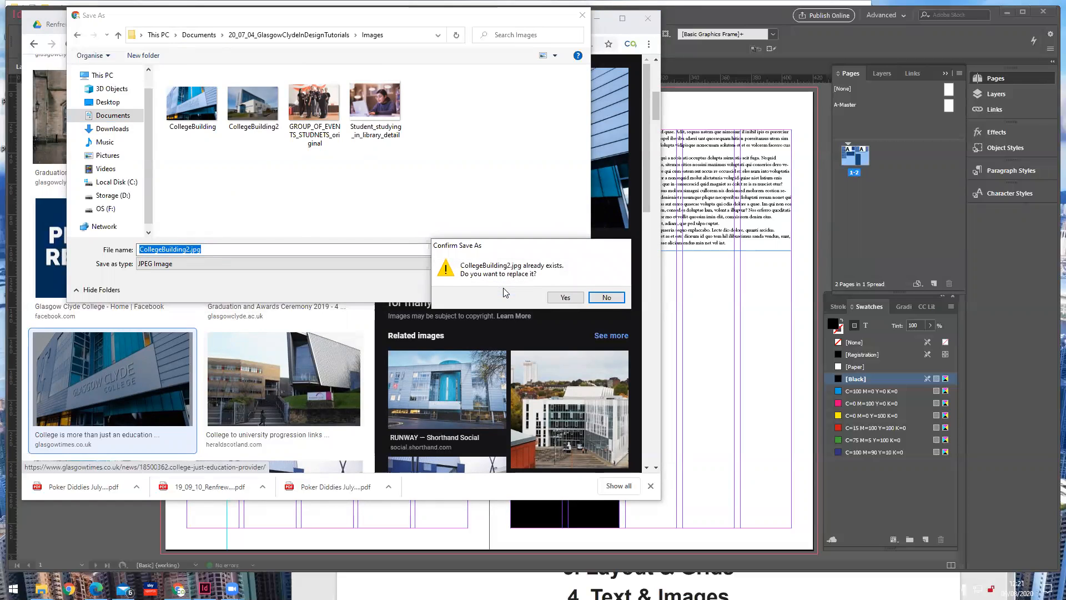
left_click(565, 299)
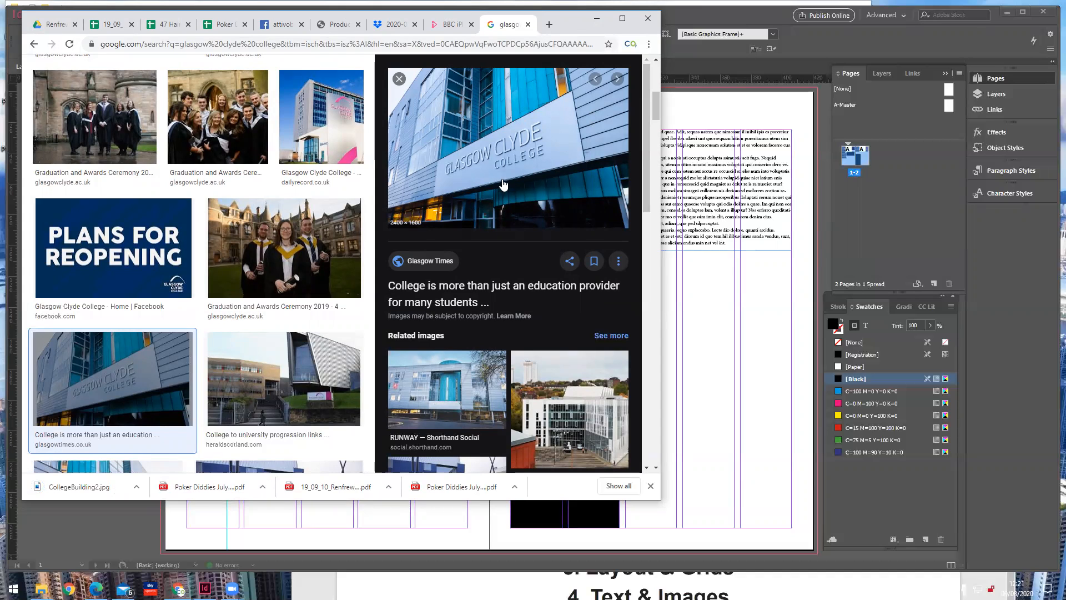
- Return to the start of the image results and review the available size filter options
scroll(498, 200, "down", 2)
scroll(499, 200, "up", 2)
scroll(328, 234, "down", 1)
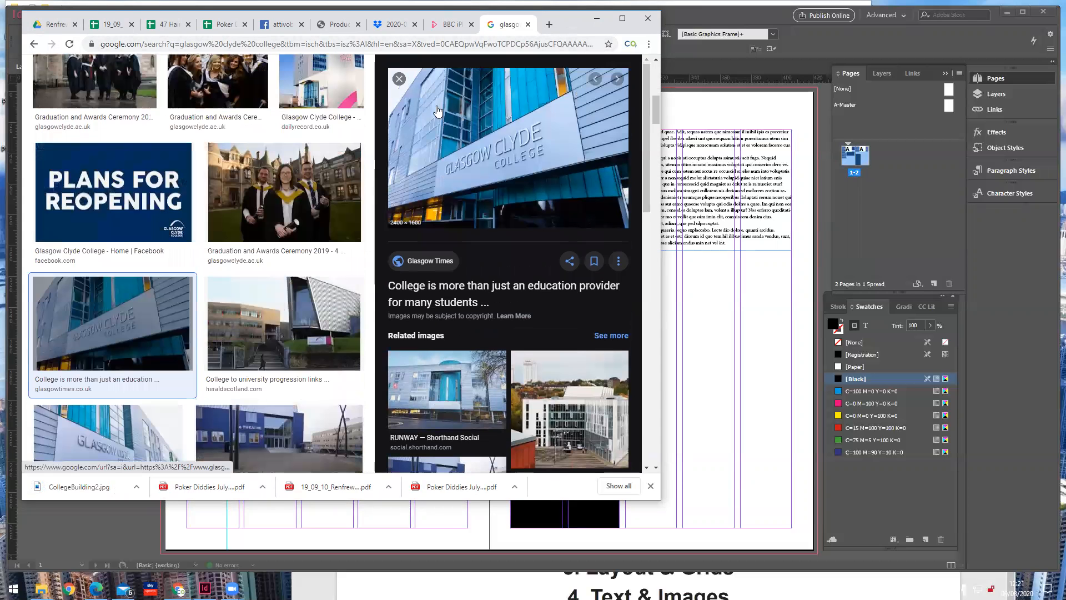
scroll(351, 115, "up", 5)
middle_click(351, 116)
scroll(351, 116, "up", 2)
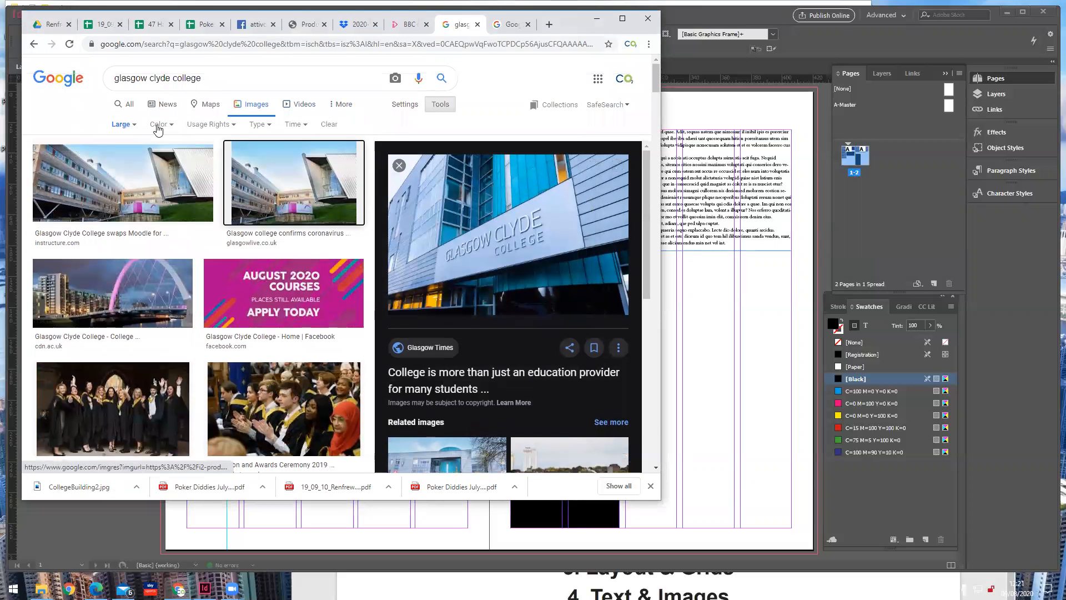
left_click(121, 125)
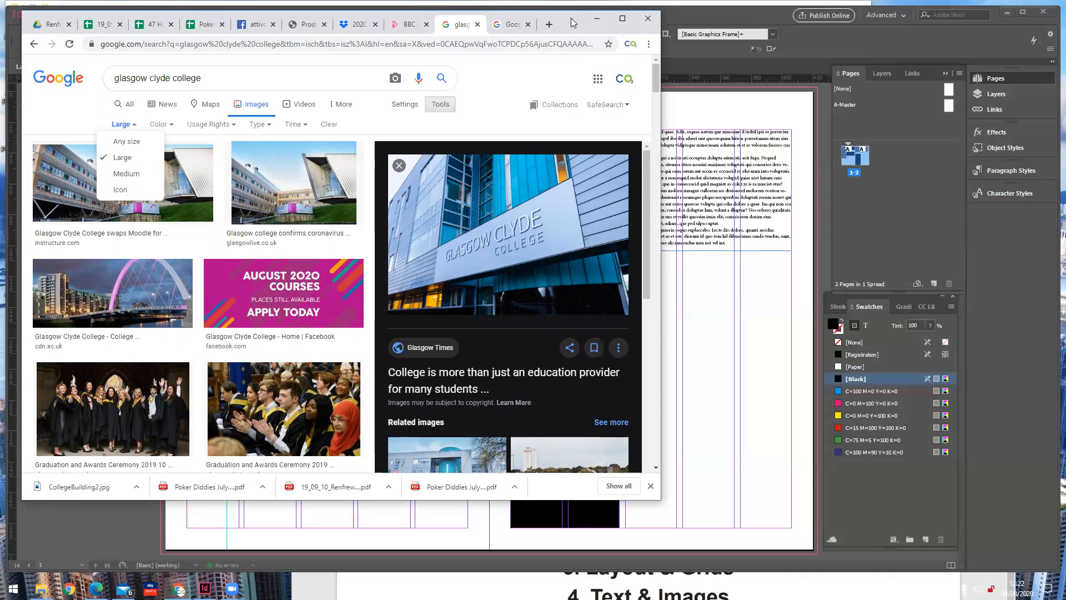
left_click_drag(574, 20, 582, 16)
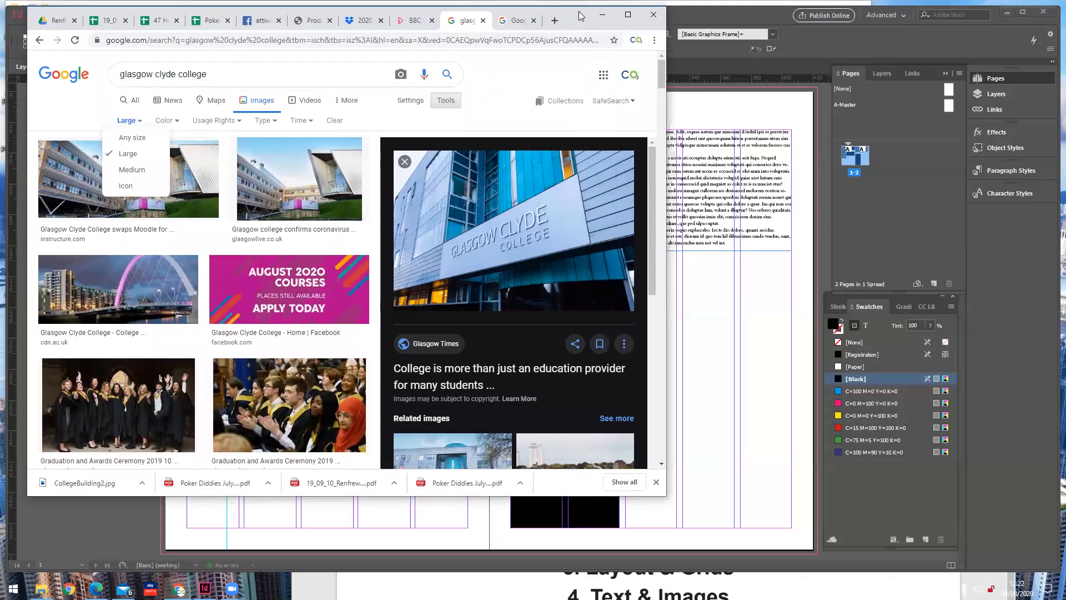
- Switch to InDesign, examine the left page's text column up close, and bring the whole spread back into view
left_click(684, 253)
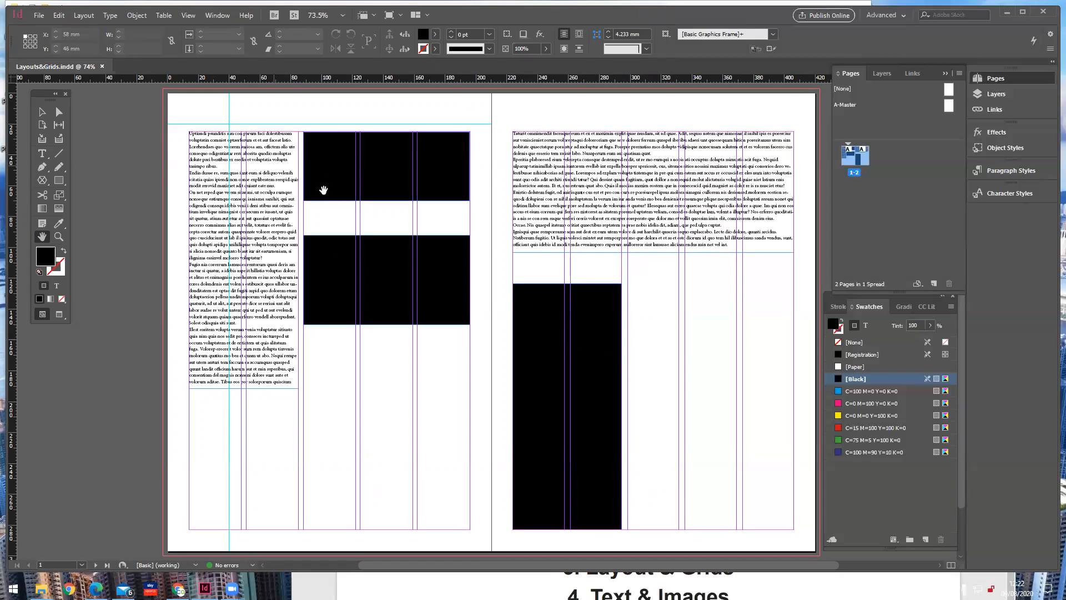
left_click(59, 237)
left_click_drag(184, 121, 314, 219)
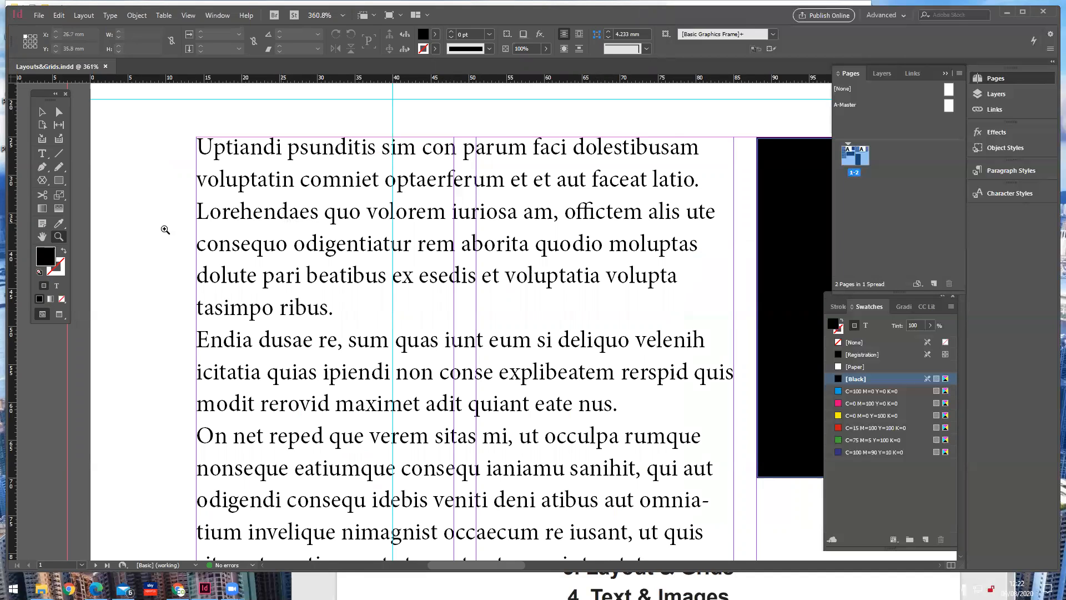
left_click(187, 16)
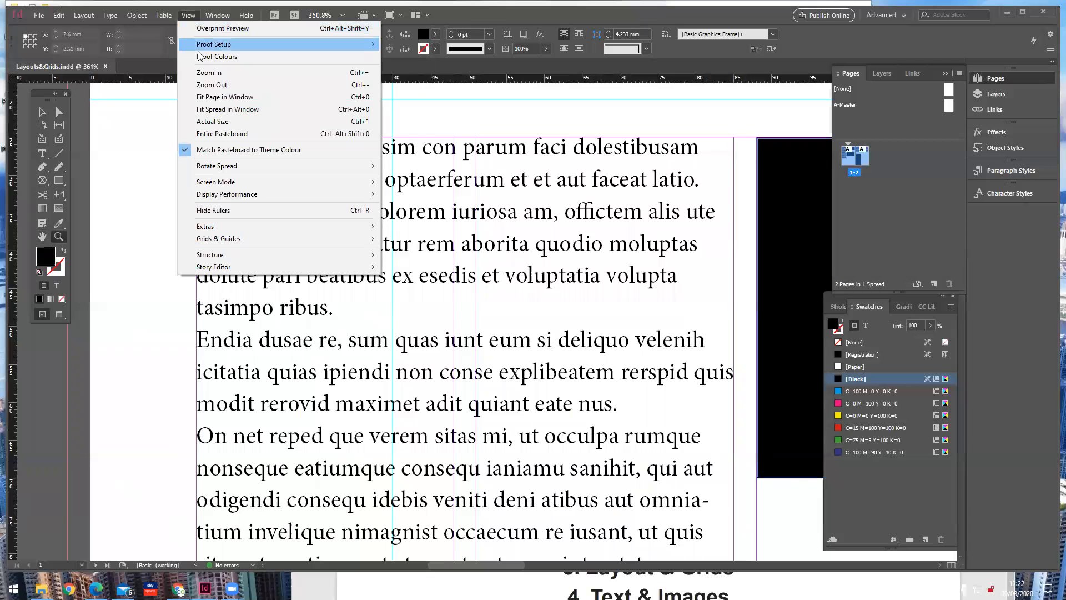
left_click(216, 97)
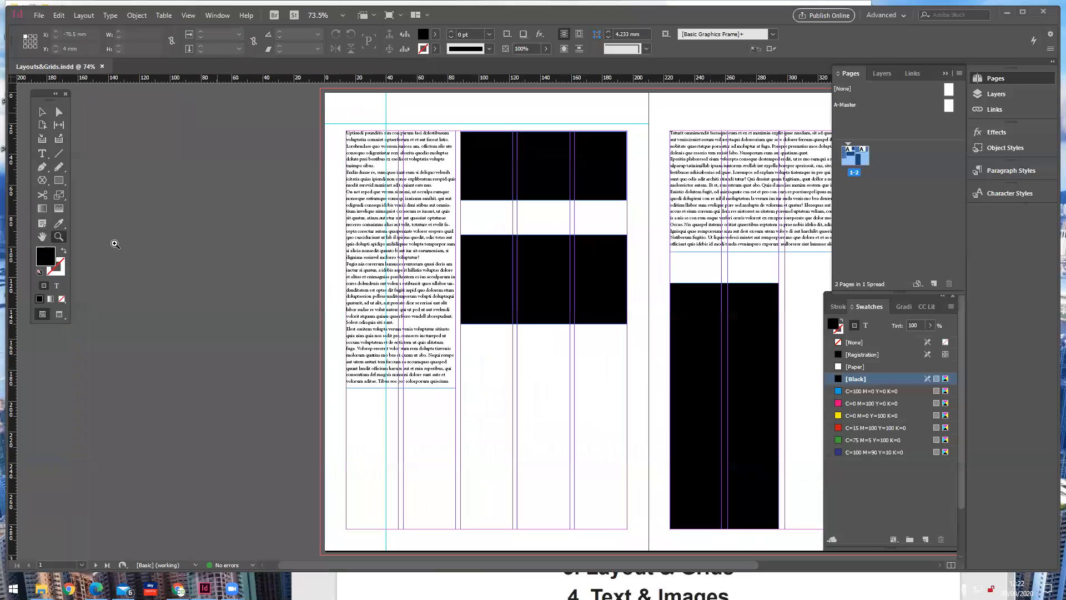
key("h")
left_click_drag(334, 284, 204, 290)
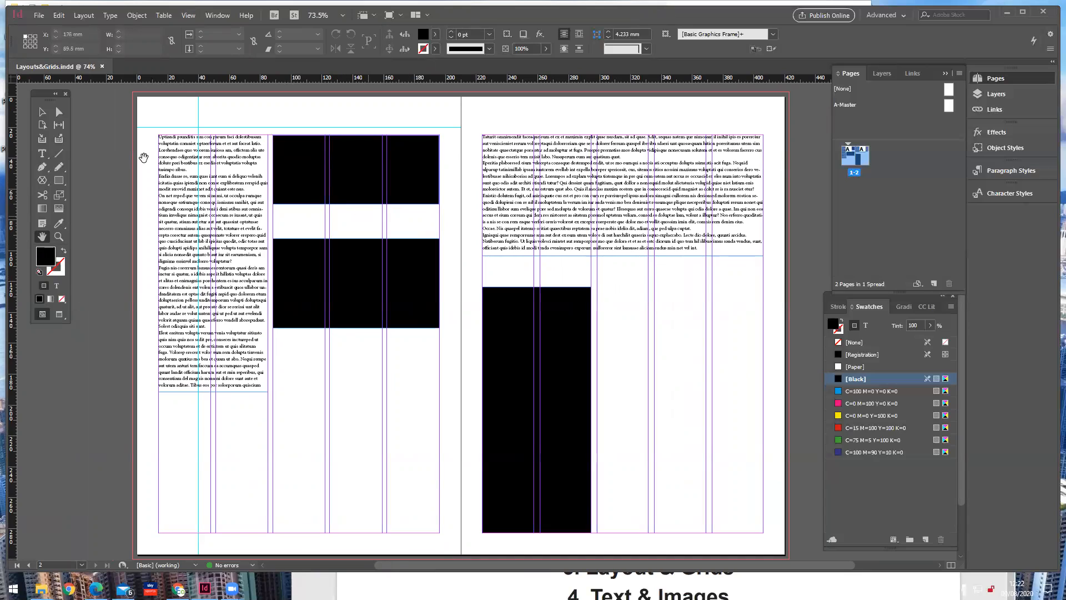
- Place the CollegeBuilding image from the 20_07_04_GlasgowClydeInDesignTutorials Images folder into the left page's lower black frame
left_click(42, 112)
left_click(299, 284)
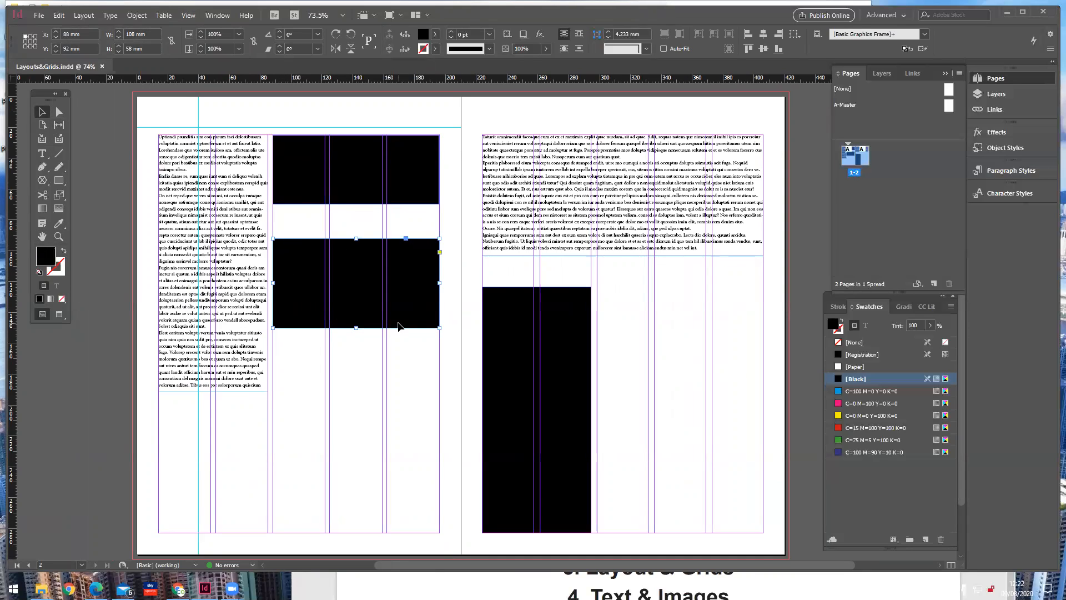
left_click(39, 16)
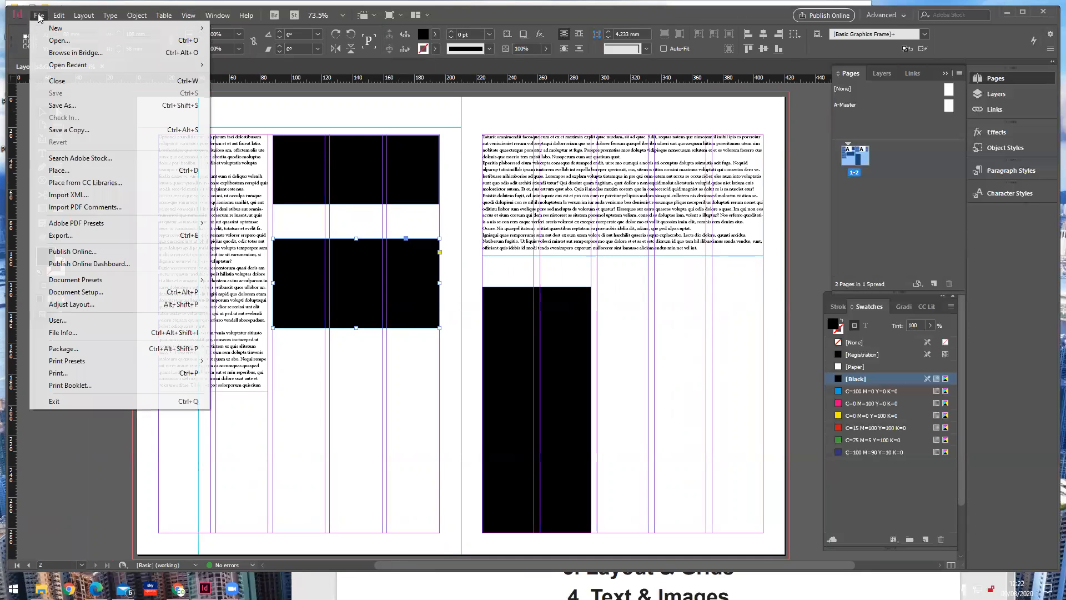
left_click(70, 172)
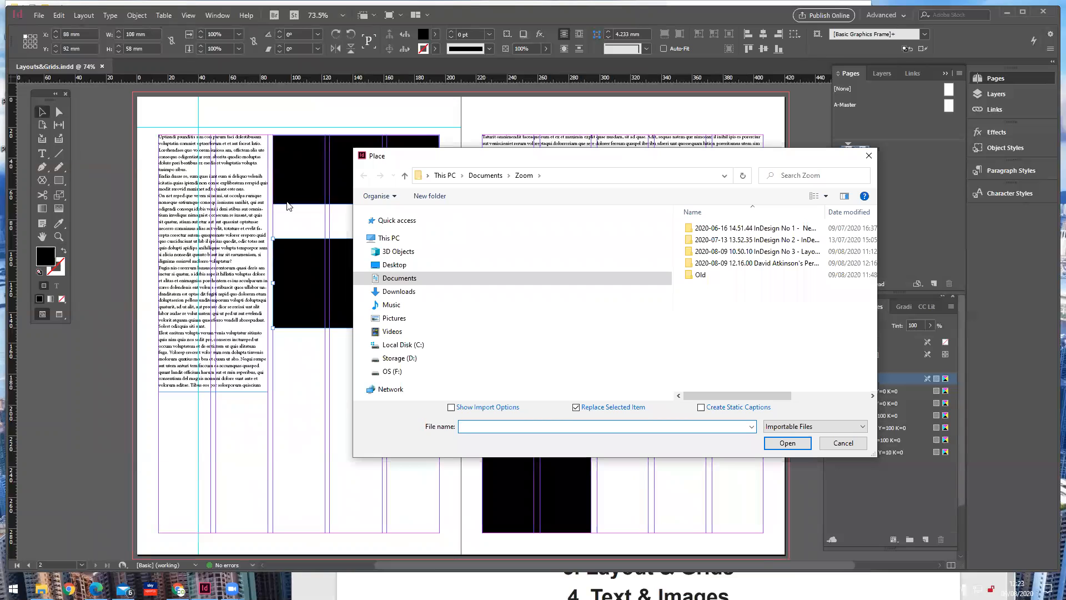
left_click(486, 175)
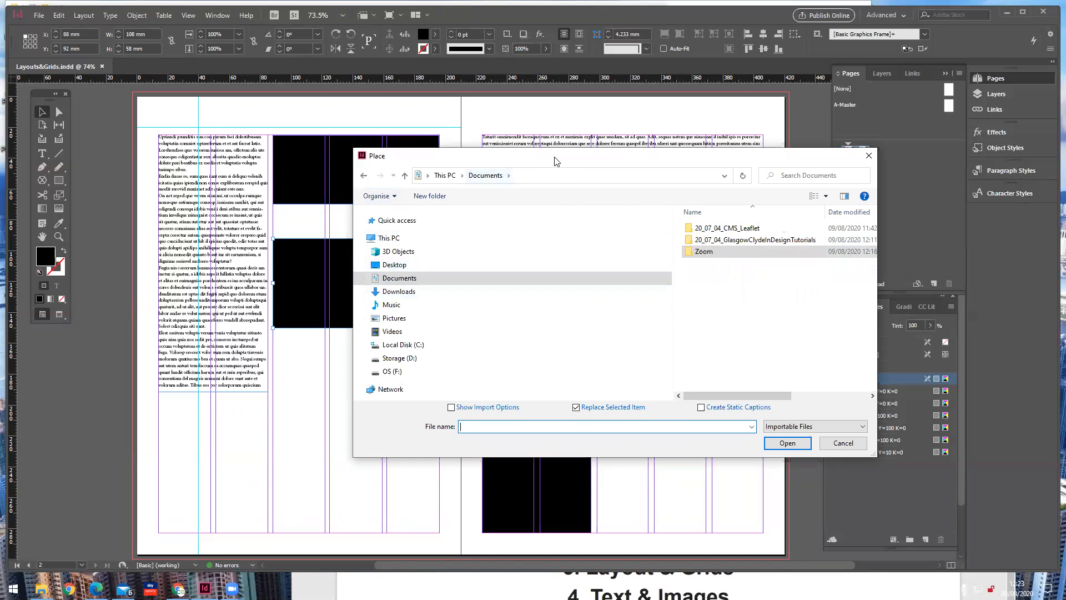
left_click_drag(555, 163, 452, 145)
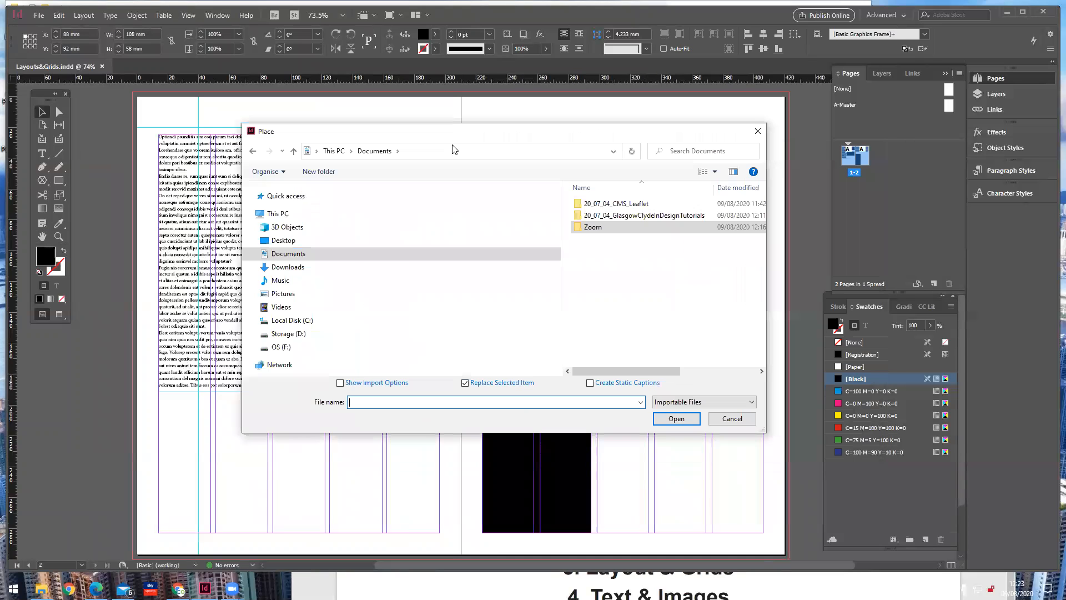
left_click(579, 216)
double_click(579, 216)
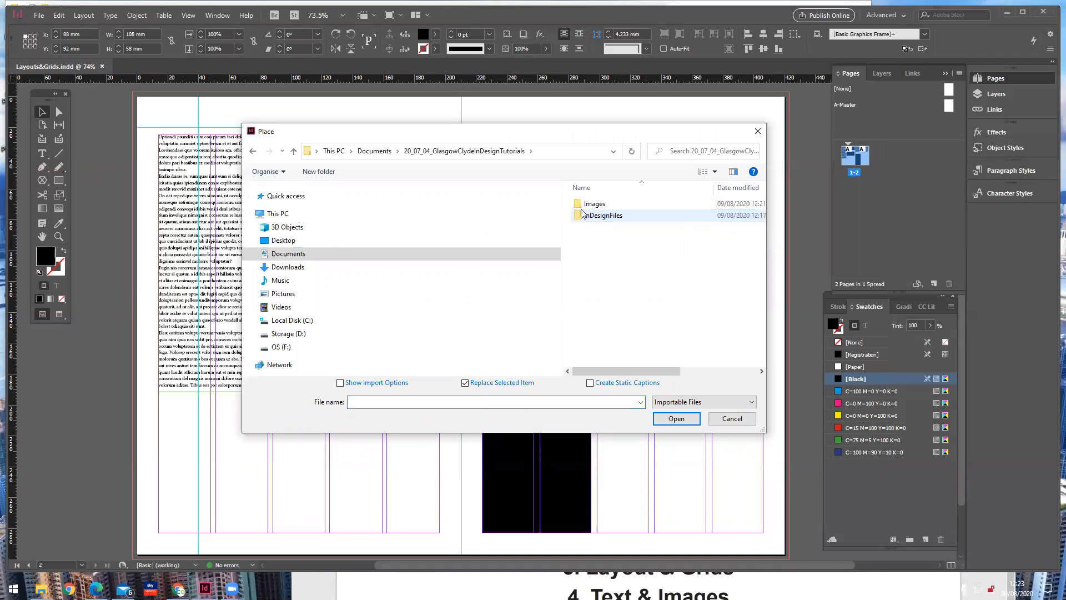
double_click(584, 204)
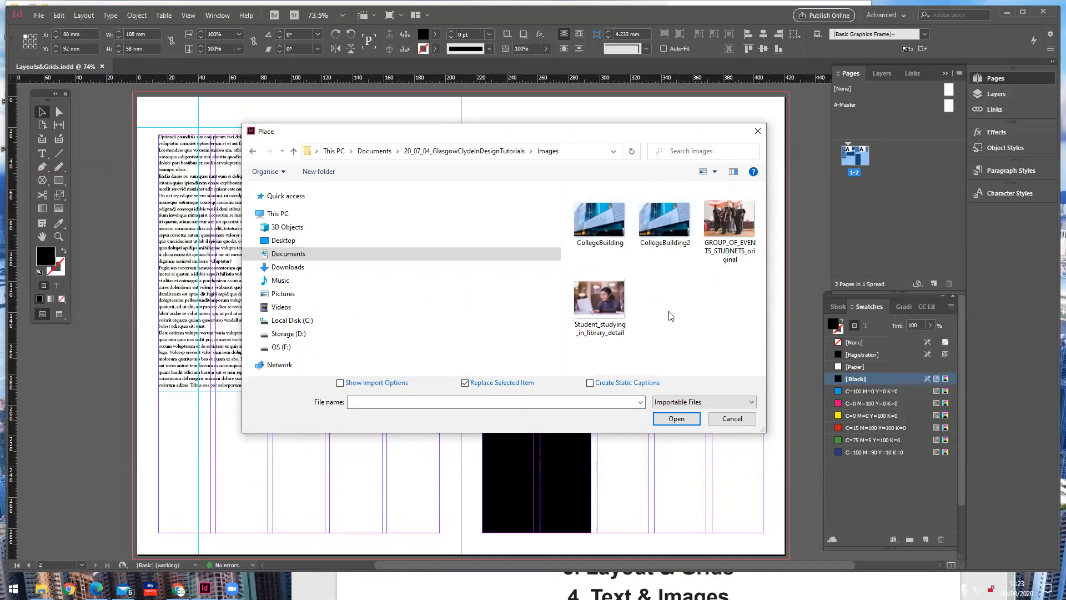
left_click(599, 219)
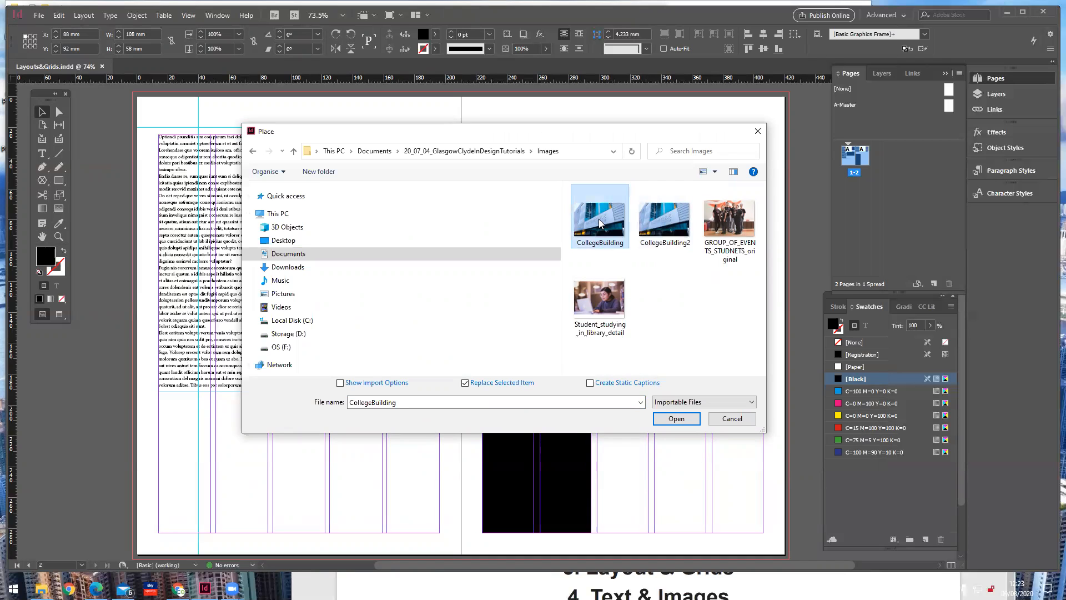
left_click(681, 420)
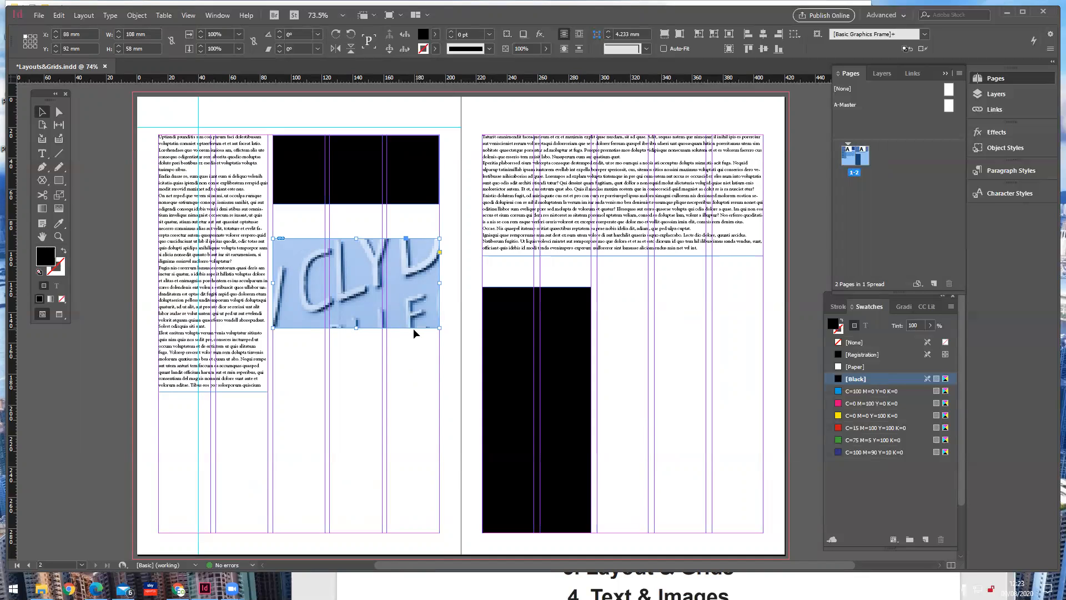
- Reposition the oversized building image inside its frame so more of the COLLEGE lettering falls within it
left_click(60, 113)
left_click(347, 300)
left_click_drag(347, 300, 340, 255)
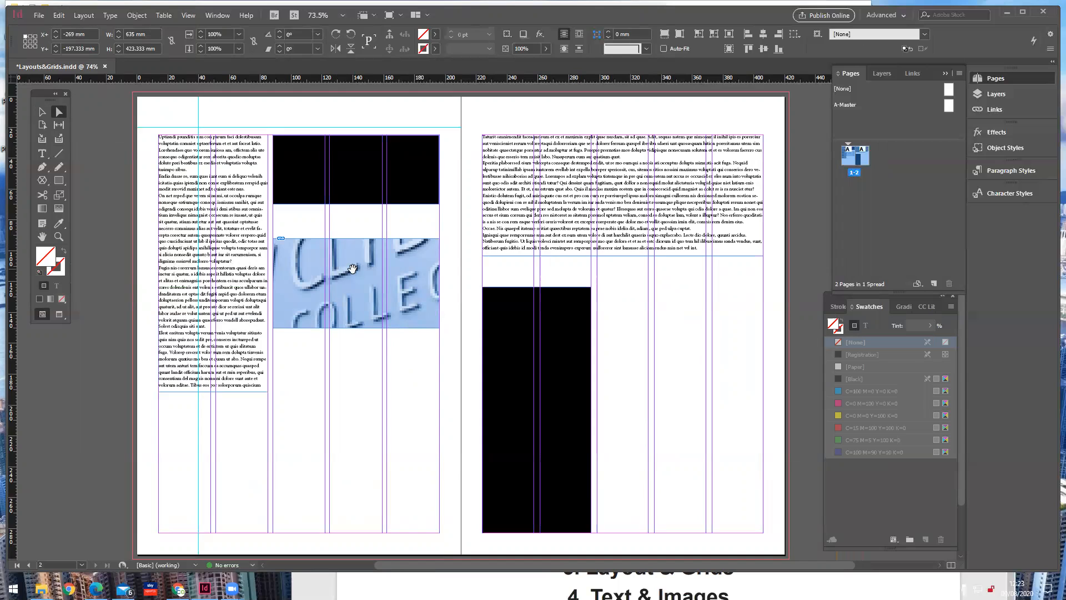
right_click(367, 269)
left_click(351, 268)
double_click(362, 291)
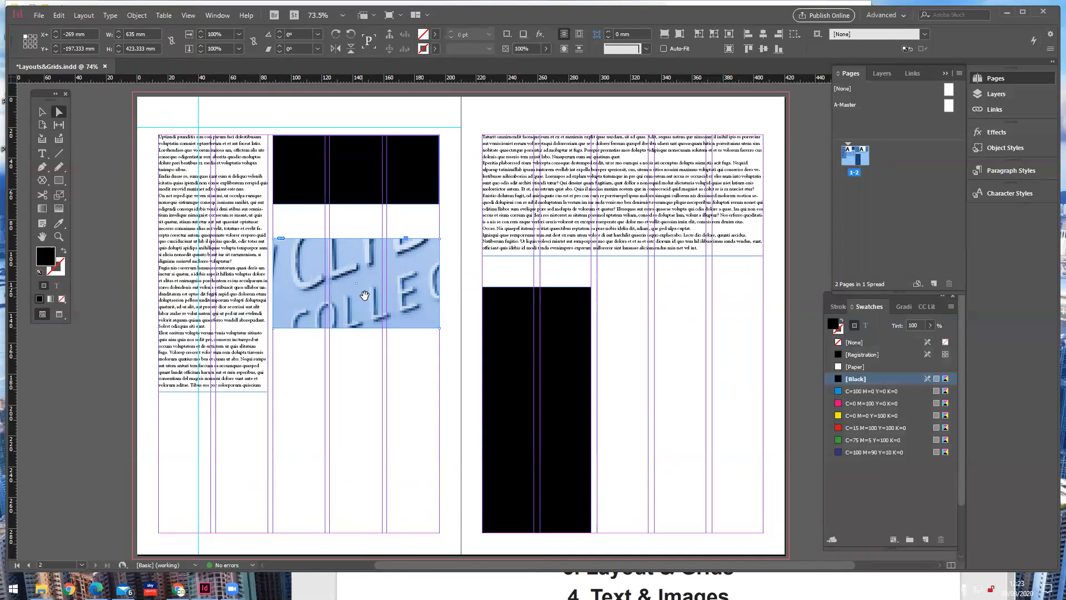
mouse_move(383, 294)
left_mouse_down()
mouse_move(401, 312)
mouse_move(373, 285)
left_mouse_up()
- Nudge the building image's content slightly up and right to X -272.5 mm, Y -207.333 mm, and deselect it
left_click(46, 110)
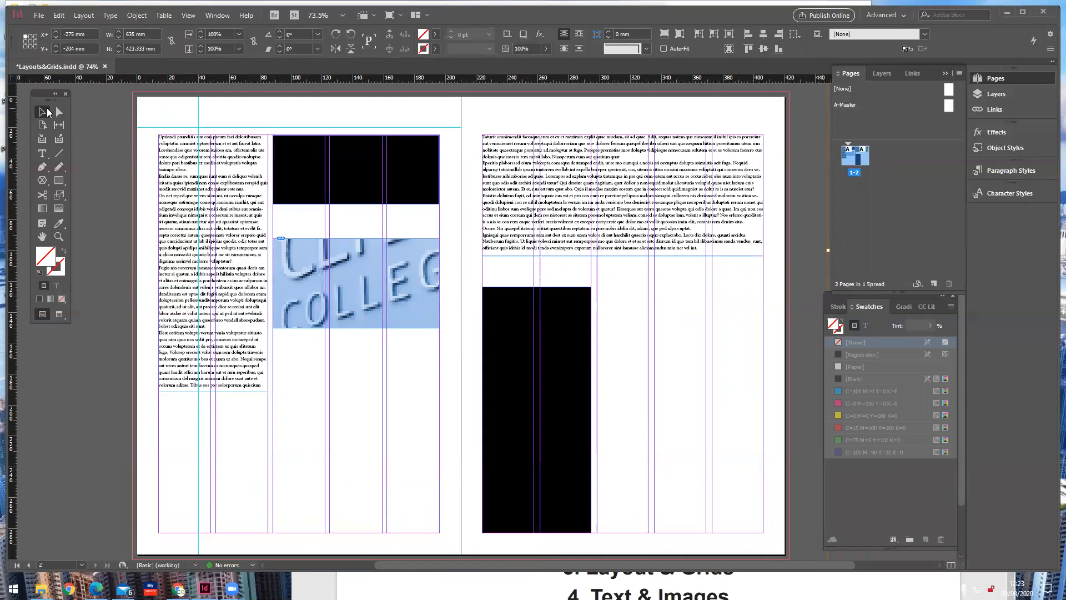
mouse_move(287, 259)
left_mouse_down()
mouse_move(300, 271)
mouse_move(291, 253)
left_mouse_up()
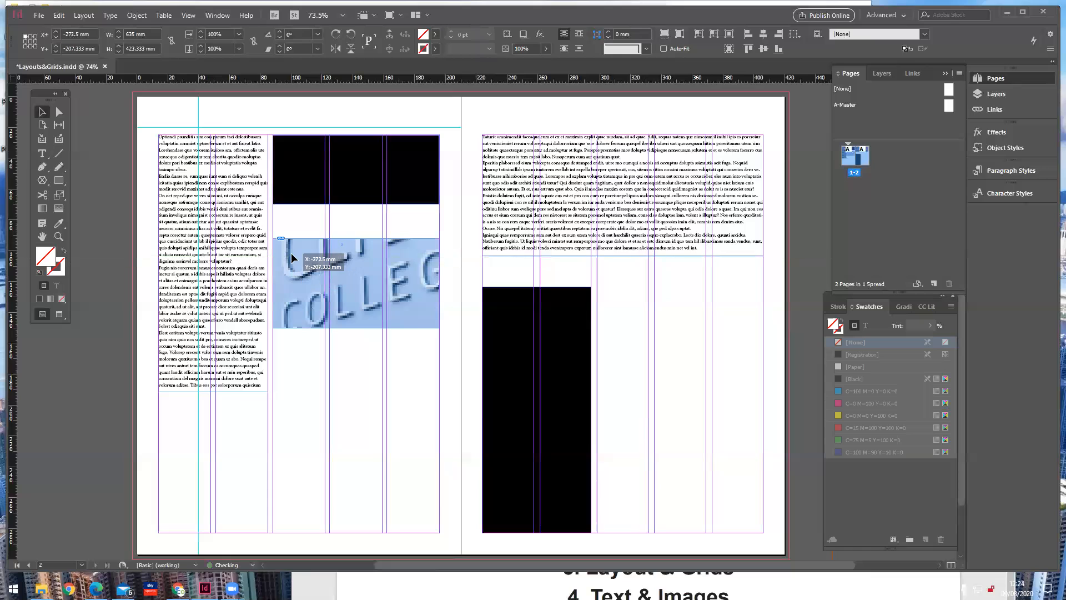
right_click(357, 263)
left_click(327, 271)
left_click(43, 112)
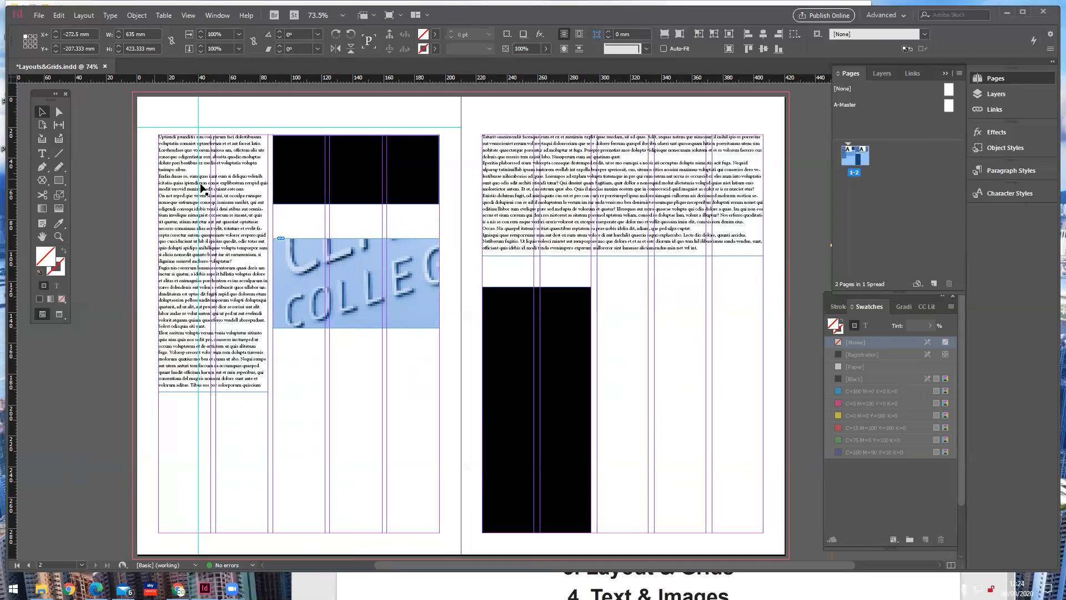
left_click(293, 222)
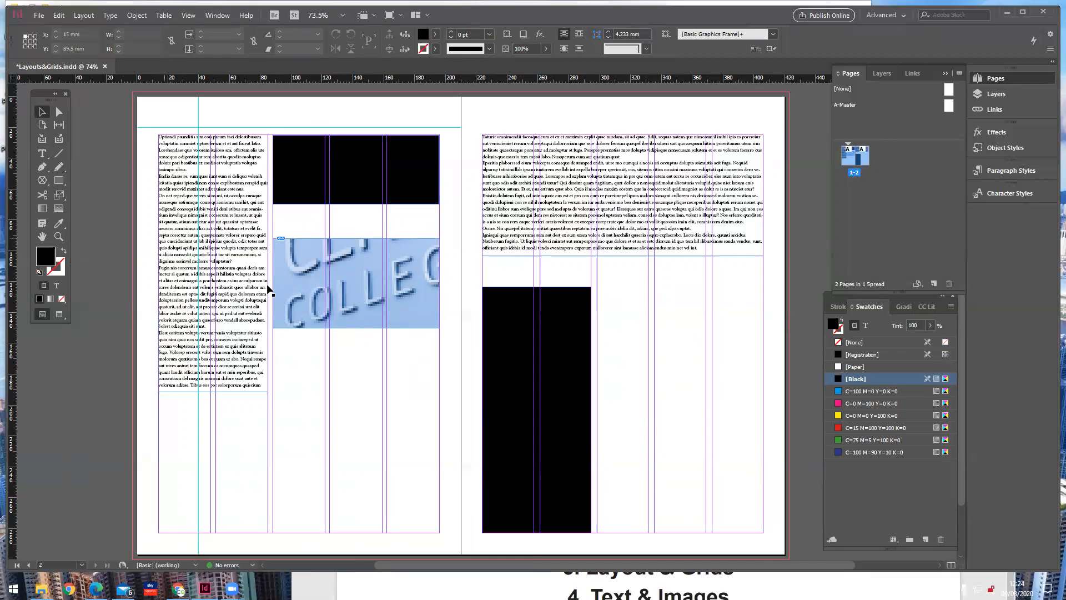
- Enlarge the building image's frame to about 270.8 × 154 mm and move it to about X 86.6 mm, Y 78.5 mm
mouse_move(388, 289)
left_mouse_down()
mouse_move(406, 305)
mouse_move(377, 281)
left_mouse_up()
left_click_drag(452, 344, 706, 493)
left_click_drag(337, 291, 322, 253)
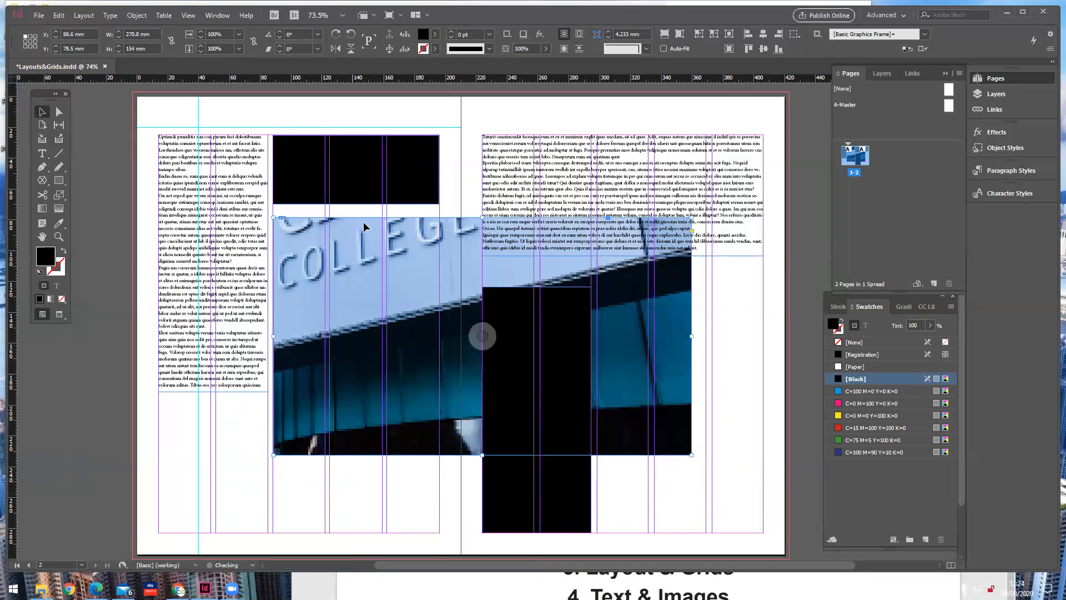
- Move the building image within the enlarged frame to about X 6.9 mm, Y 3 mm
left_click(60, 112)
left_click_drag(300, 255, 772, 166)
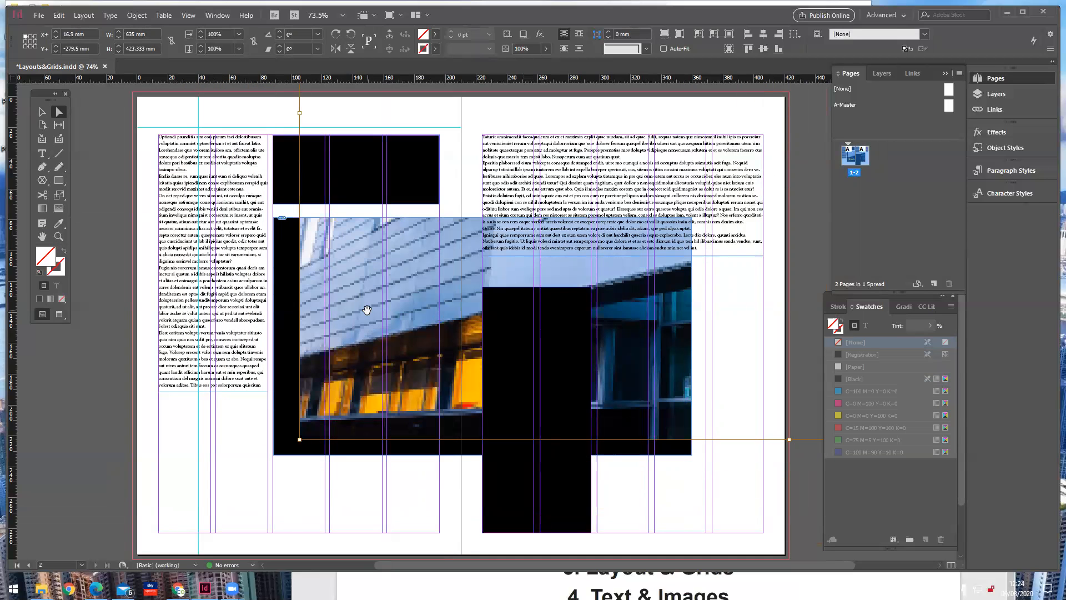
left_click_drag(366, 309, 370, 347)
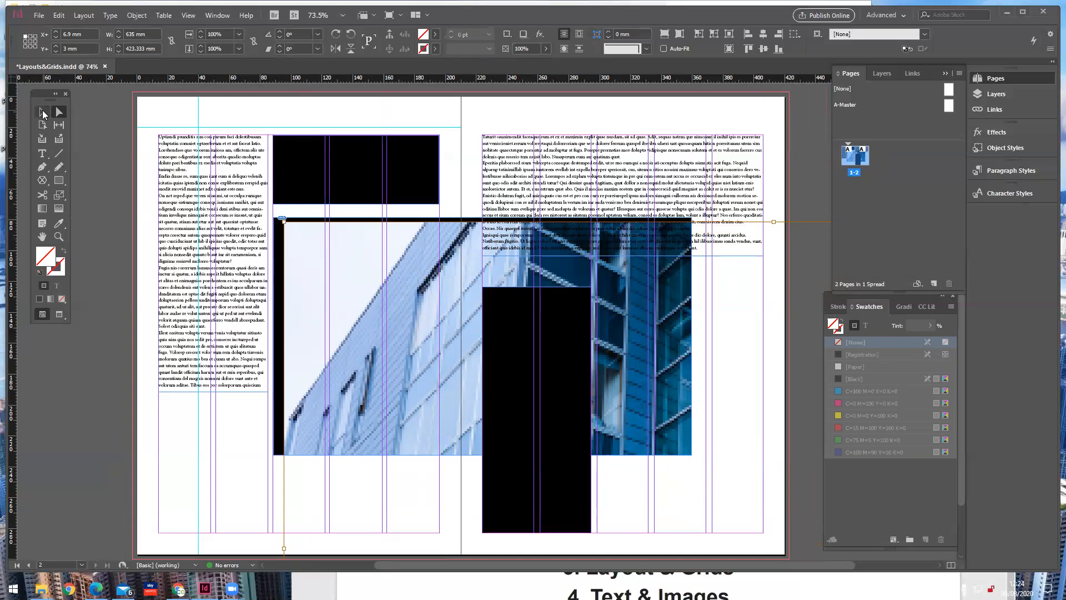
- Resize the building image's frame to 108 × 66 mm between the column guides and fit the content to the frame
left_click(41, 111)
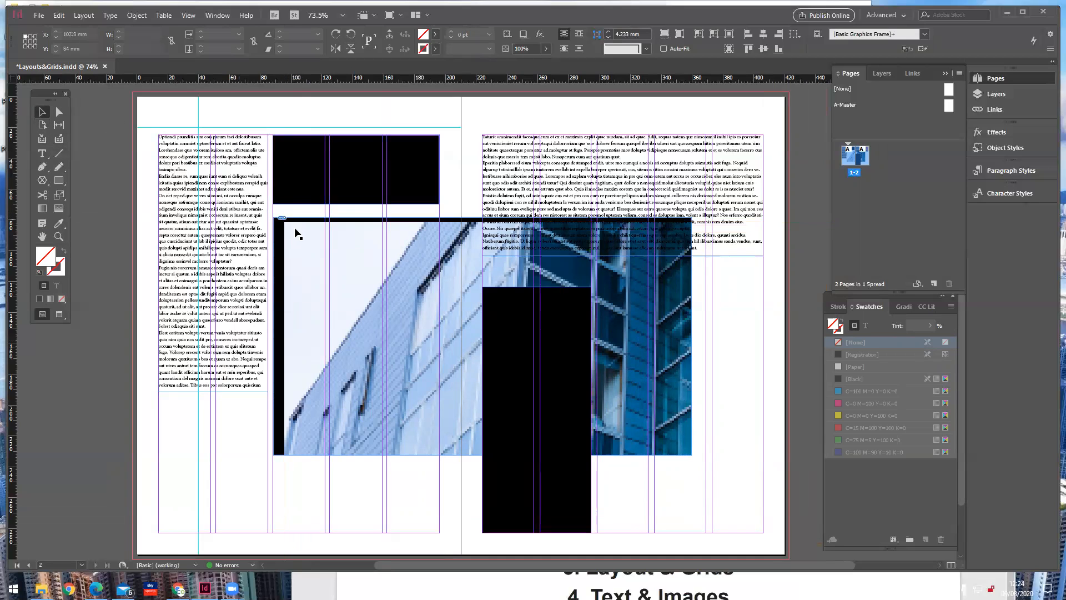
left_click(482, 336)
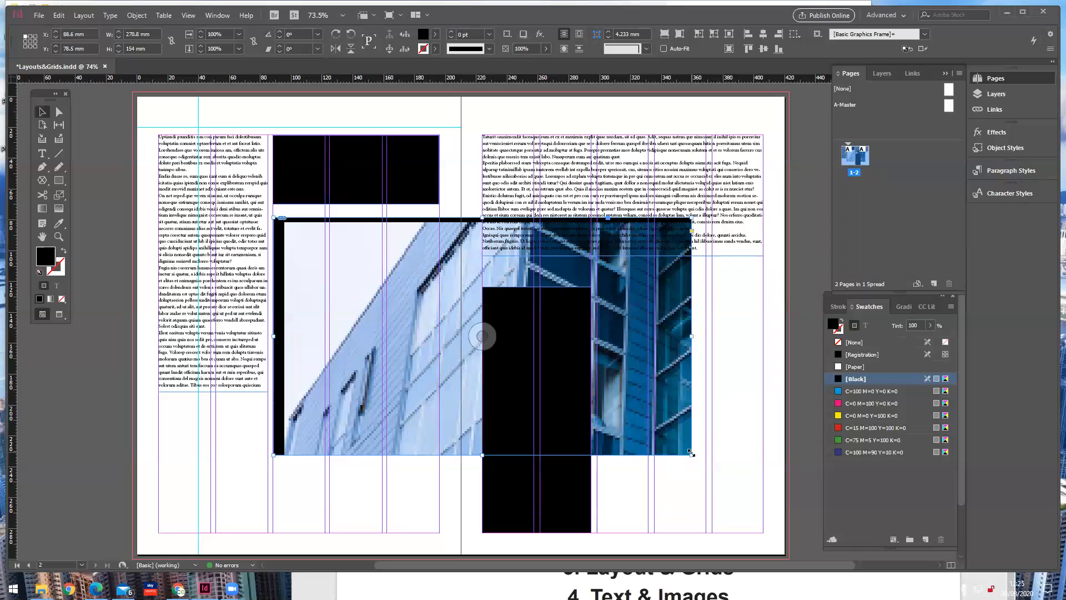
left_click_drag(691, 454, 439, 319)
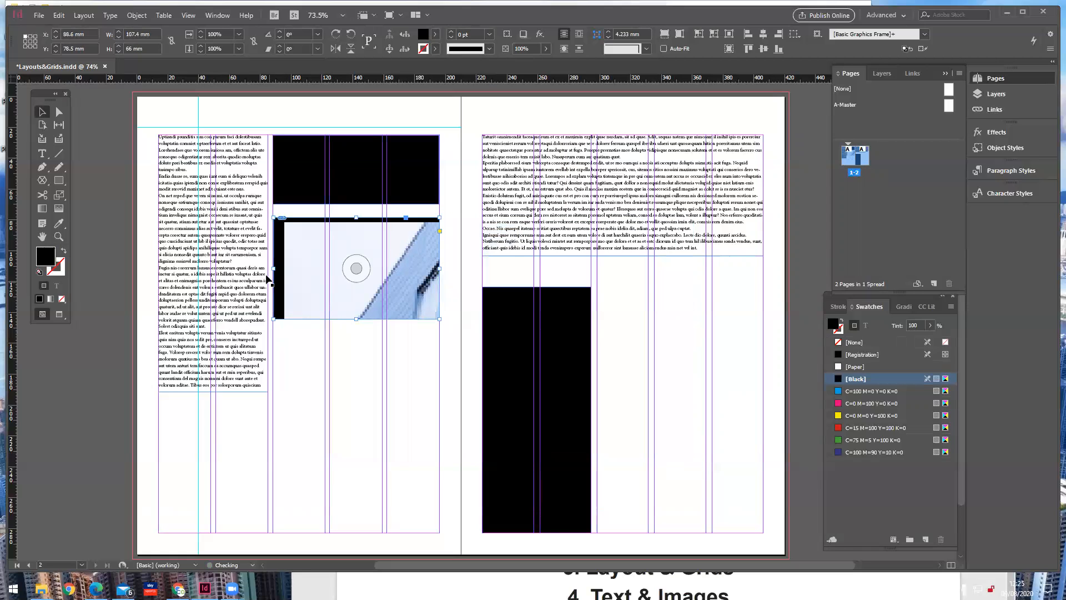
left_click_drag(273, 268, 273, 268)
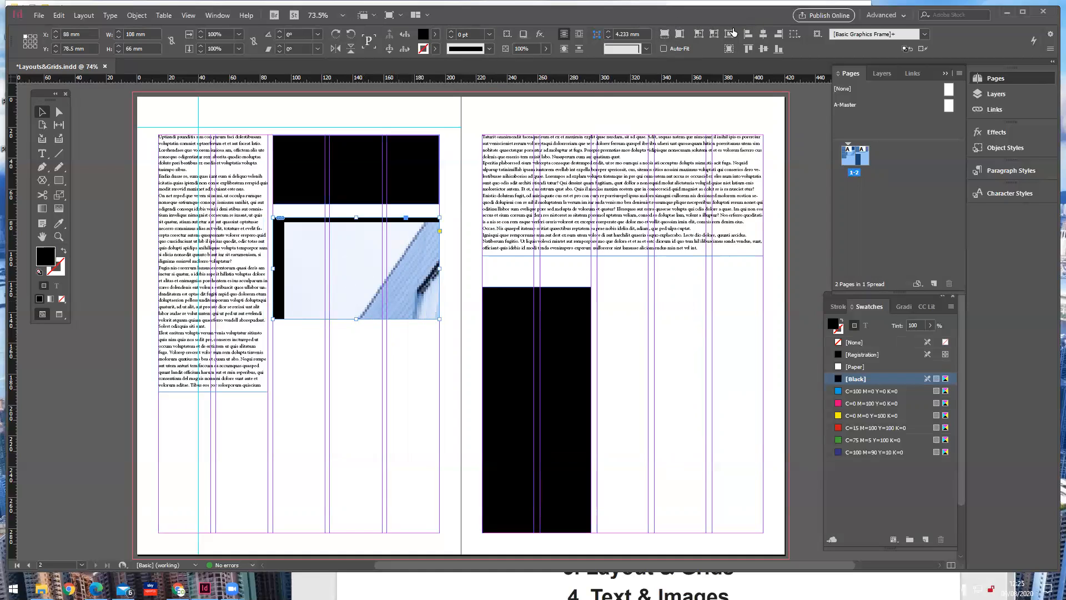
left_click(700, 35)
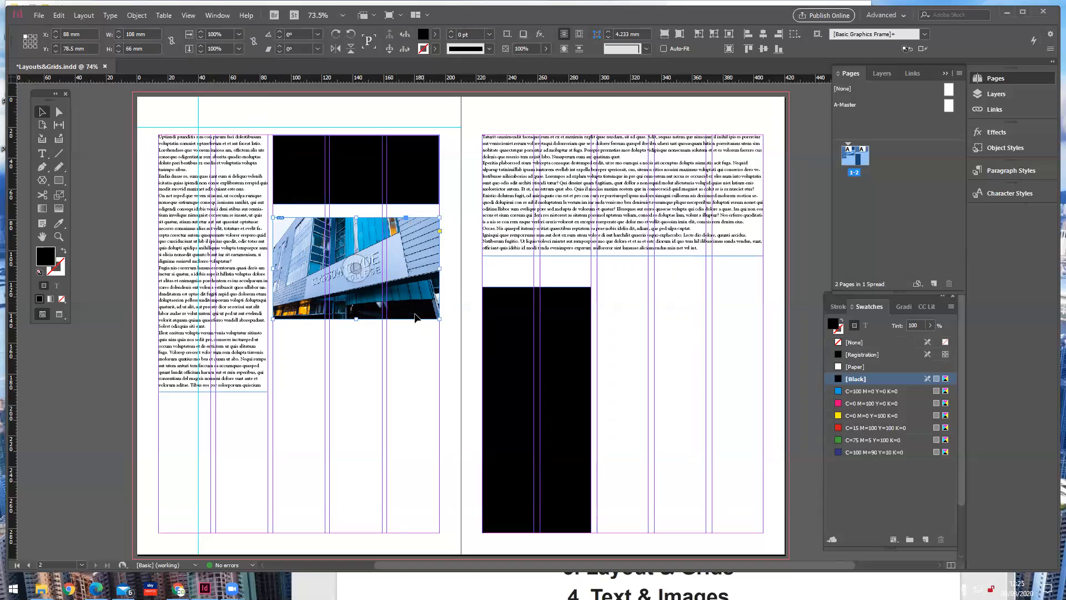
- Scale the building image inside its frame to 18% horizontally and vertically with constrained proportions, and deselect it
left_click(59, 113)
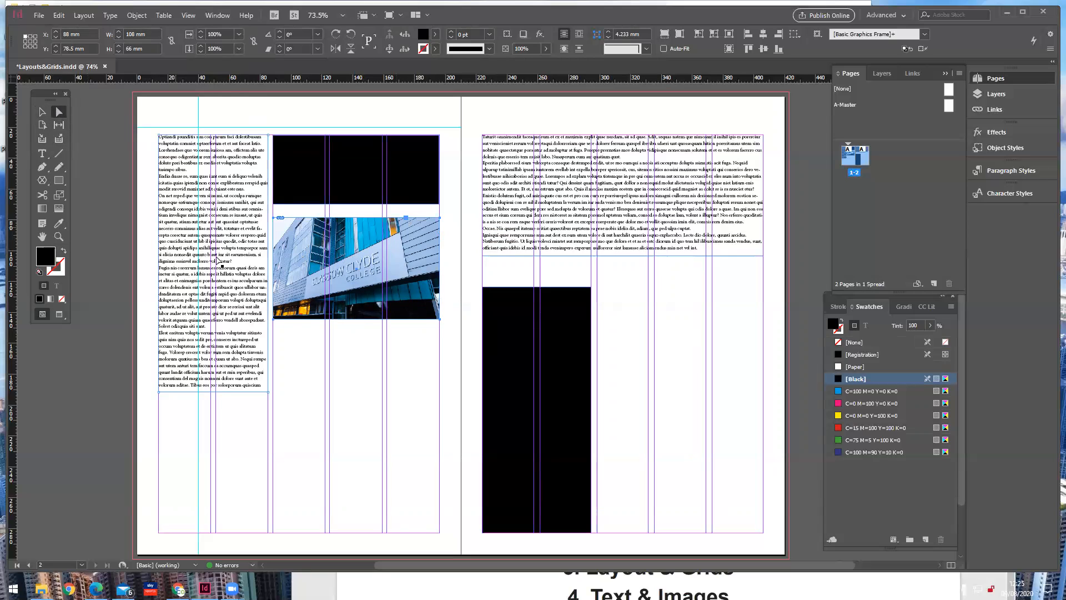
left_click(298, 260)
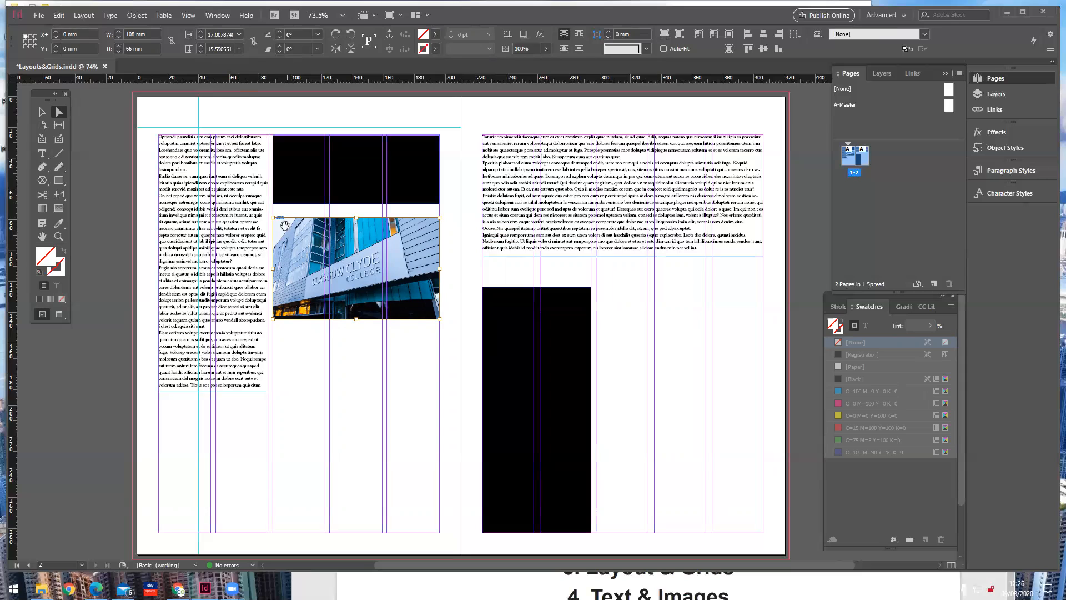
left_click(214, 33)
type("1")
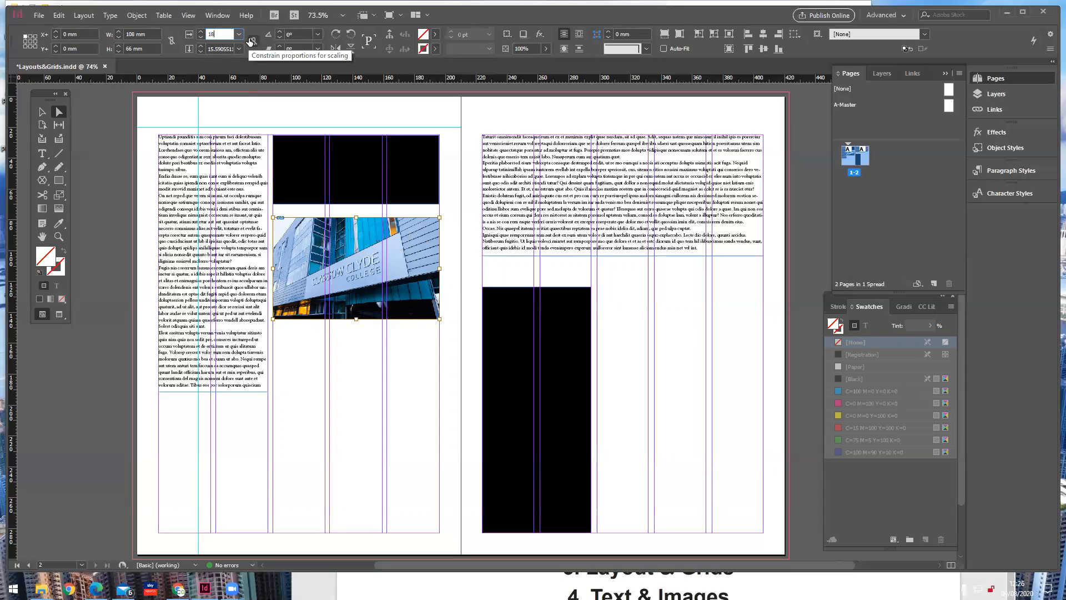
type("8")
left_click(222, 49)
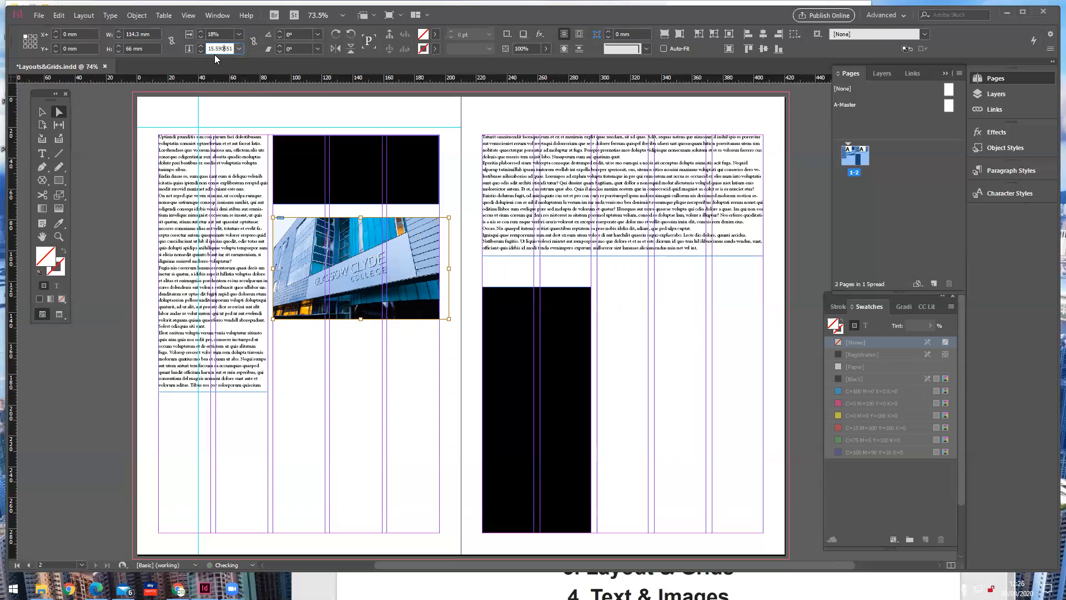
left_click(253, 41)
double_click(215, 48)
type("18")
key("Return")
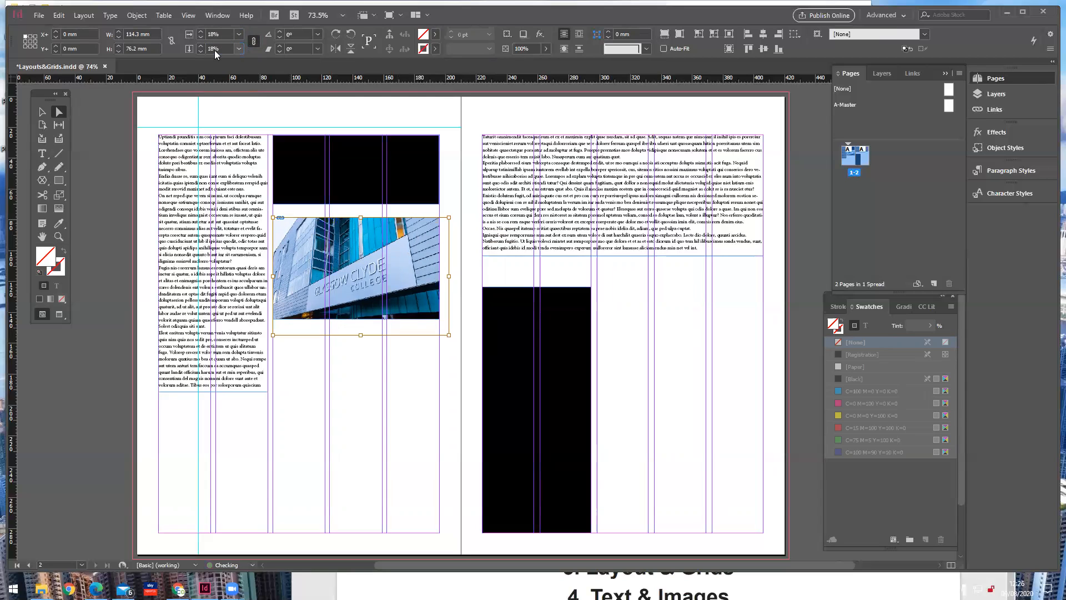
left_click(341, 374)
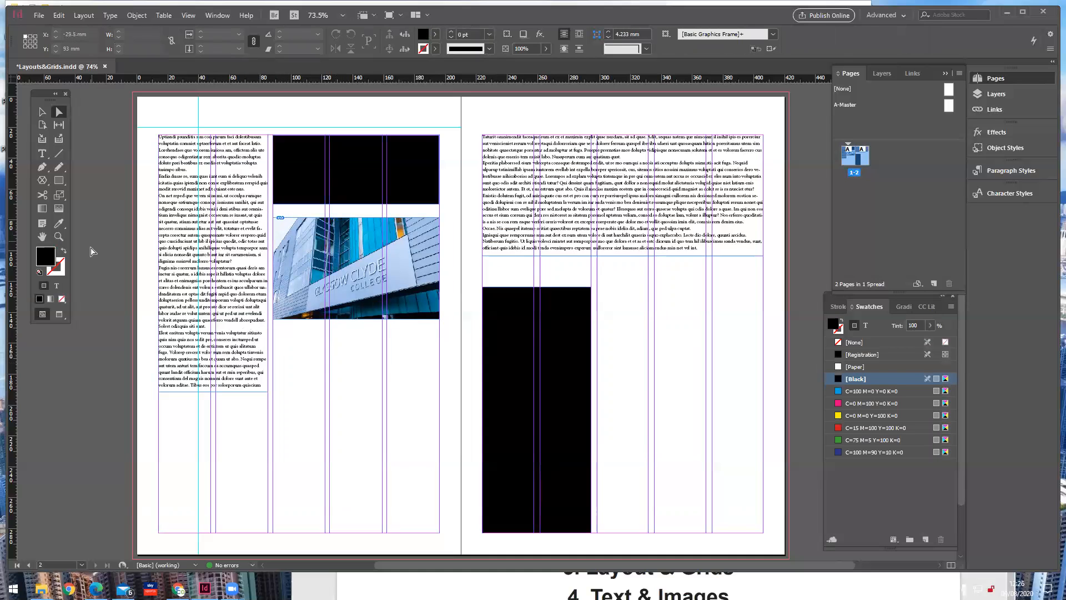
- Zoom in on the building image, turn on Overprint Preview and switch the screen mode to Preview
left_click(58, 237)
left_click_drag(255, 201, 487, 356)
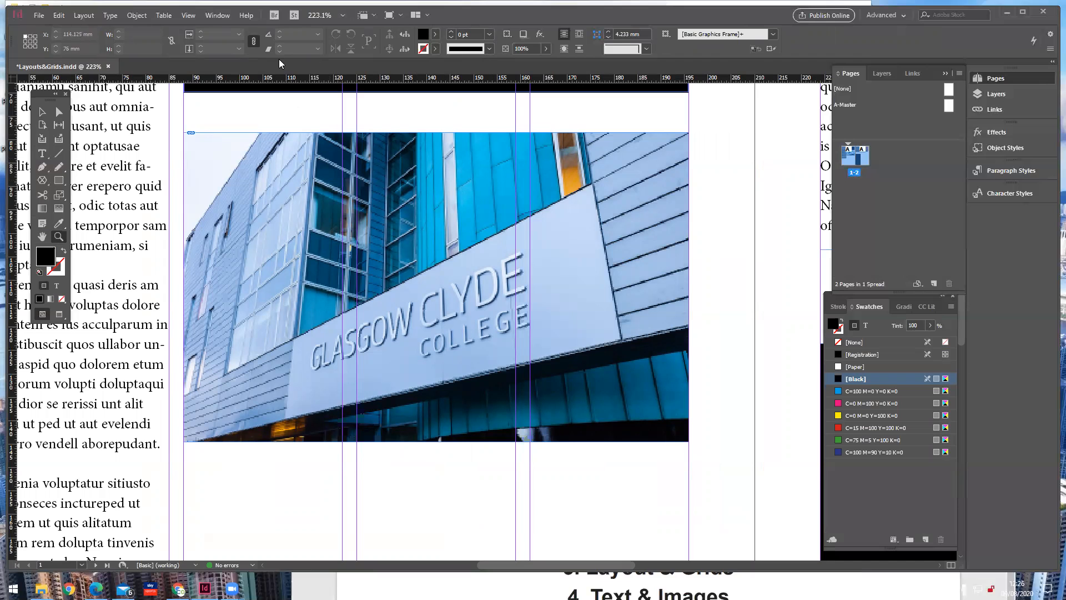
left_click(189, 15)
left_click(199, 29)
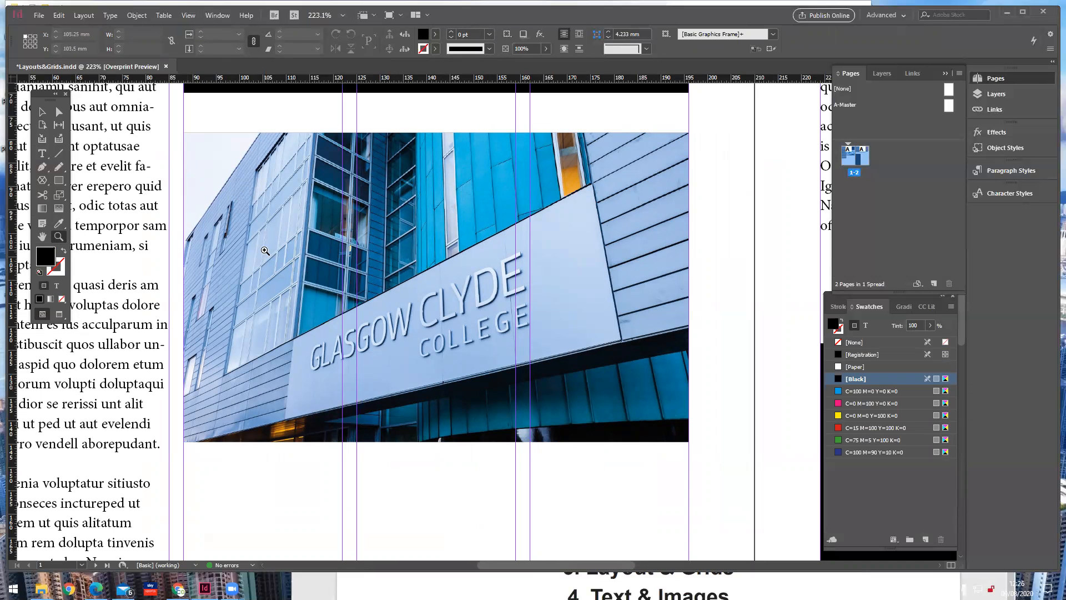
left_click(58, 315)
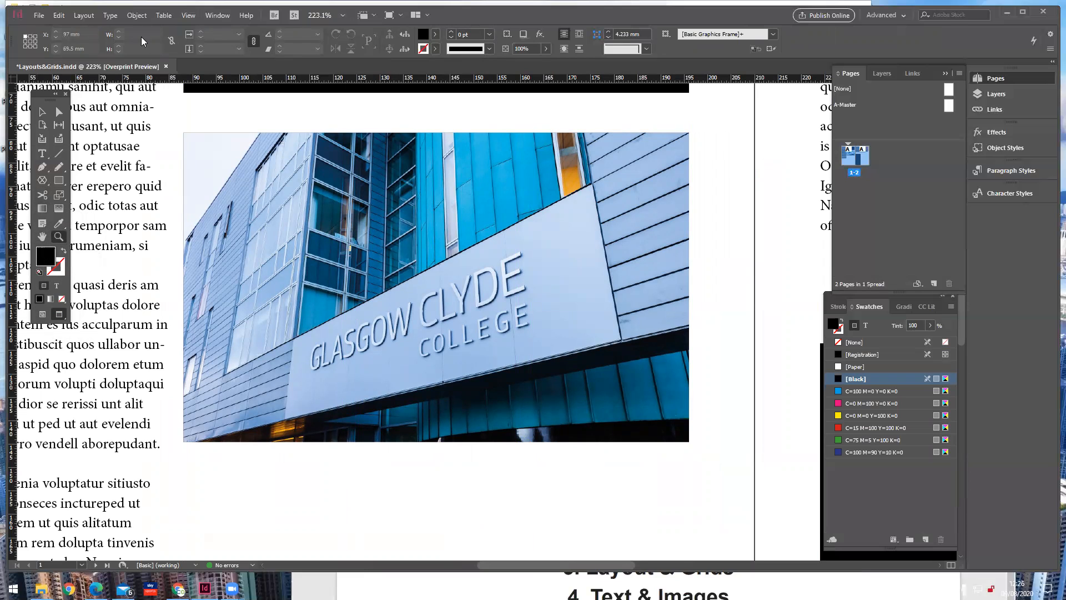
- Fit the left page in the window to view the layout with the placed building image
left_click(139, 15)
mouse_move(117, 16)
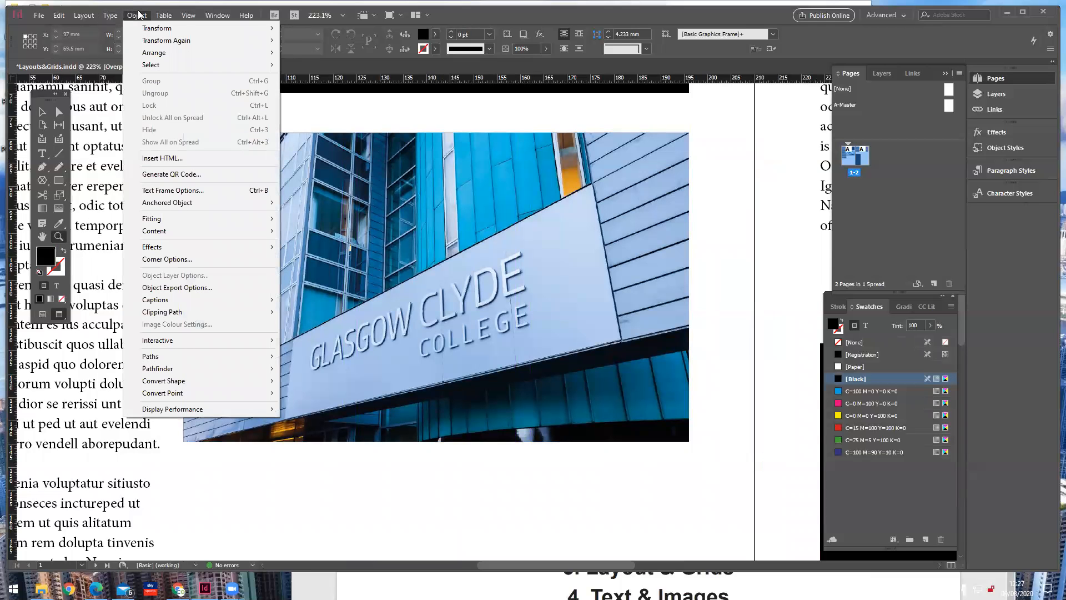
mouse_move(187, 15)
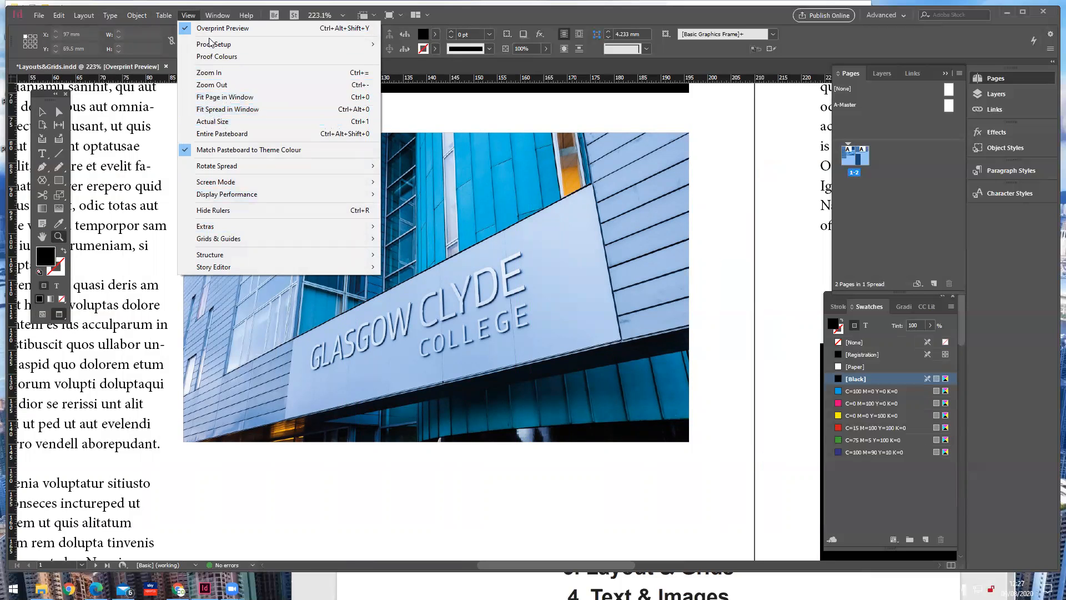
left_click(217, 96)
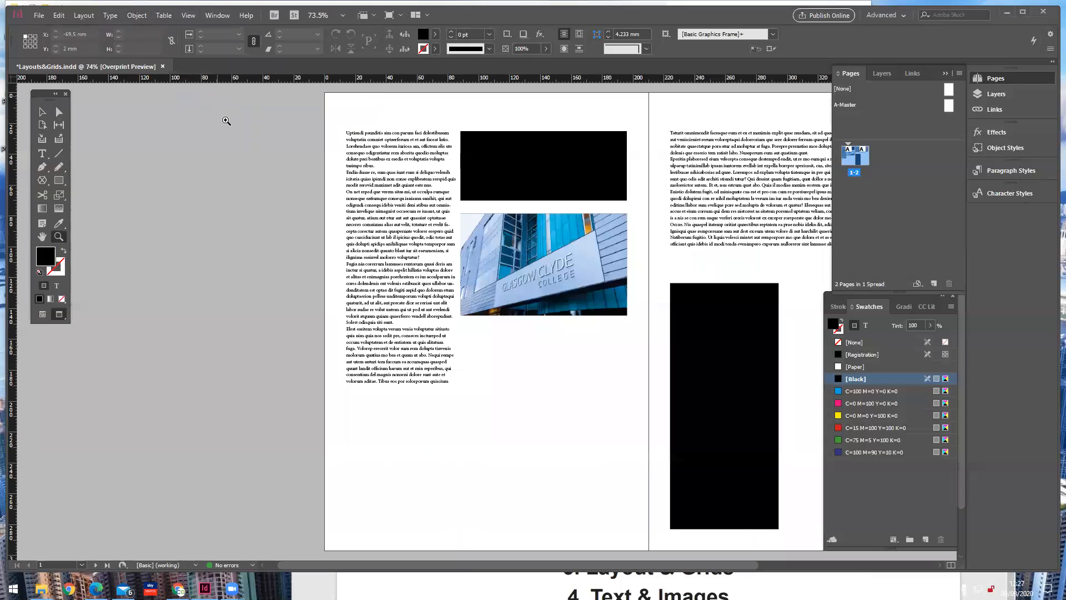
- Shift the building image around inside its frame without moving the frame, and centre the content in the frame again
left_click(43, 238)
left_click_drag(455, 289, 253, 285)
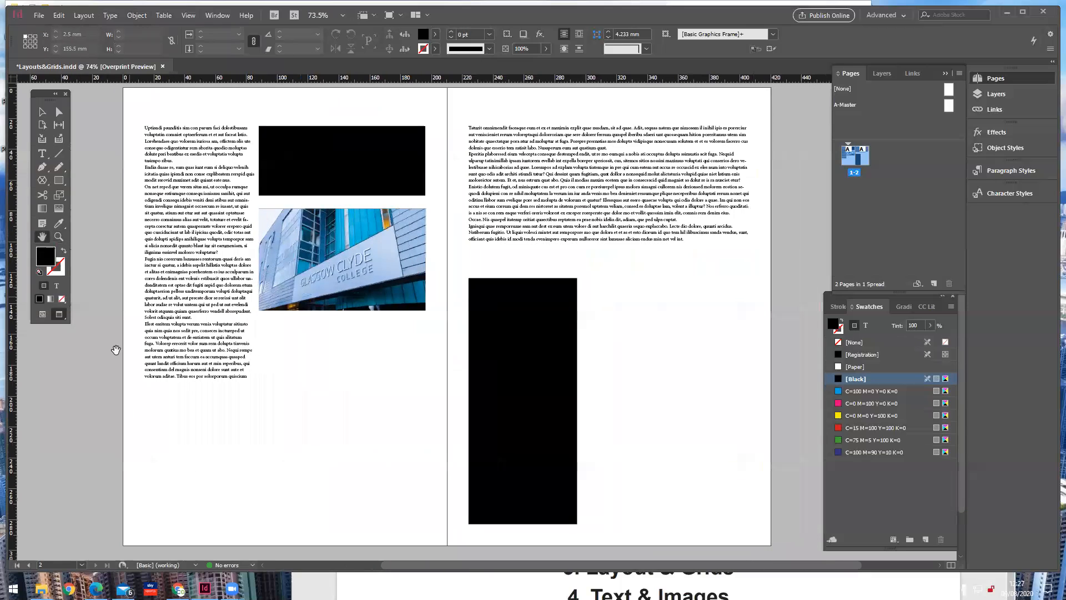
left_click(59, 112)
left_click_drag(364, 293, 385, 317)
left_click(331, 423)
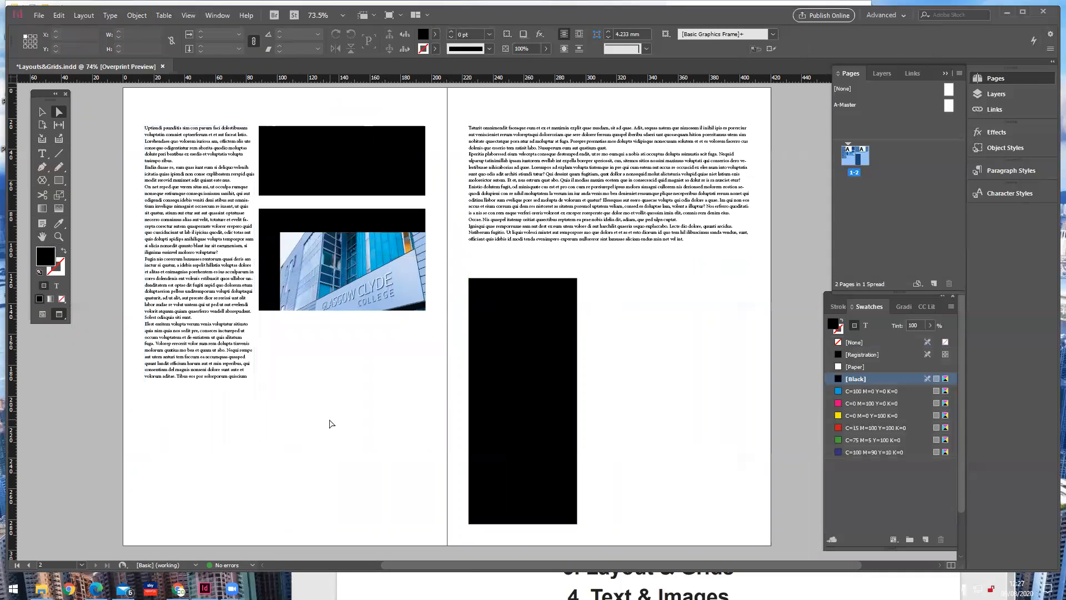
left_click_drag(329, 263, 586, 333)
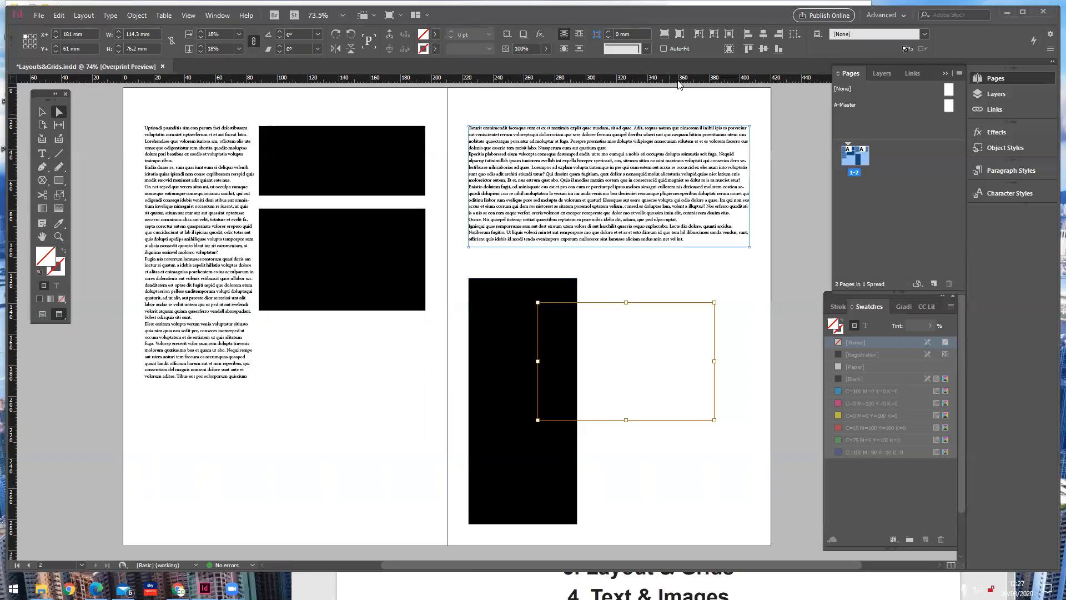
left_click(730, 35)
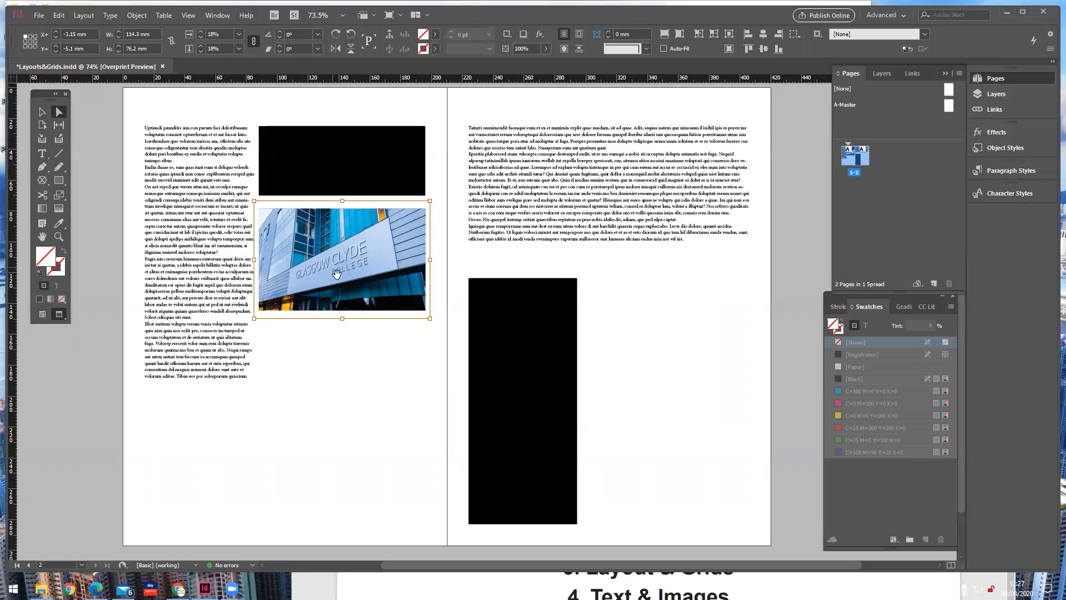
- Crop the building image by pulling its frame's lower and upper edges inward to a height of about 45 mm, and deselect it
left_click(42, 112)
left_click(334, 298)
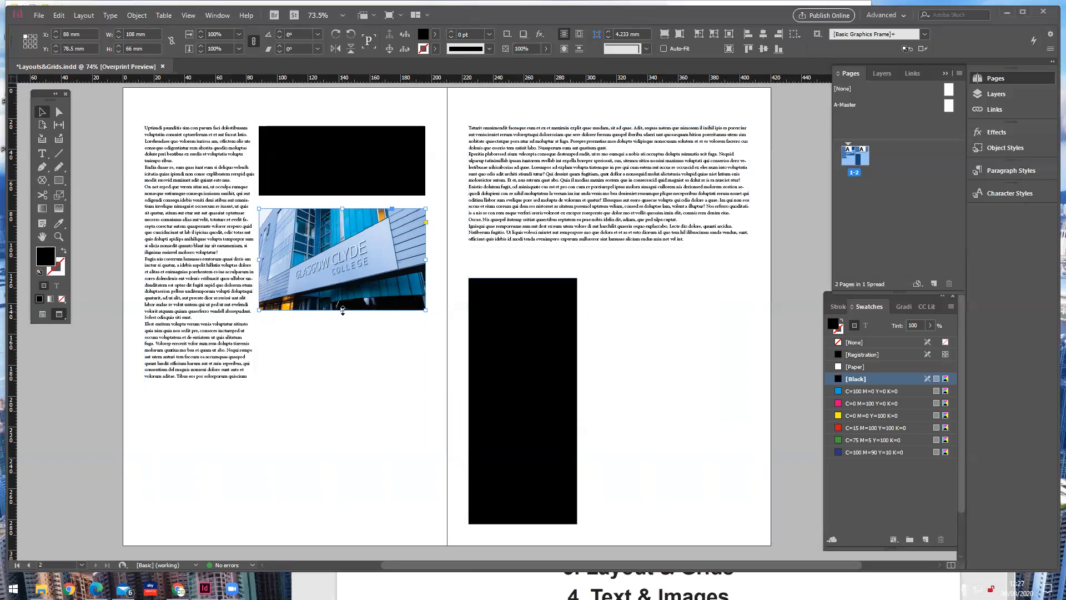
left_click_drag(342, 310, 349, 295)
left_click_drag(346, 211, 346, 229)
left_click(337, 361)
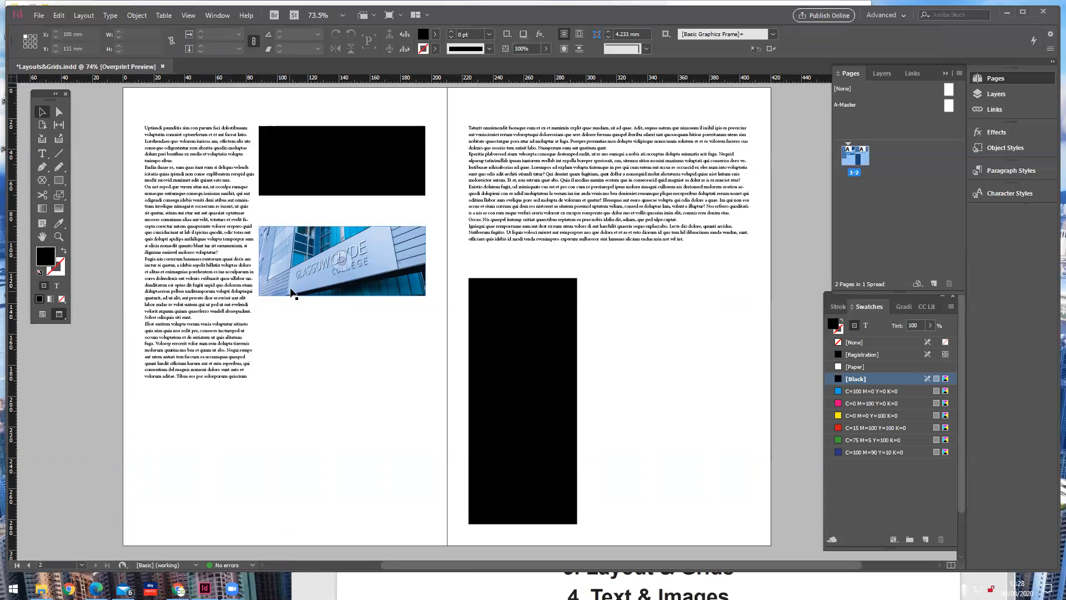
- Move the cropped building image up slightly to a Y position of about 89 mm and switch the screen mode to Normal
left_click_drag(307, 299, 267, 272)
left_click(42, 314)
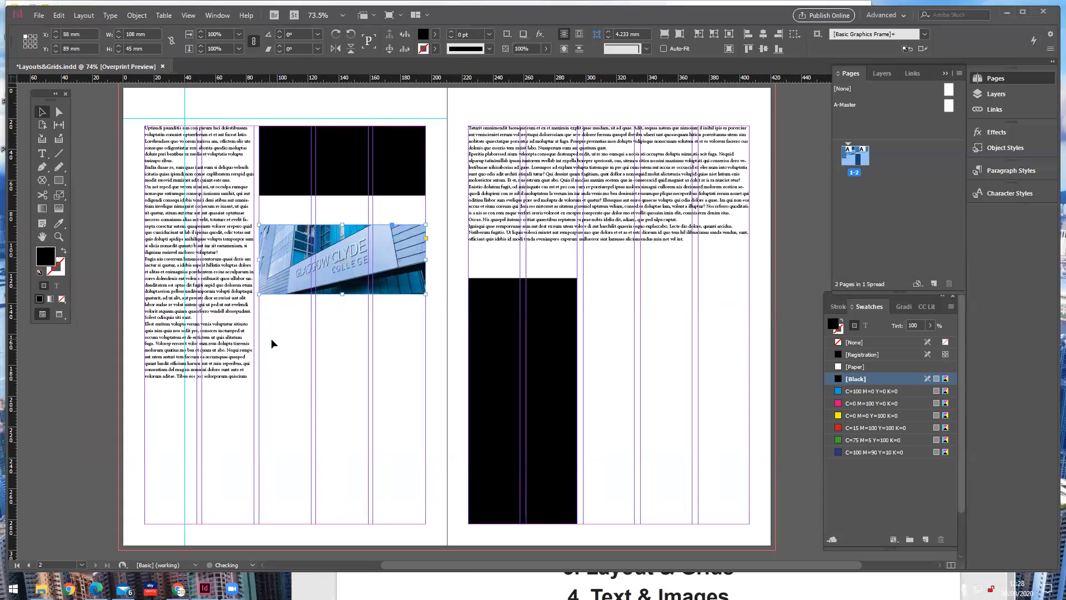
left_click(273, 339)
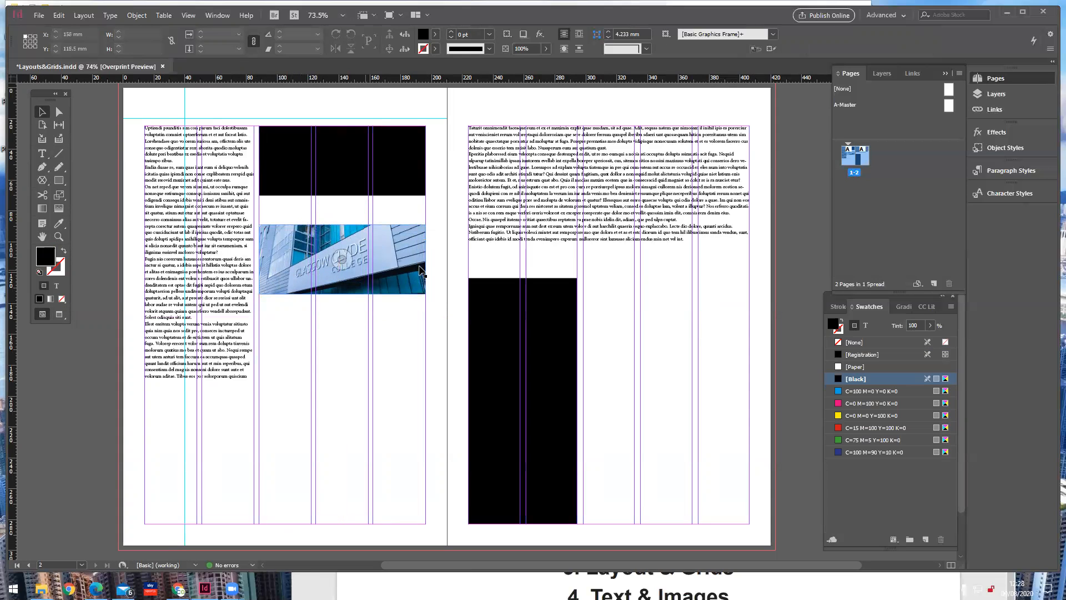
- Show the document's linked files, switch to File Explorer and open the 20_07_04_GlasgowClydeInDesignTutorials folder
left_click(911, 73)
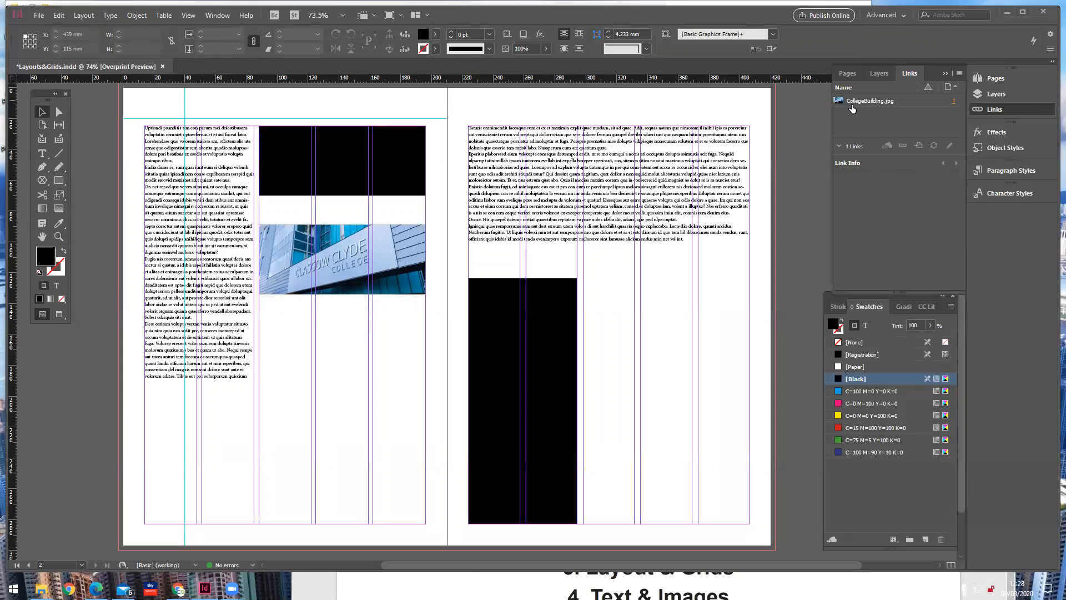
mouse_move(869, 106)
mouse_move(42, 588)
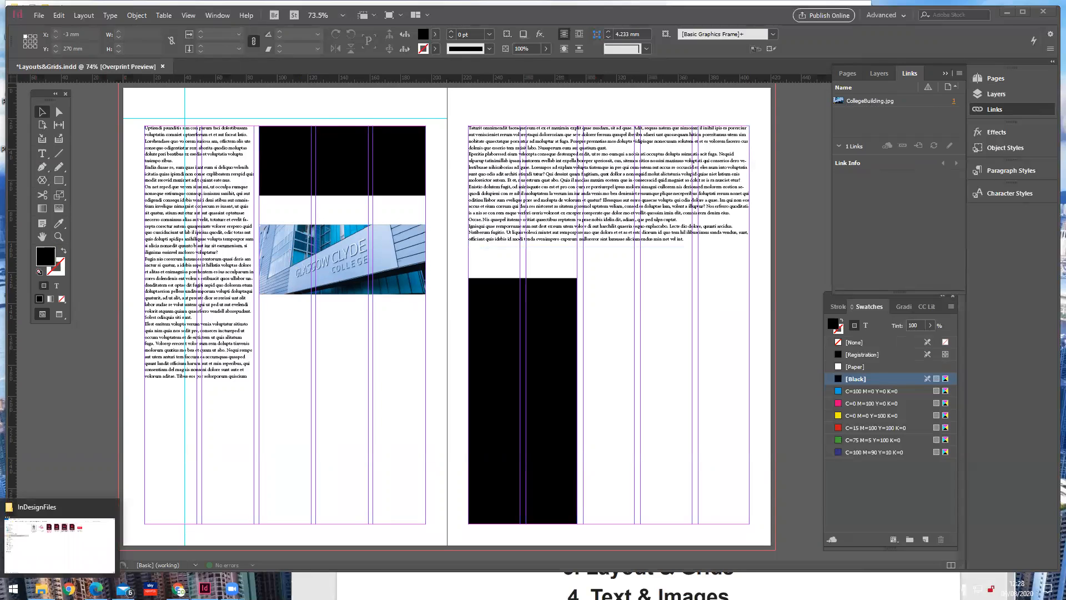
left_click(42, 589)
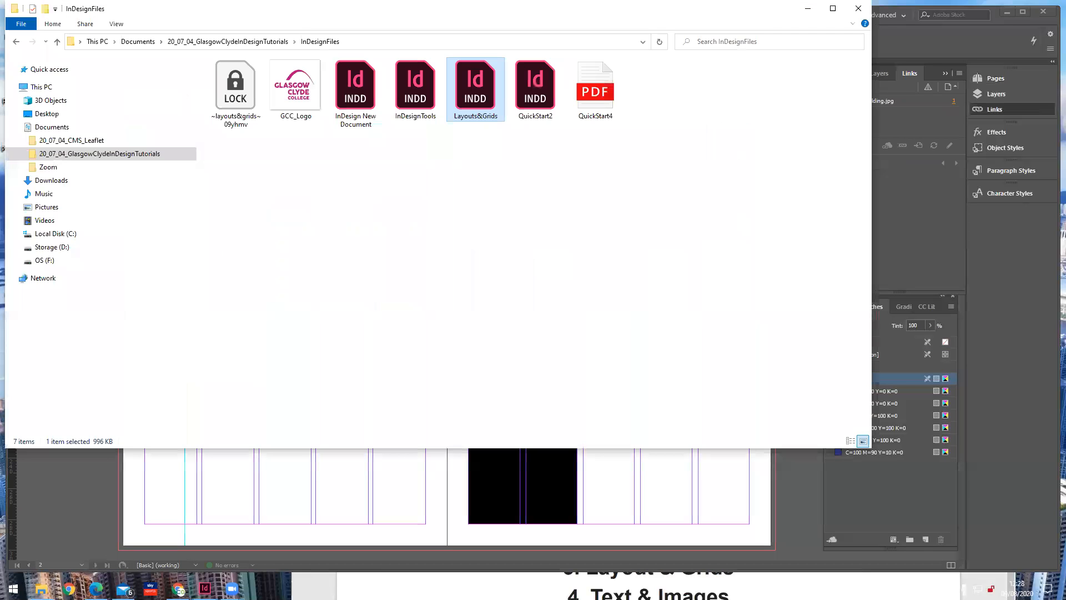
left_click(225, 43)
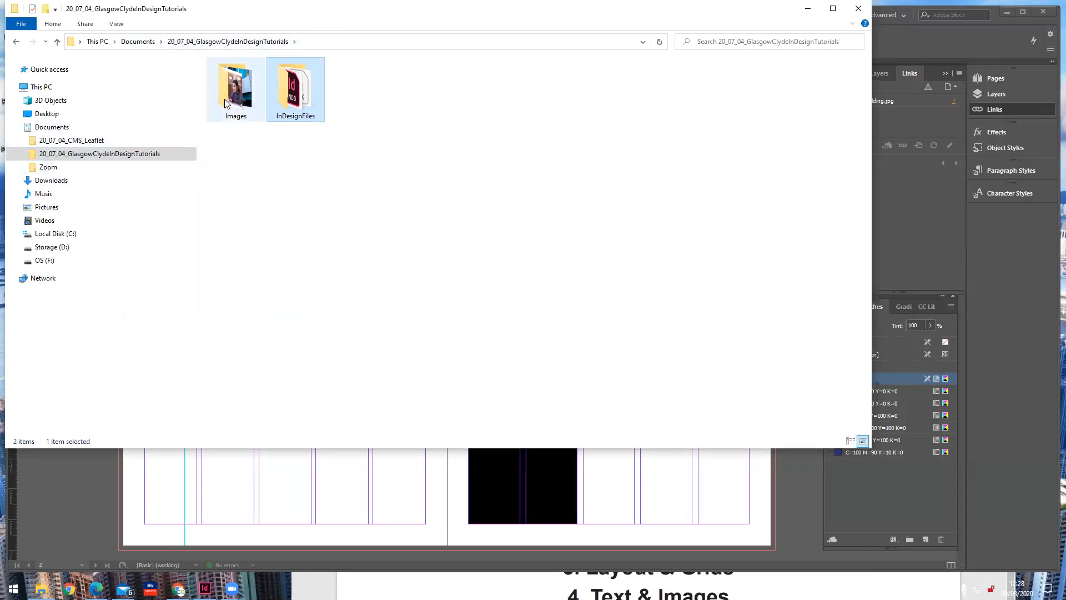
- Display the contents of the tutorials folder in Details view and select the Images folder
left_click(120, 26)
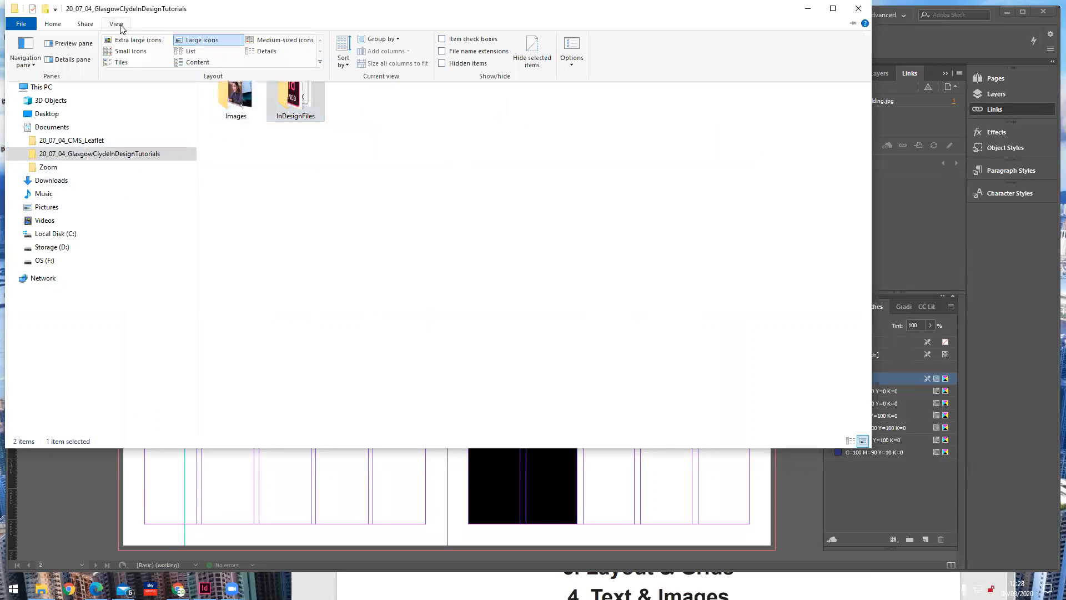
left_click(267, 51)
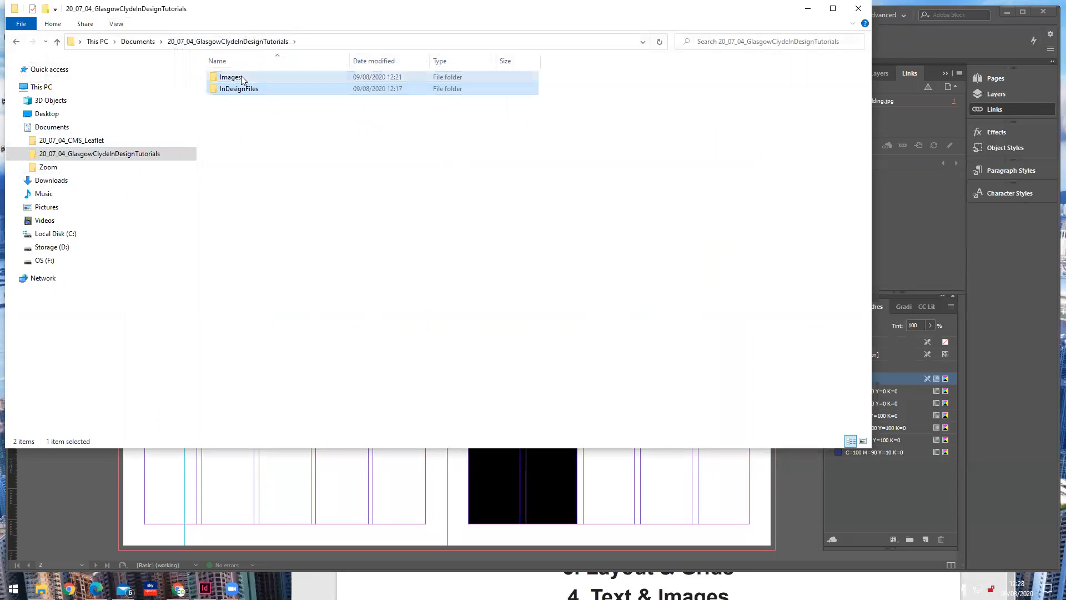
left_click(215, 79)
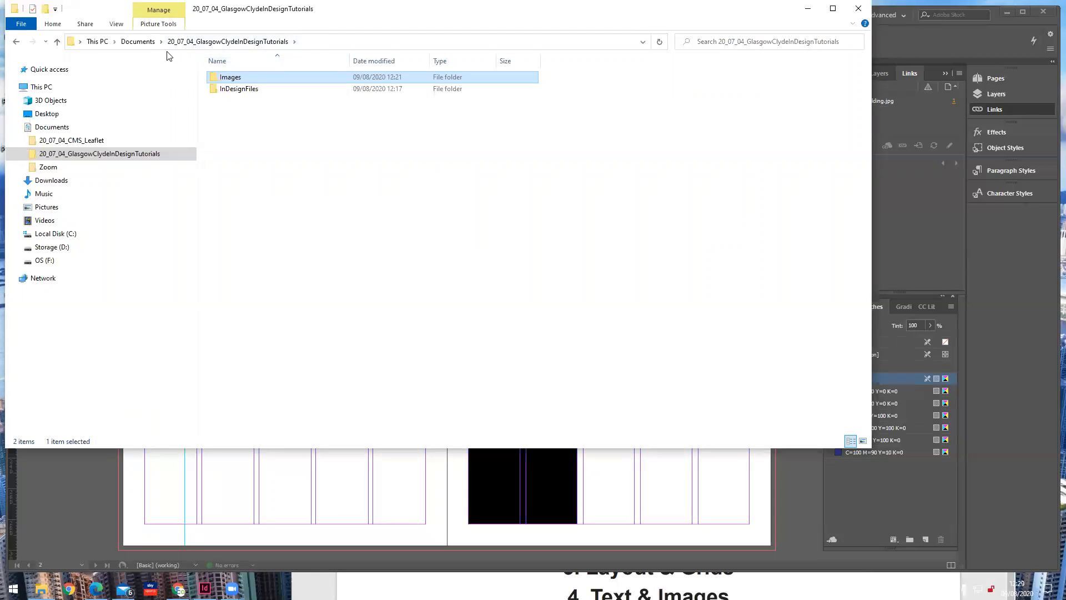
left_click(118, 27)
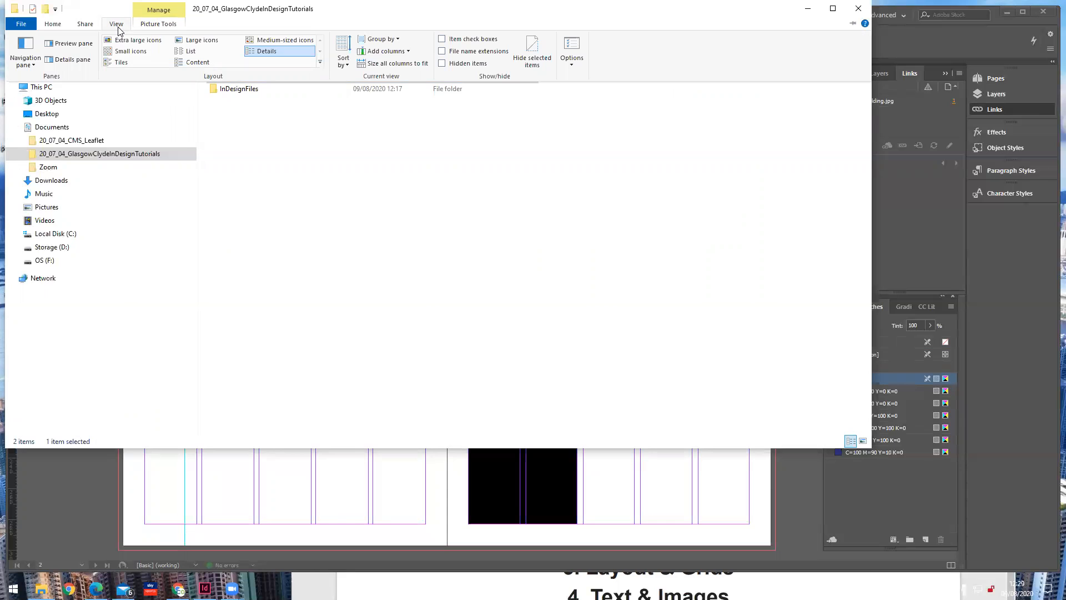
left_click(276, 231)
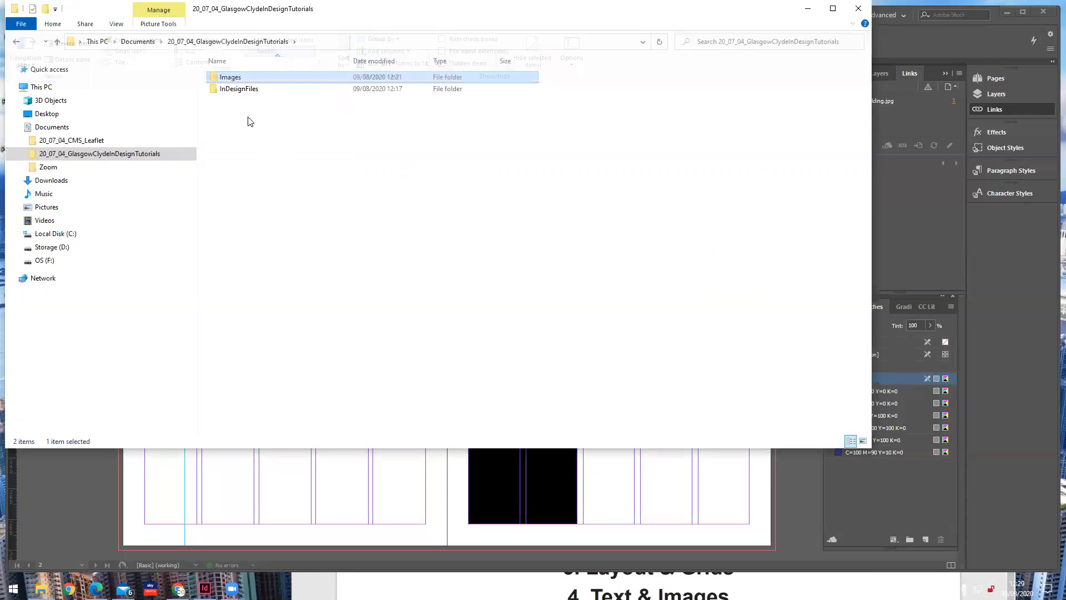
- Move the CollegeBuilding image out of the Images folder into Documents and return to InDesign
double_click(226, 80)
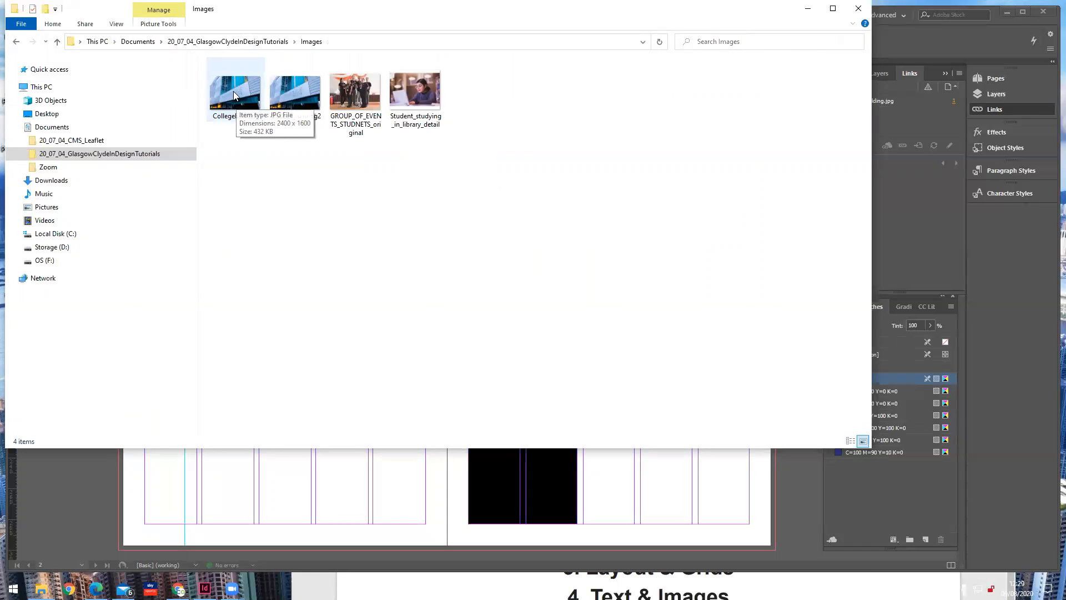
left_click(233, 95)
left_click_drag(233, 95, 54, 131)
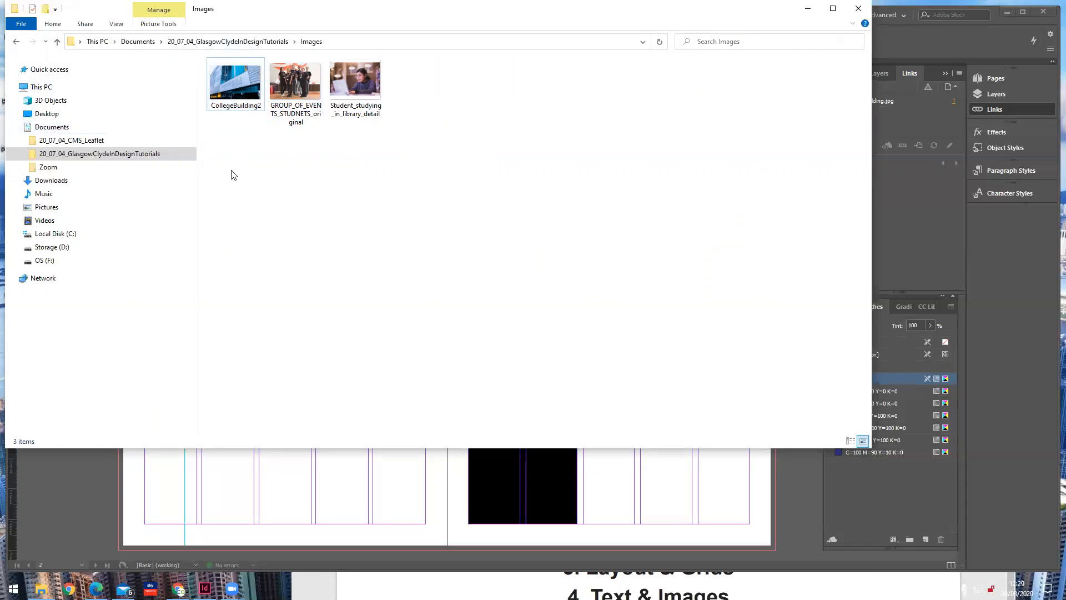
left_click(409, 498)
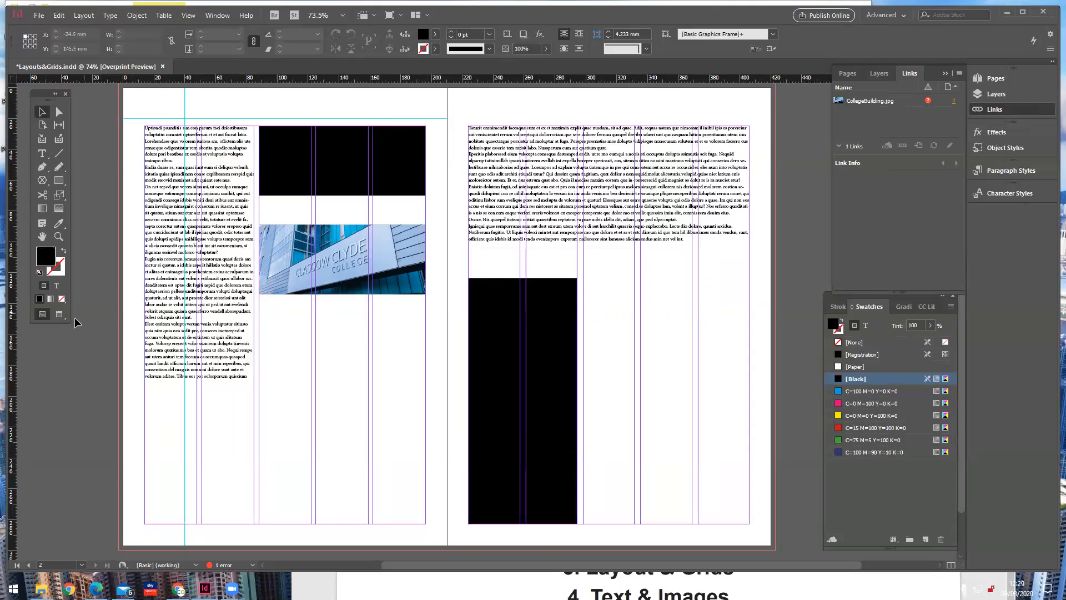
- Switch the spread to Preview mode, open the Preflight panel and expand its link errors down to the missing file
left_click(59, 314)
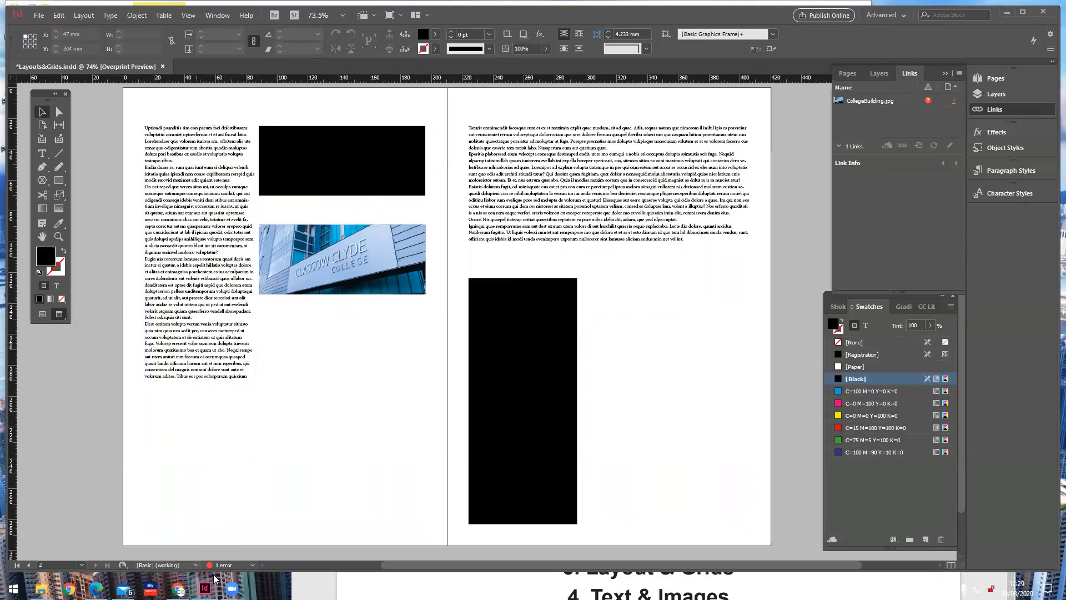
left_click(254, 565)
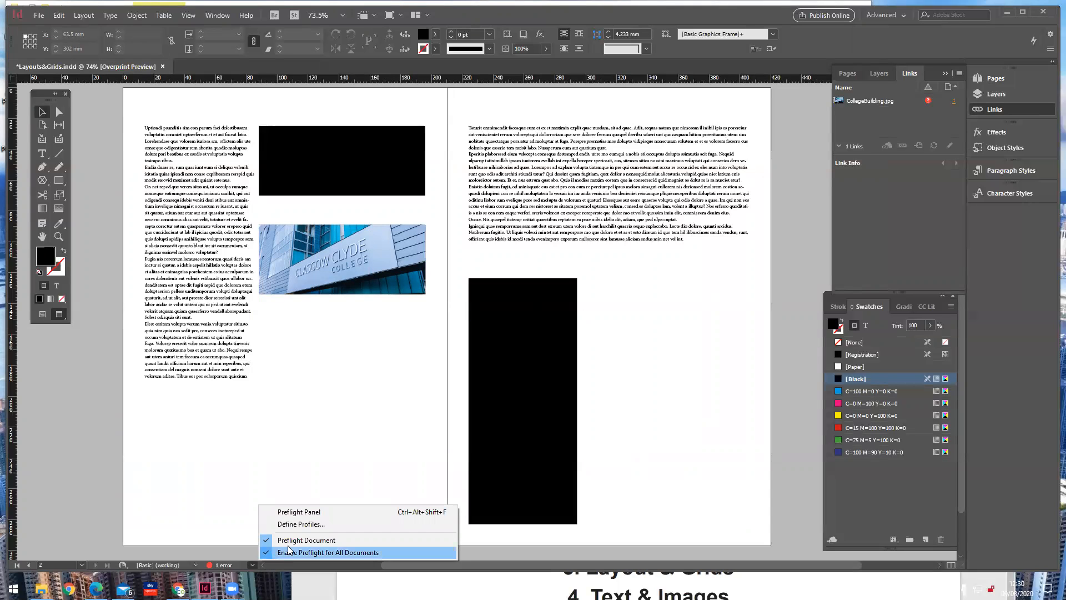
left_click(211, 564)
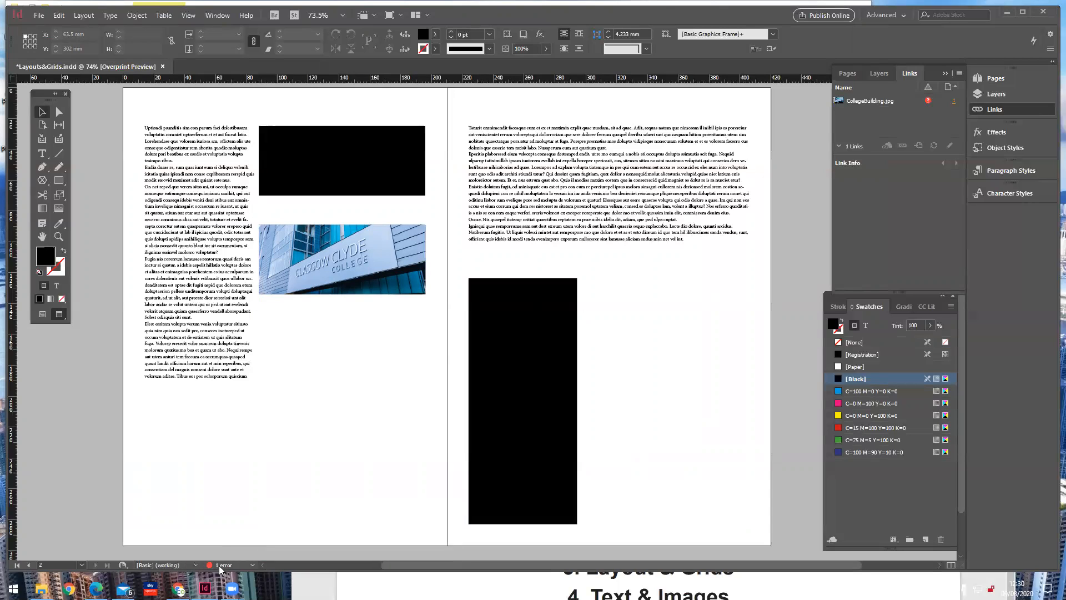
double_click(222, 567)
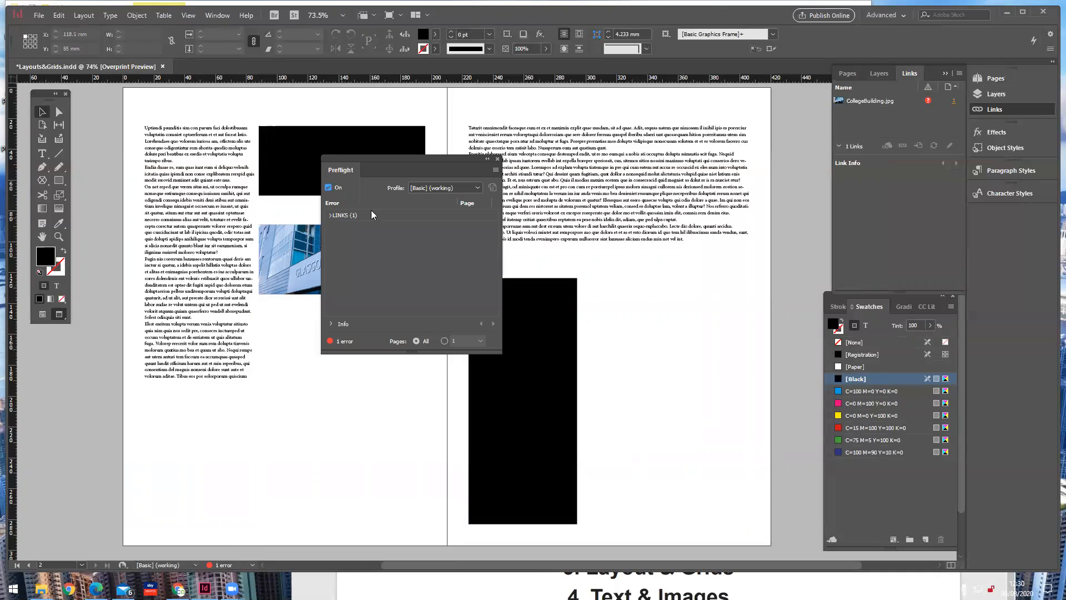
left_click(331, 215)
left_click(340, 227)
left_click_drag(428, 161, 496, 166)
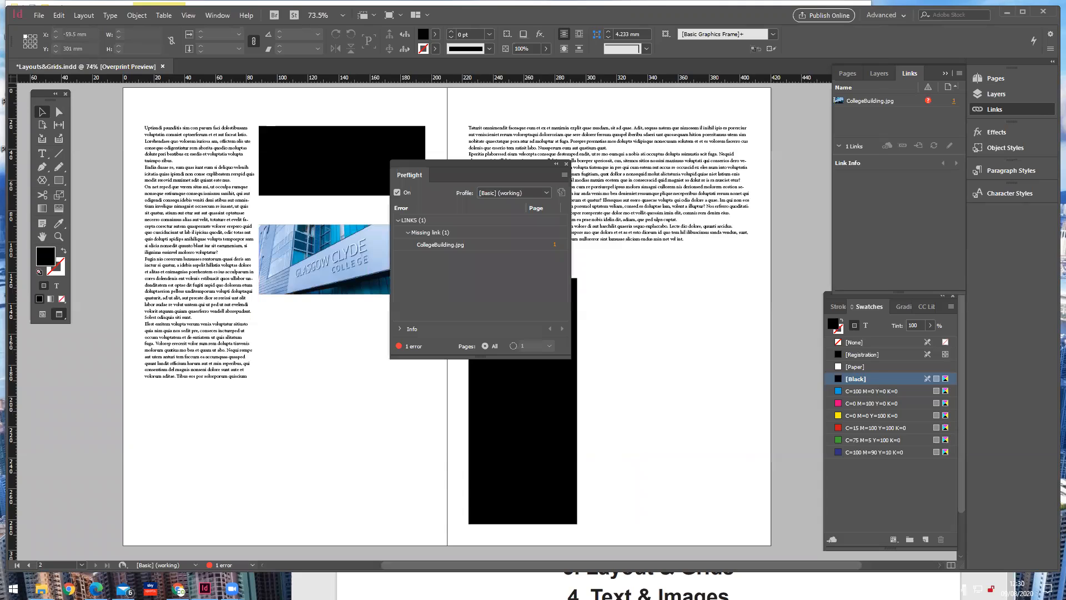
- Return the CollegeBuilding file from Documents to the tutorials' Images folder, switch back to InDesign and close the Preflight panel
left_click(42, 589)
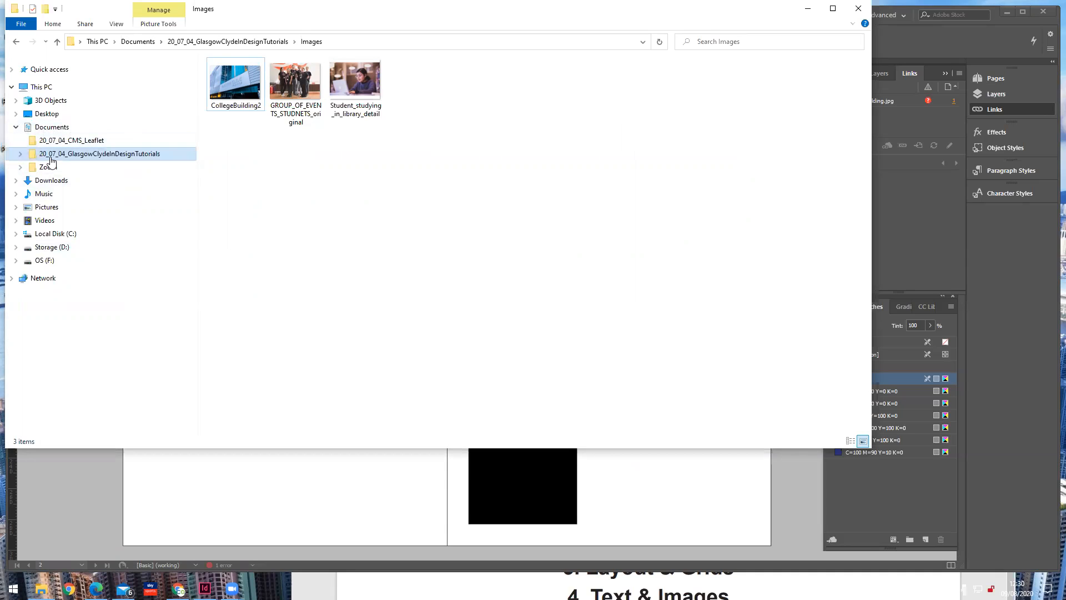
left_click(52, 132)
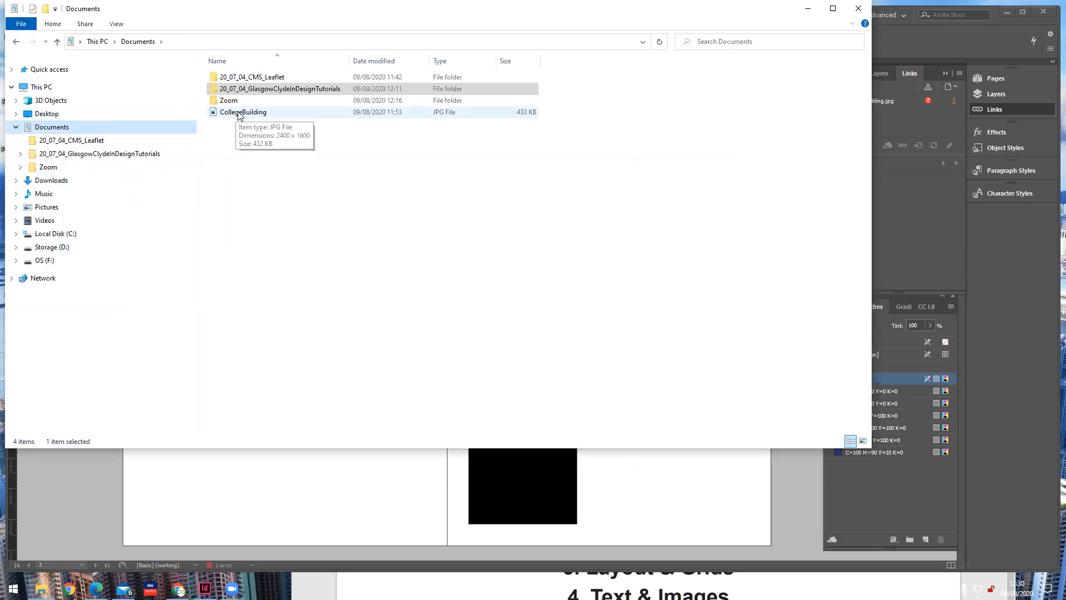
left_click(213, 113)
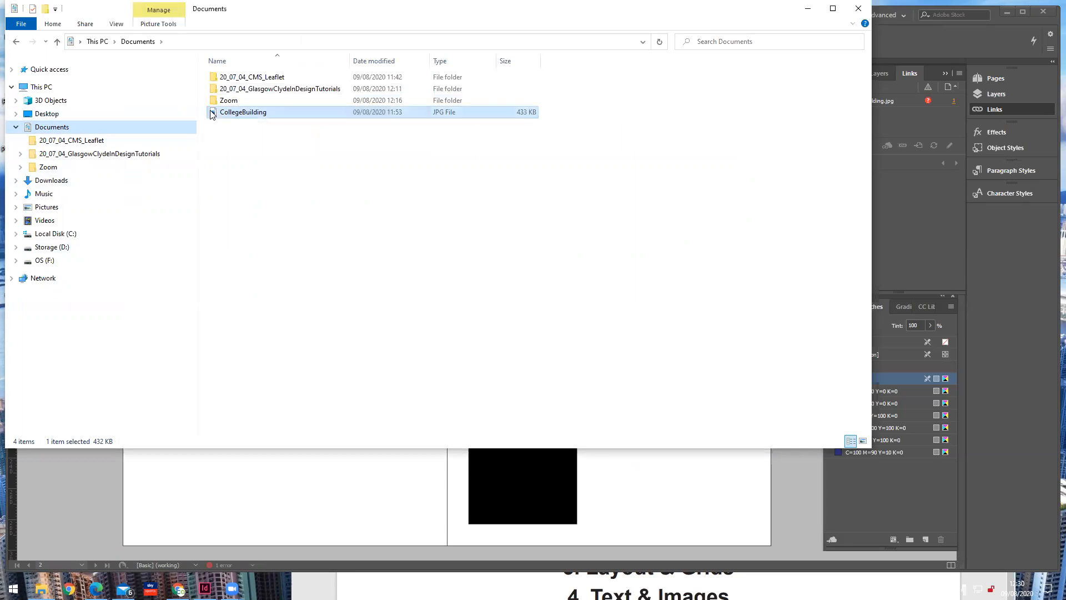
left_click_drag(213, 113, 221, 80)
double_click(215, 90)
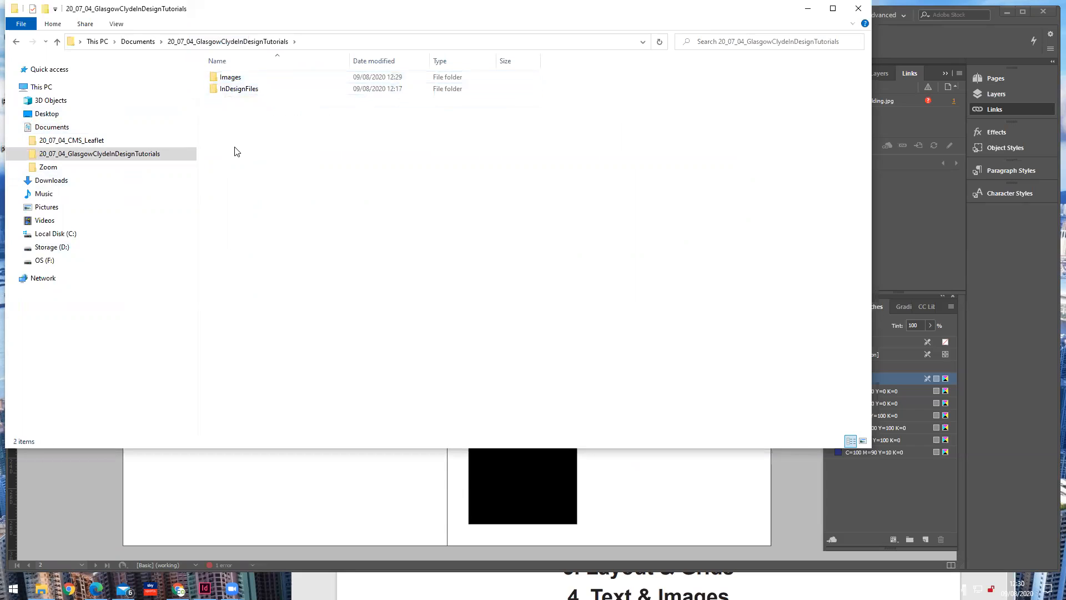
left_click(293, 508)
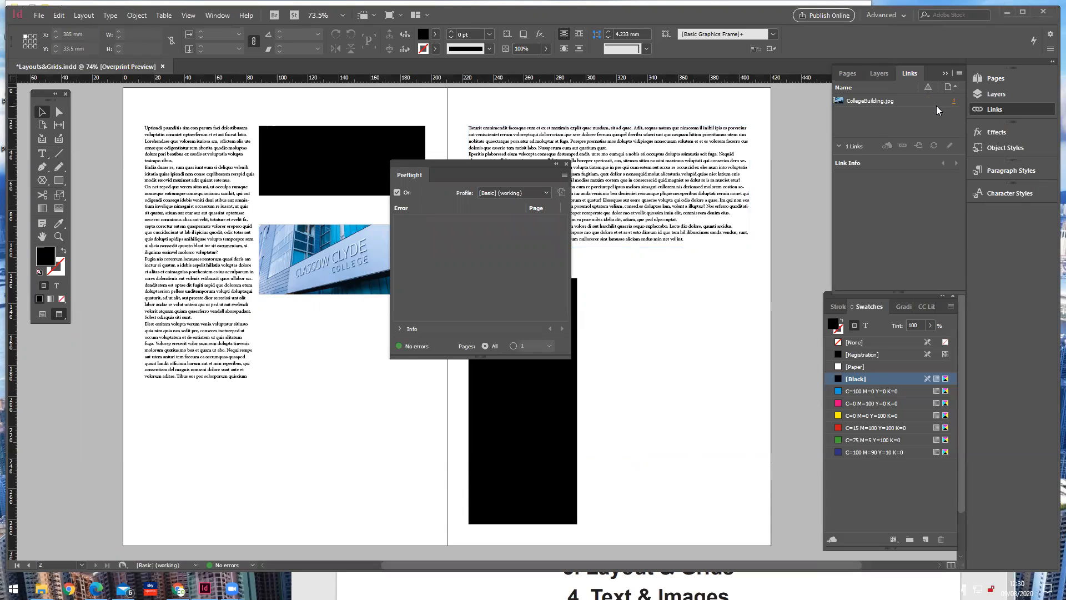
left_click(566, 164)
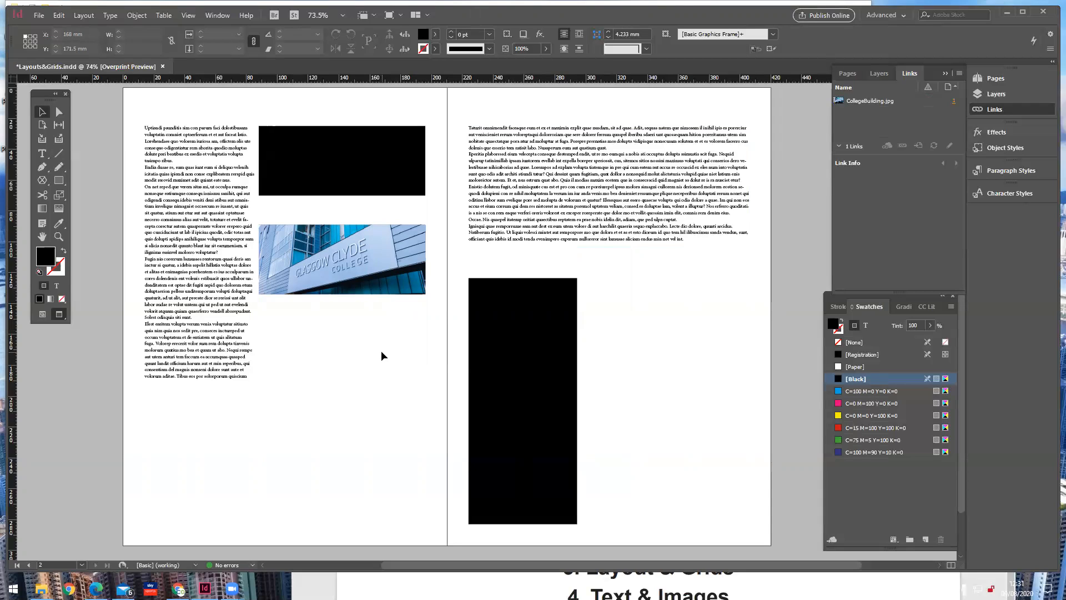
- Move the InDesign window lower on the desktop, open the Images folder in File Explorer and select the CollegeBuilding image there
left_click_drag(570, 12, 545, 309)
double_click(226, 79)
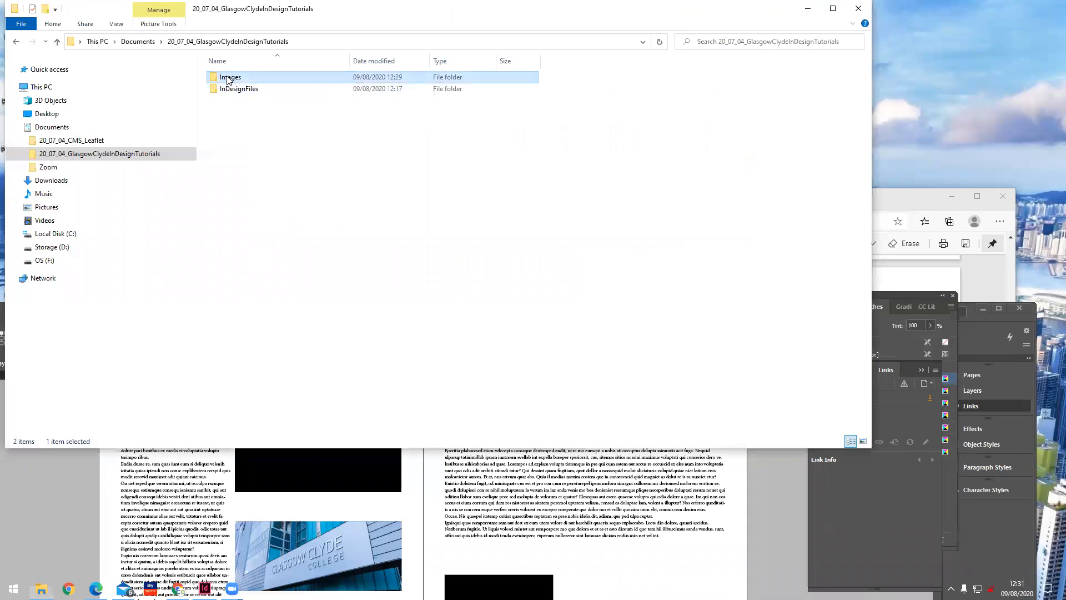
left_click(241, 121)
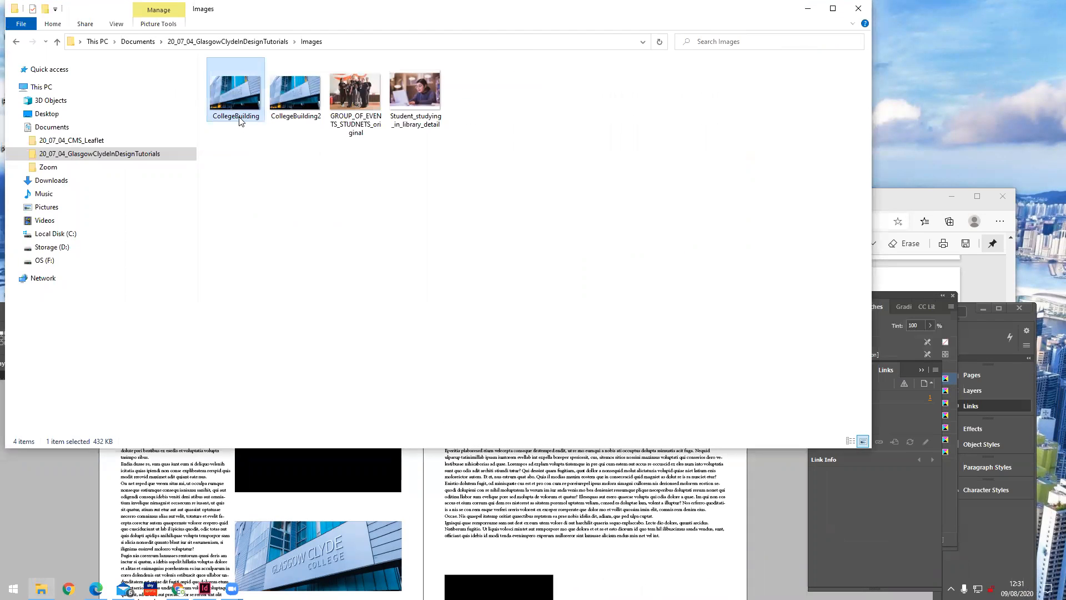
right_click(240, 122)
left_click(241, 120)
double_click(237, 119)
left_click(245, 153)
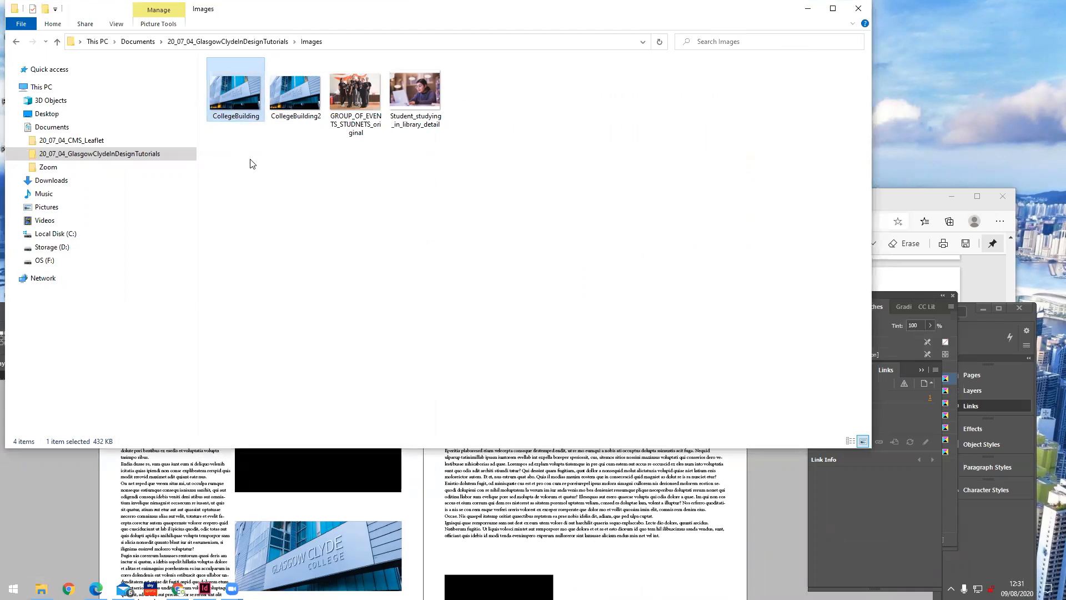
left_click(243, 157)
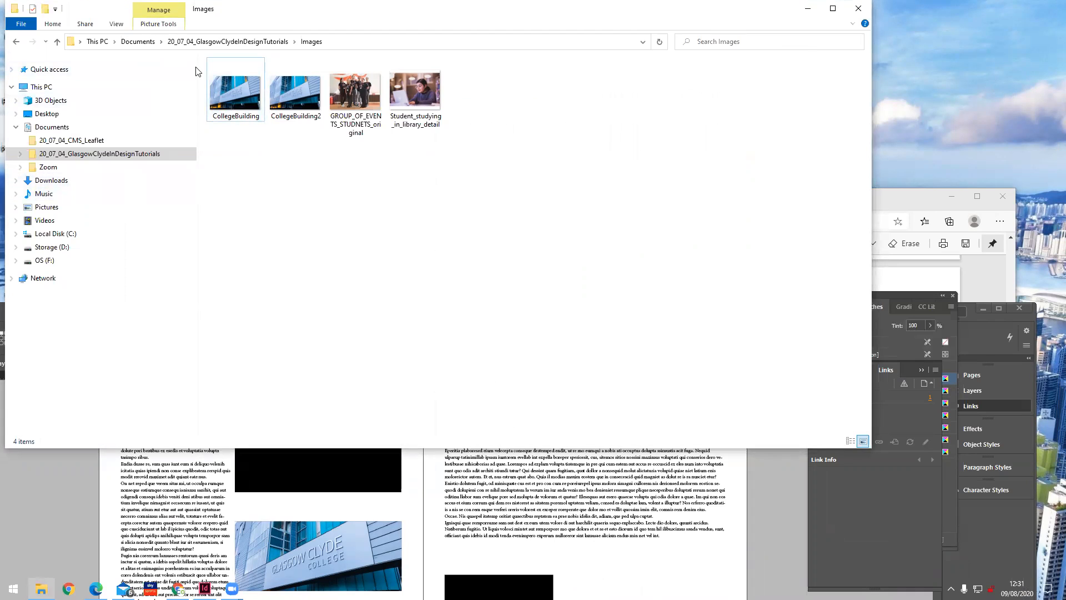
- Display the contents of the Images folder as a list
left_click(161, 42)
left_click(117, 24)
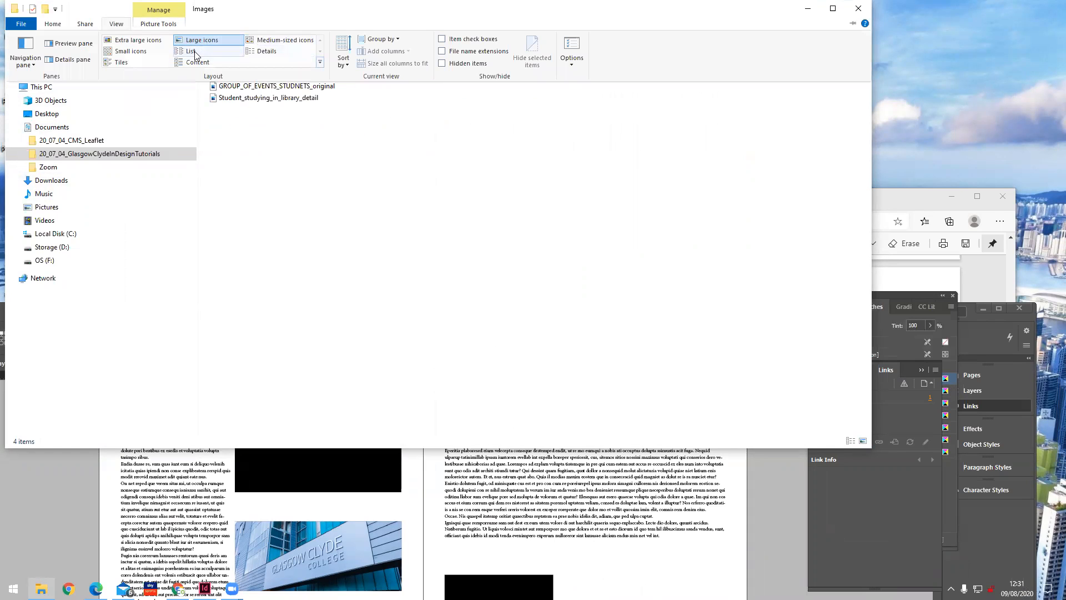
left_click(190, 50)
- Rename the CollegeBuilding image file as CollegeBuilding1, then switch to InDesign to check its link status
left_click(249, 67)
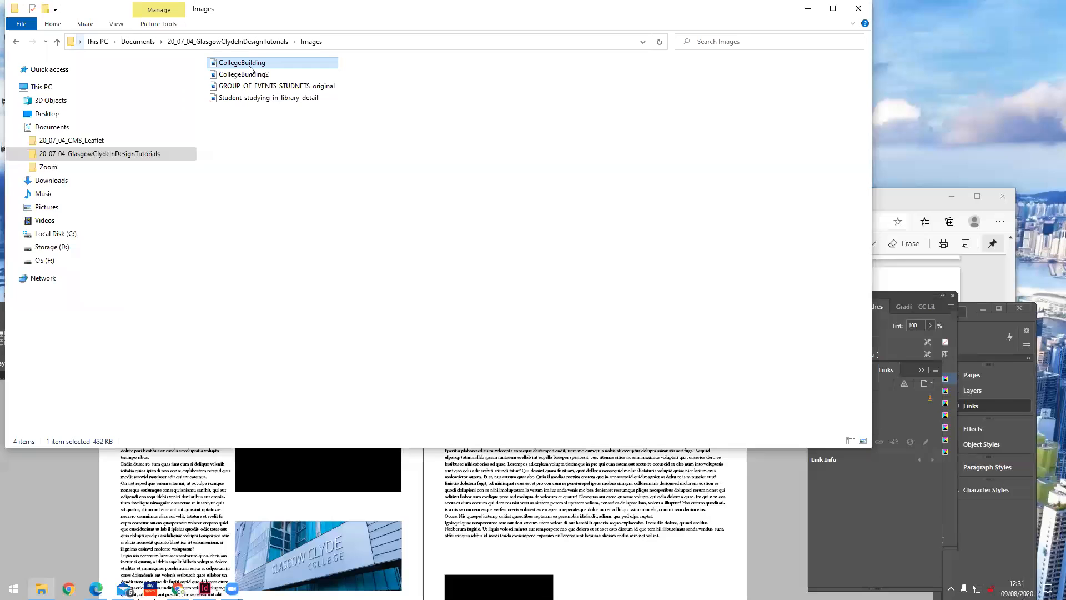
left_click(249, 66)
left_click(269, 63)
type("1")
left_click(263, 175)
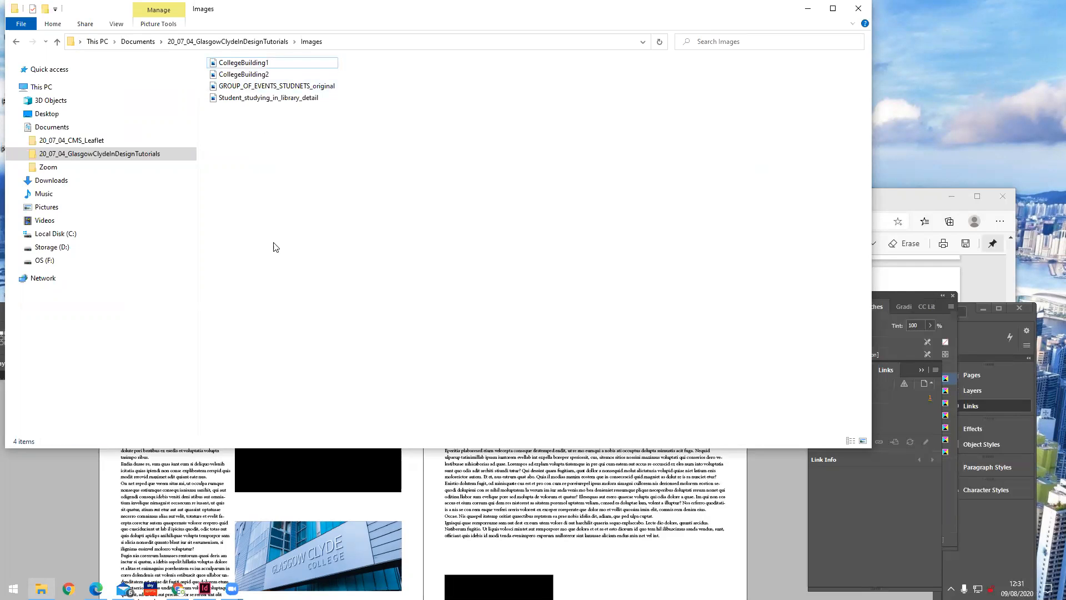
left_click(483, 484)
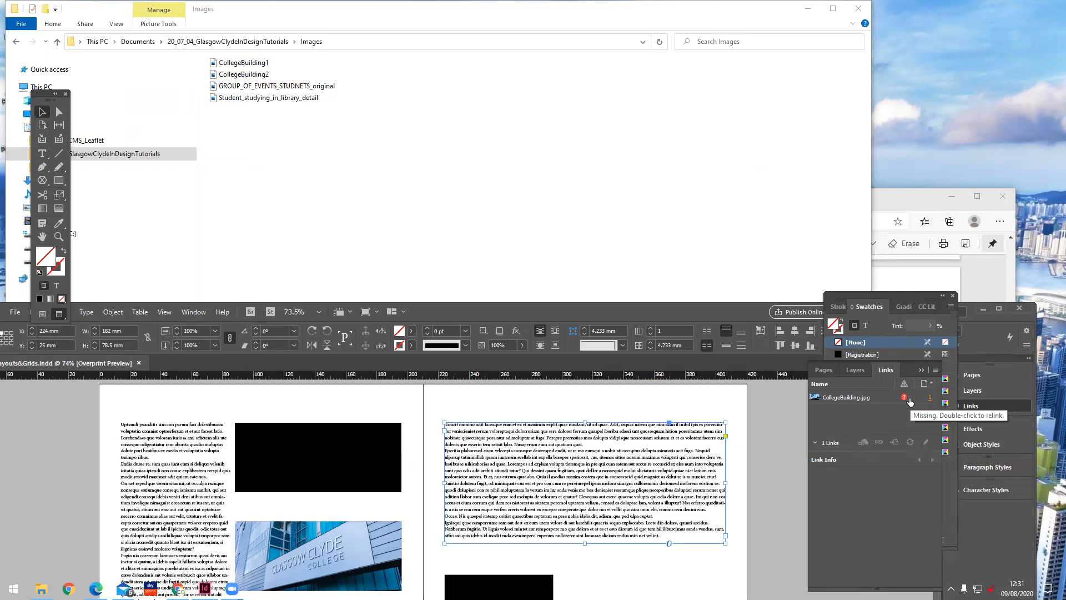
- Rename the CollegeBuilding1 file back to CollegeBuilding in the Images folder and return to InDesign
left_click(294, 153)
left_click(244, 65)
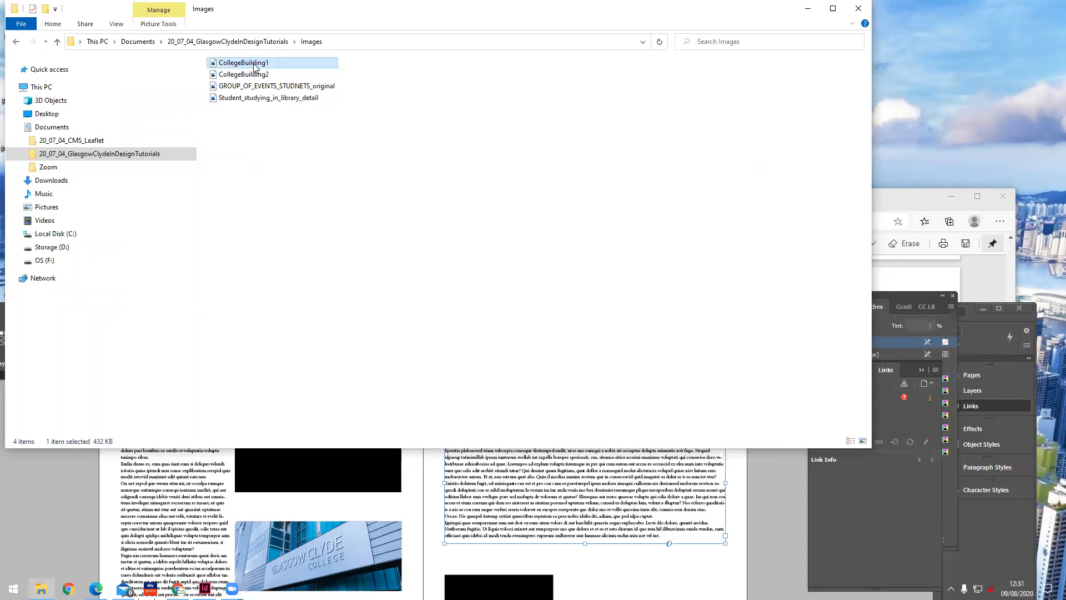
left_click(255, 63)
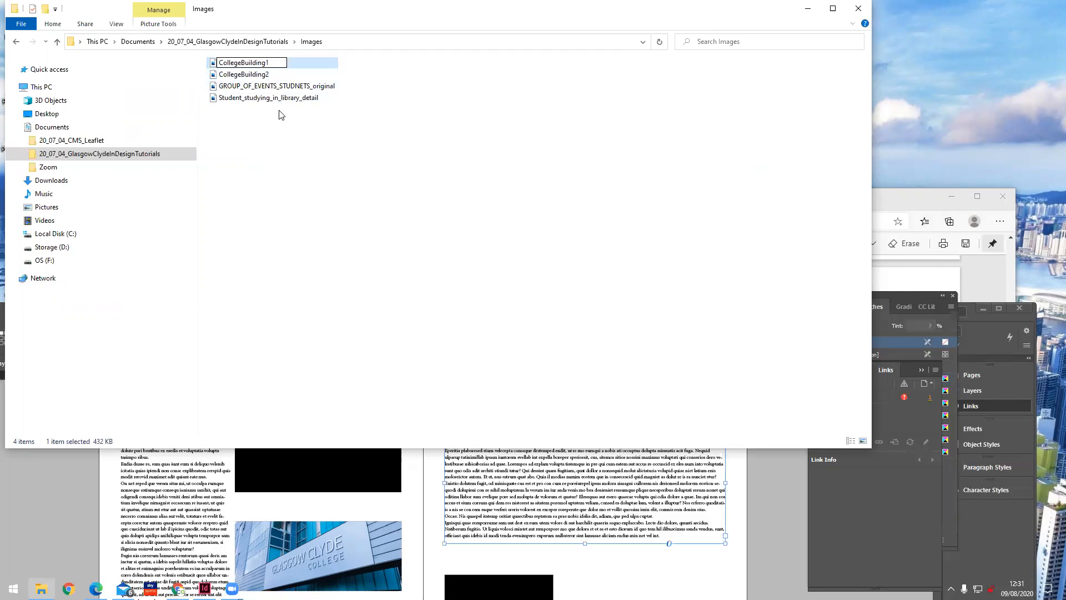
left_click(273, 177)
left_click(264, 63)
left_click(263, 62)
left_click(272, 62)
key("BackSpace")
left_click(254, 147)
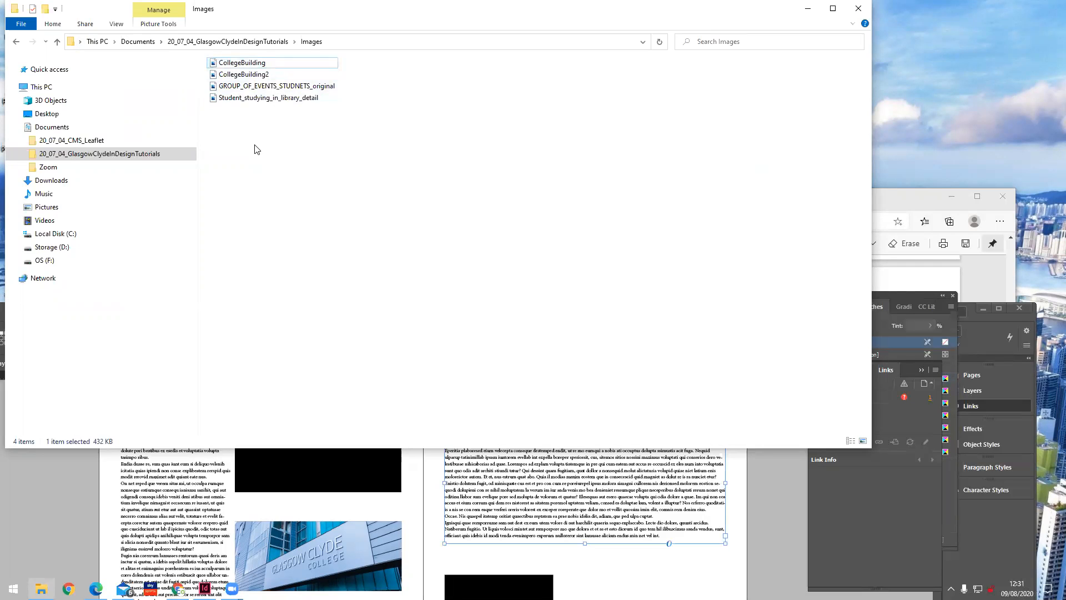
left_click(473, 479)
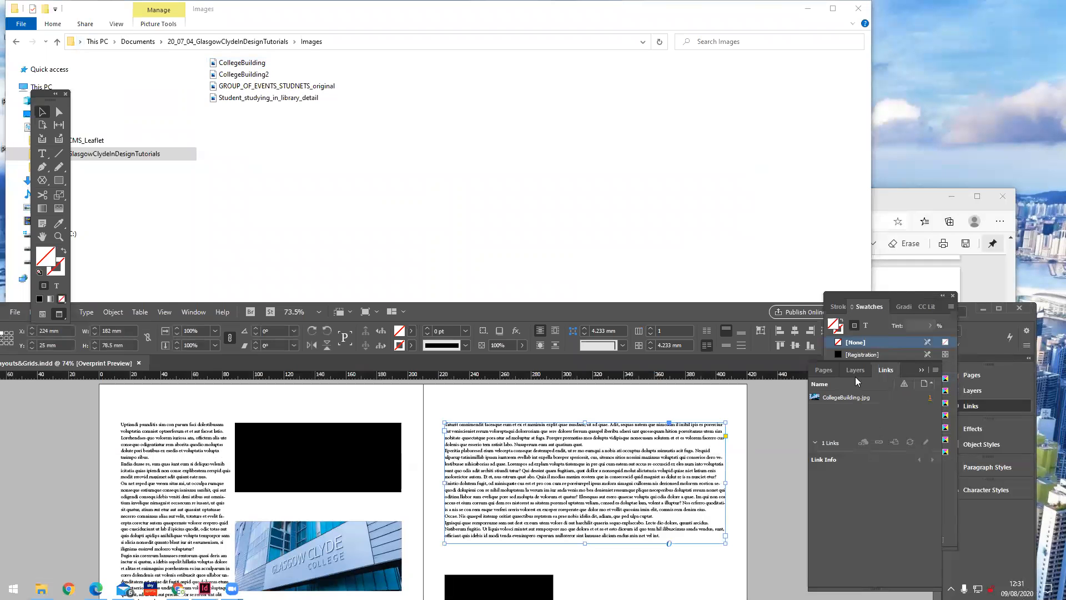
- Enlarge the InDesign window to show the whole spread, clear the frame selection and turn off Overprint Preview
double_click(559, 301)
left_click(470, 271)
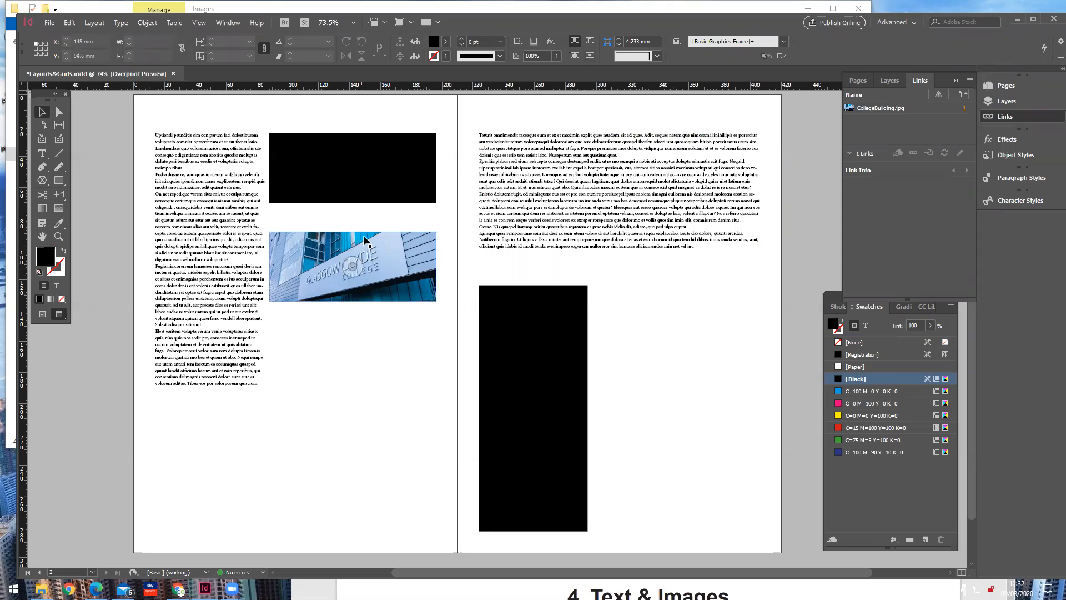
left_click(198, 23)
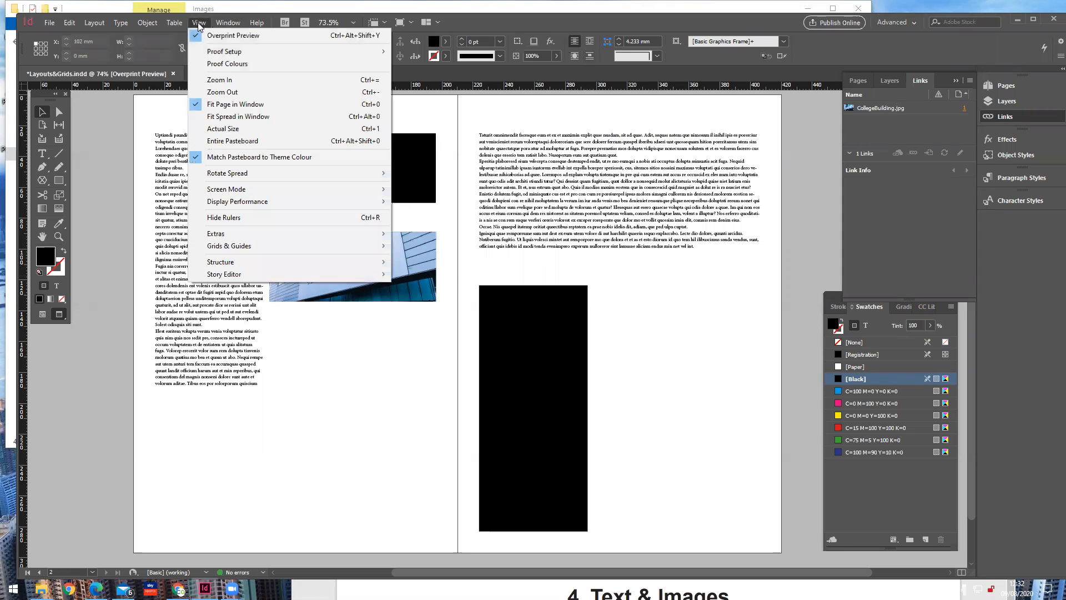
left_click(212, 36)
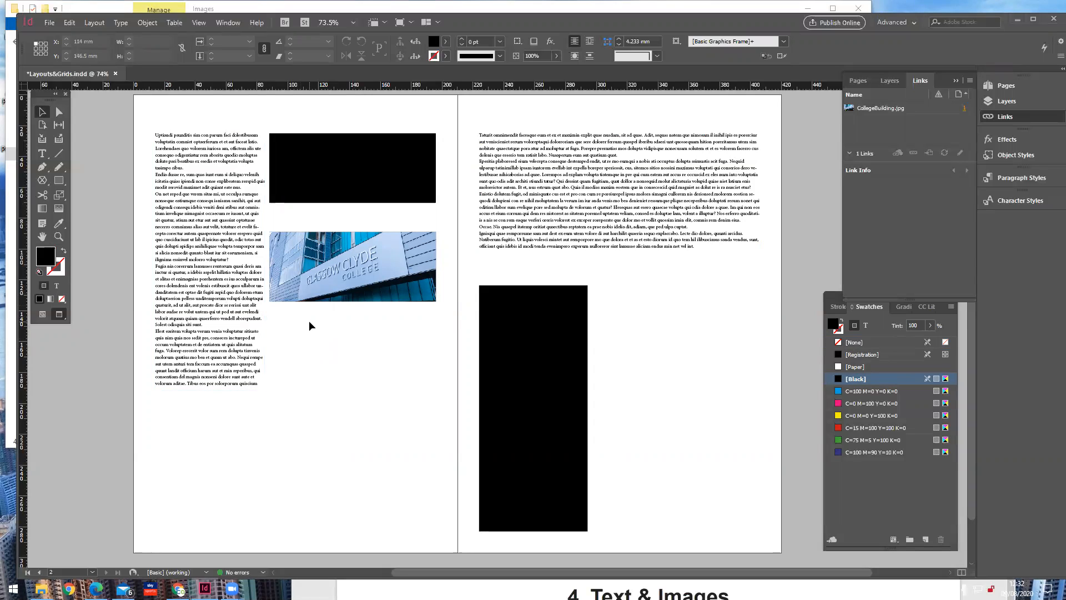
- Delete all the placeholder text from the left page's text frame and return the spread to Normal screen mode
left_click(201, 196)
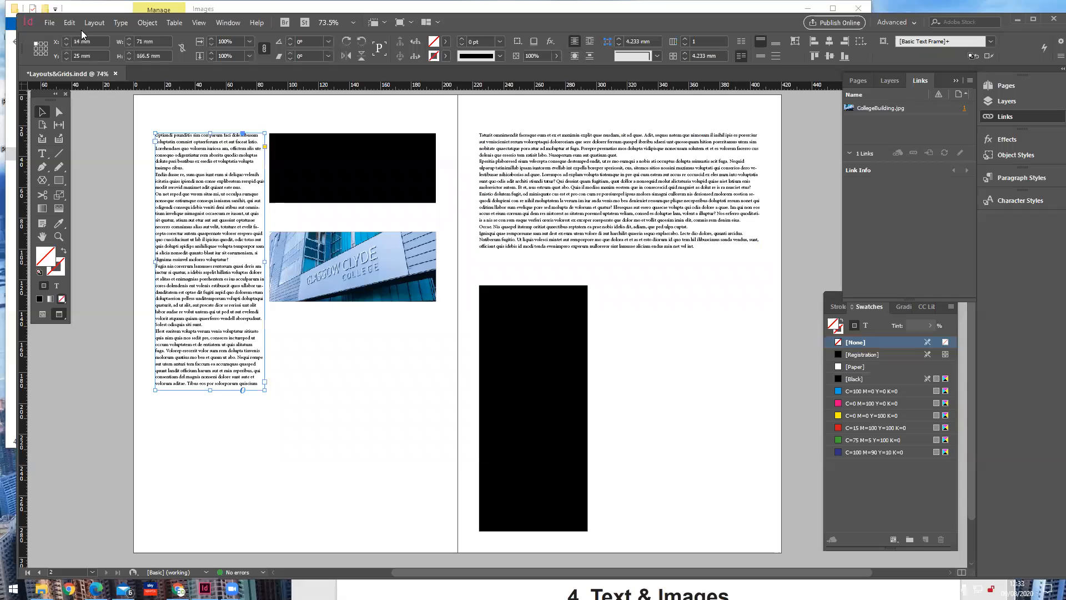
left_click(42, 158)
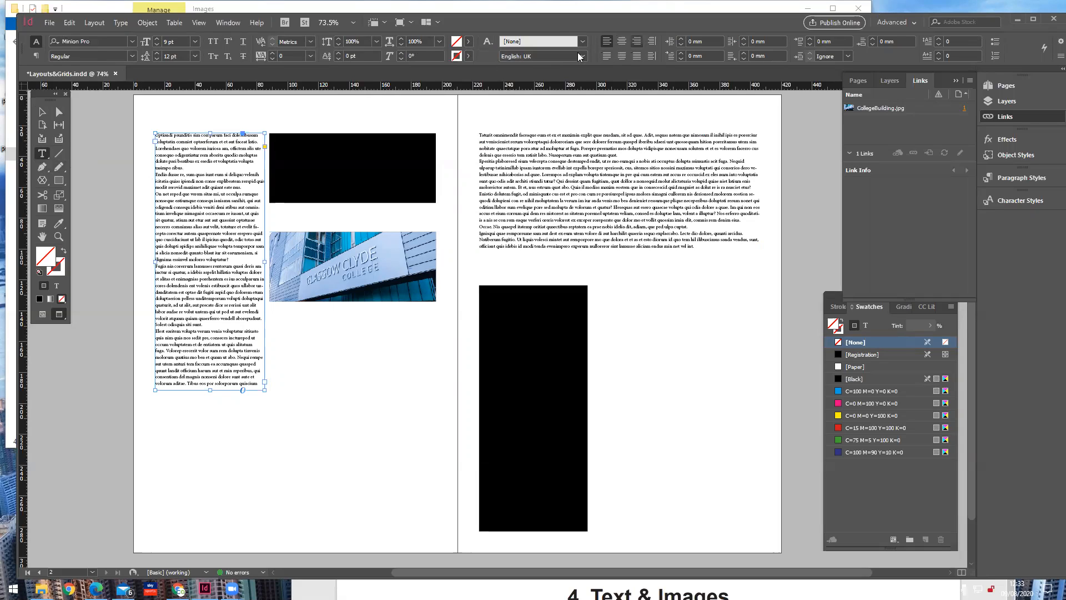
left_click(212, 178)
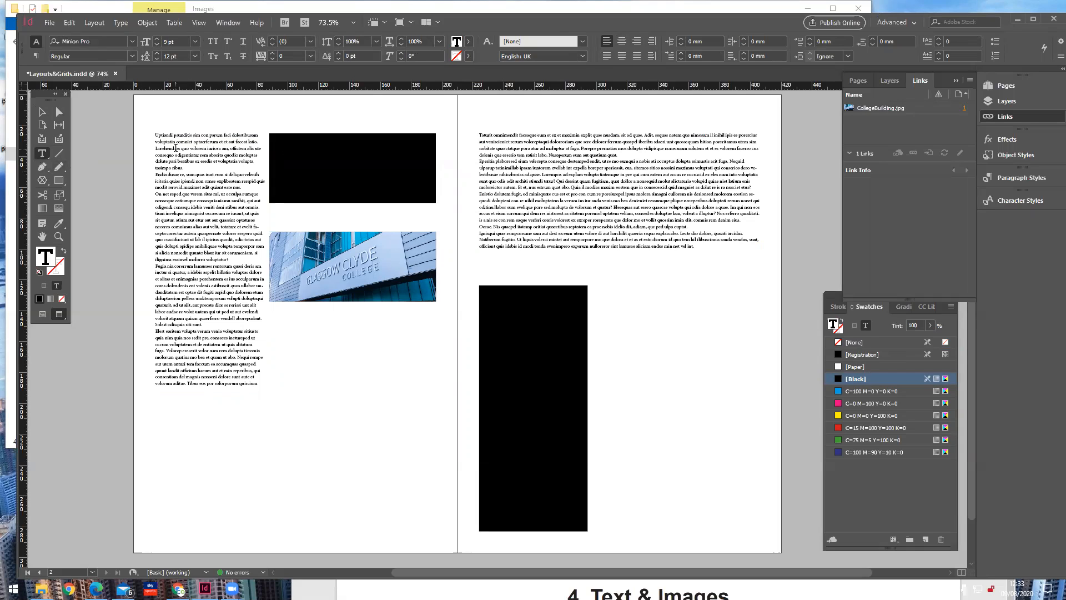
type("w")
key("ctrl+a")
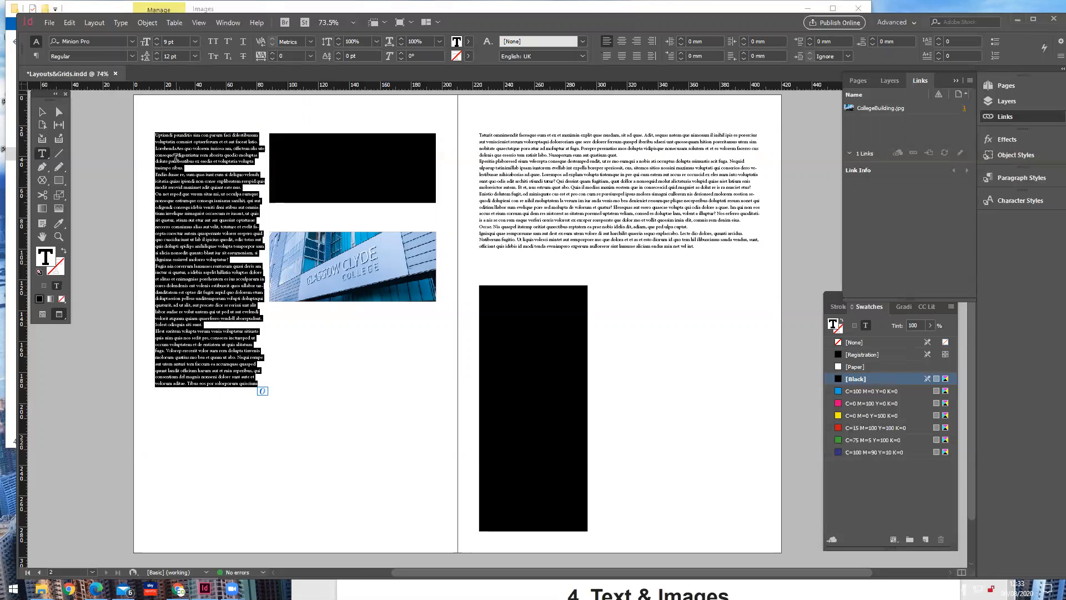
key("BackSpace")
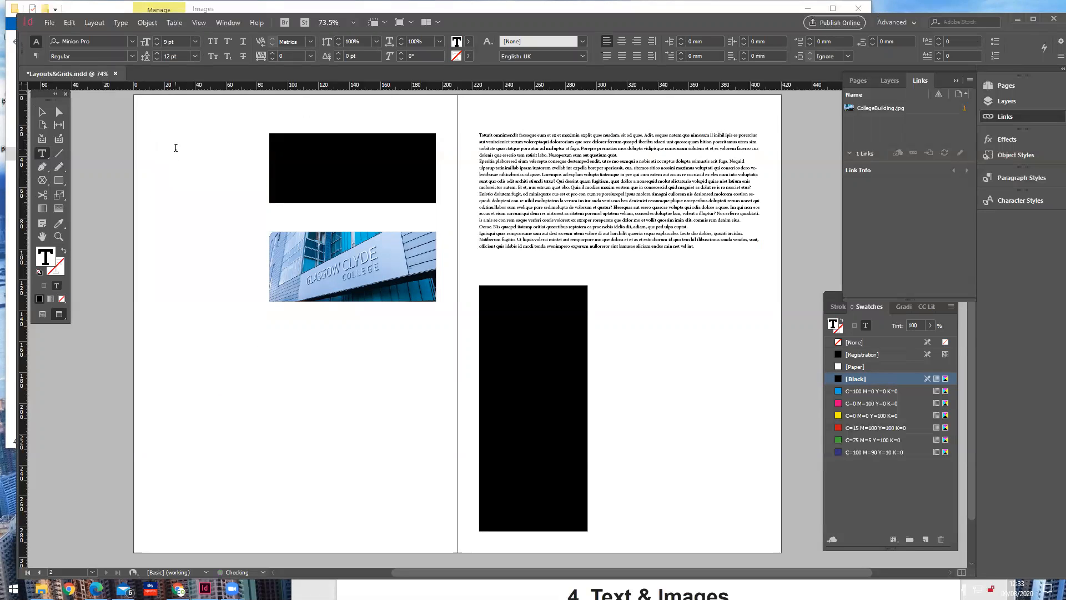
left_click(42, 314)
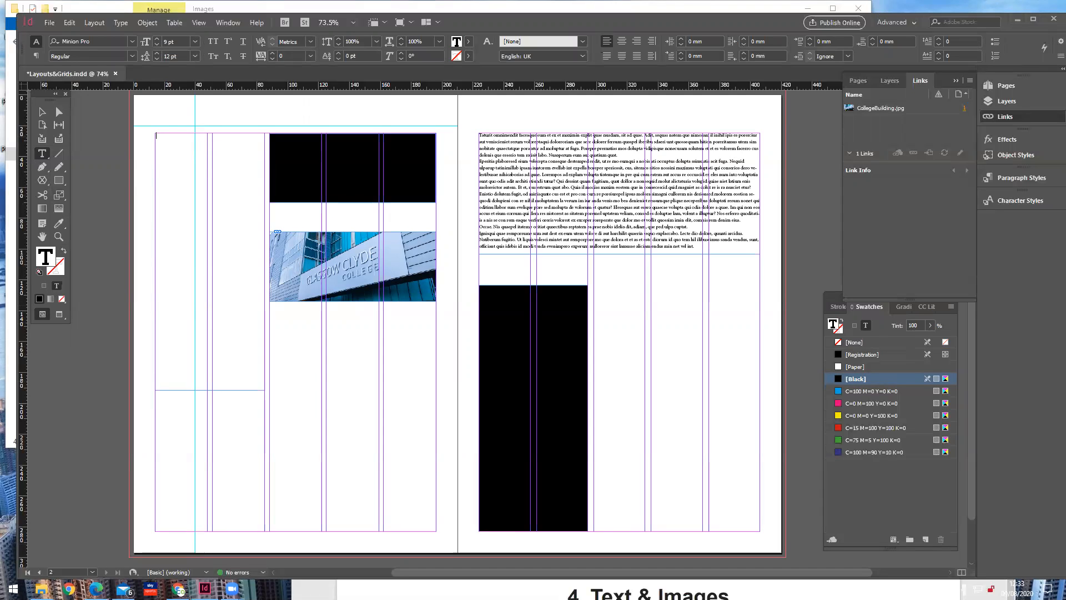
- Switch to Chrome, move the browser window clear of the screen edge and make it wider and taller
left_click(179, 589)
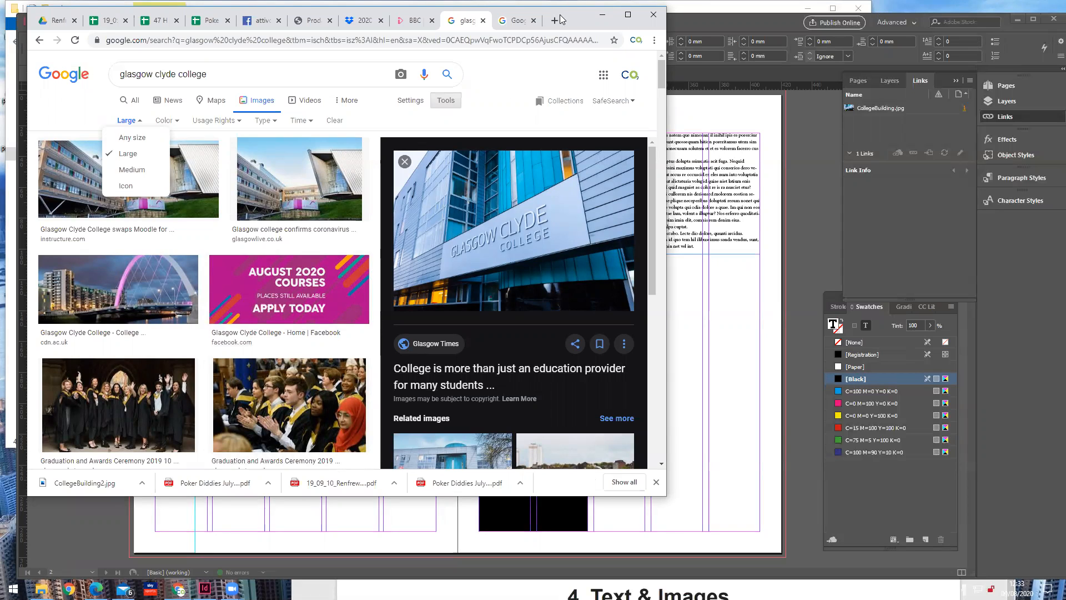
left_click_drag(589, 14, 624, 16)
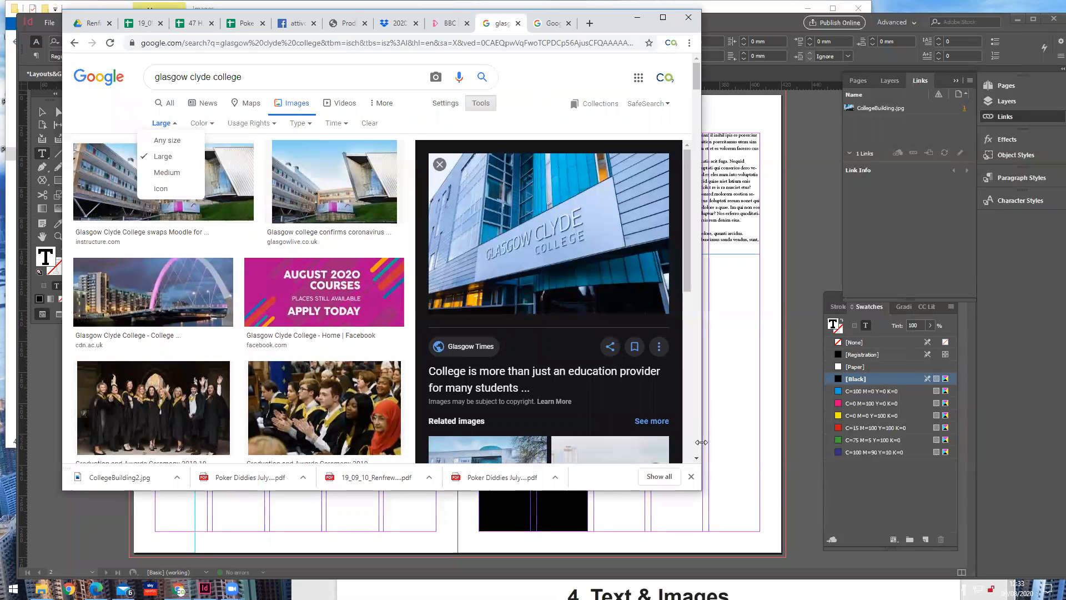
left_click_drag(703, 450, 787, 450)
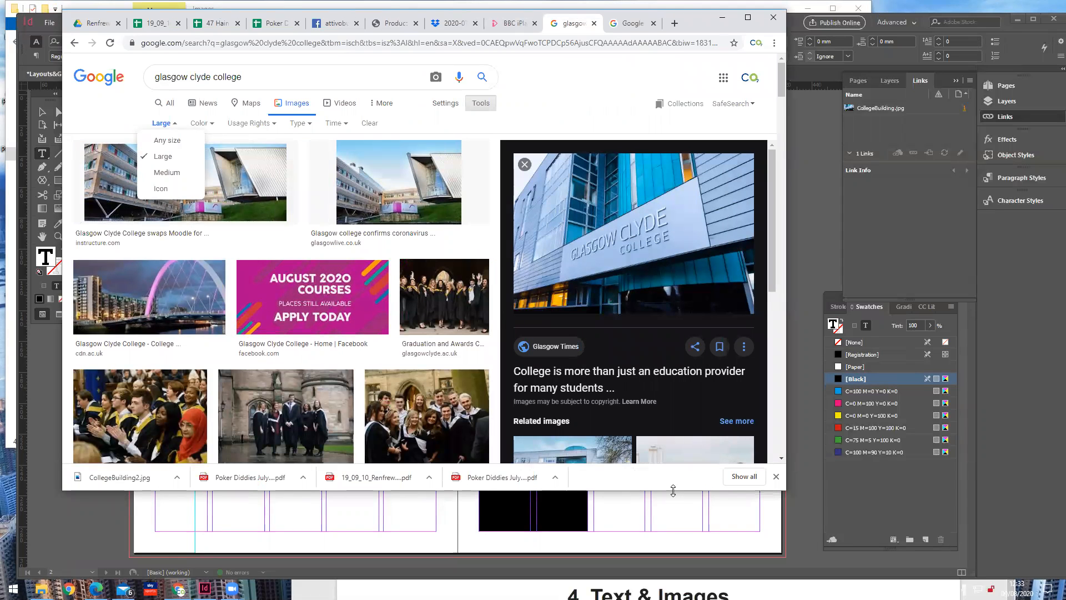
left_click_drag(671, 492, 672, 544)
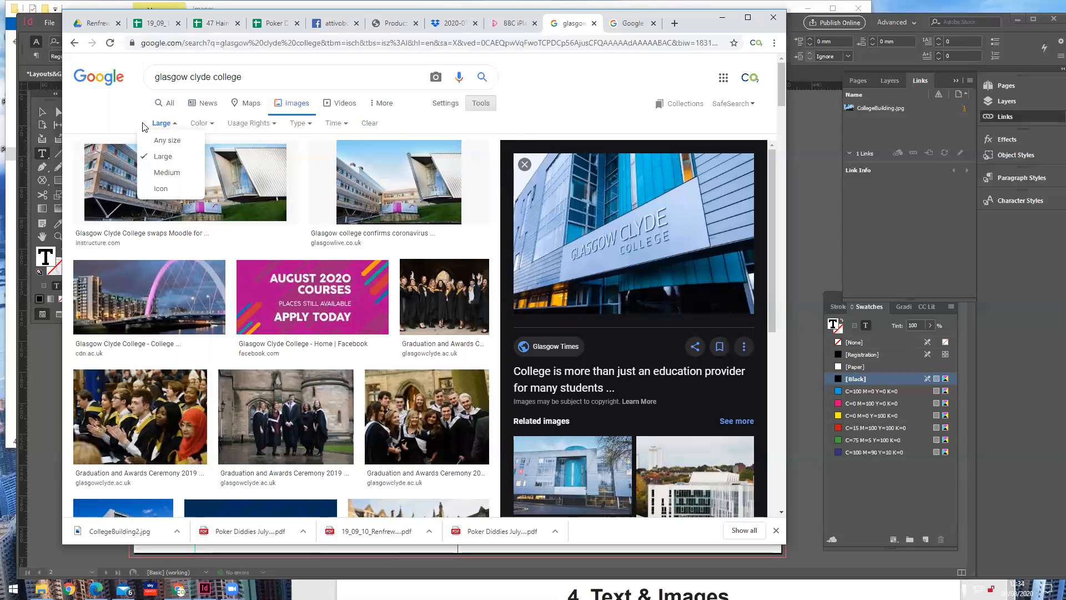
- Open the Clyde College Clearing 2020 page from the general search results and follow its A Return to Study Courses link
left_click(169, 104)
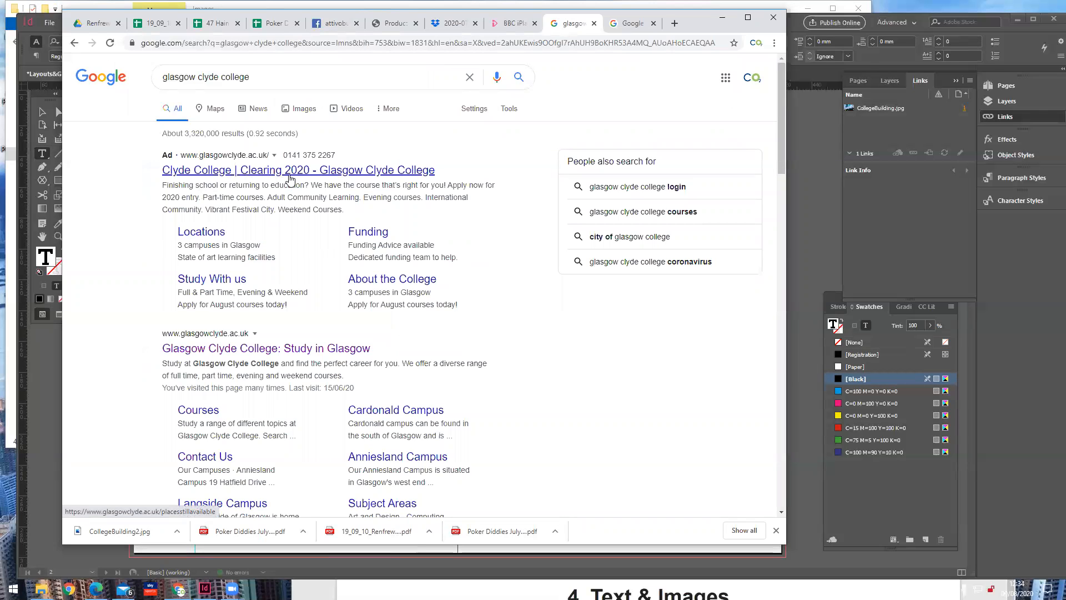
left_click(353, 172)
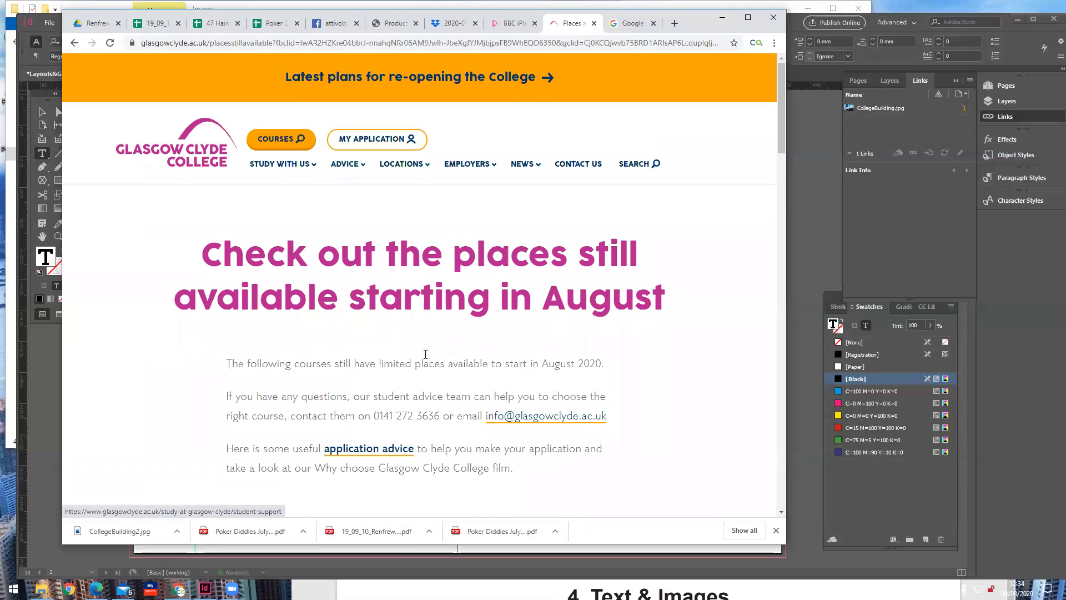
scroll(428, 347, "down", 6)
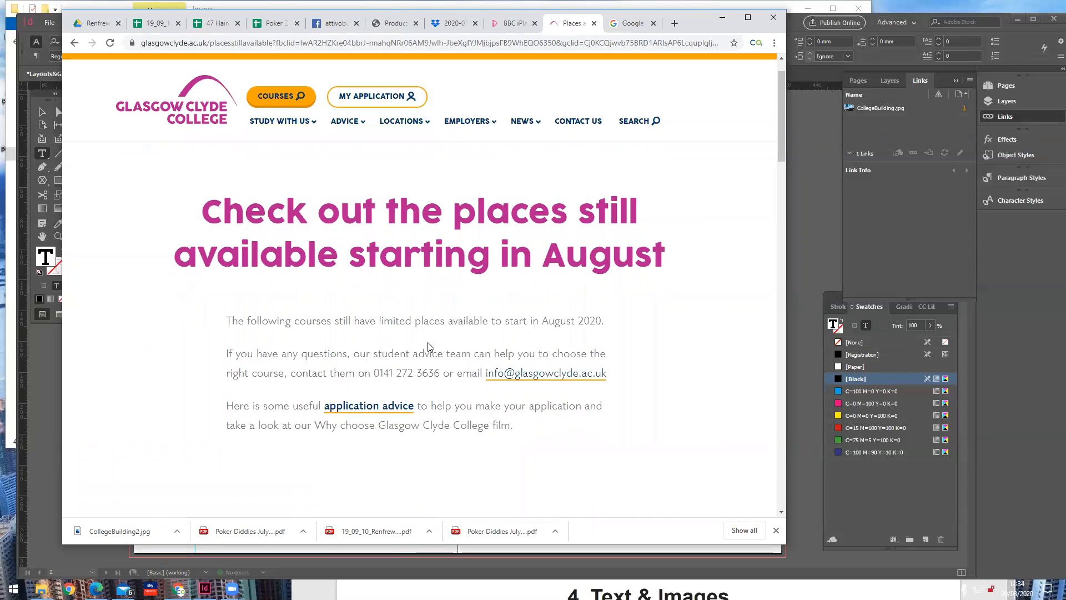
scroll(428, 347, "down", 6)
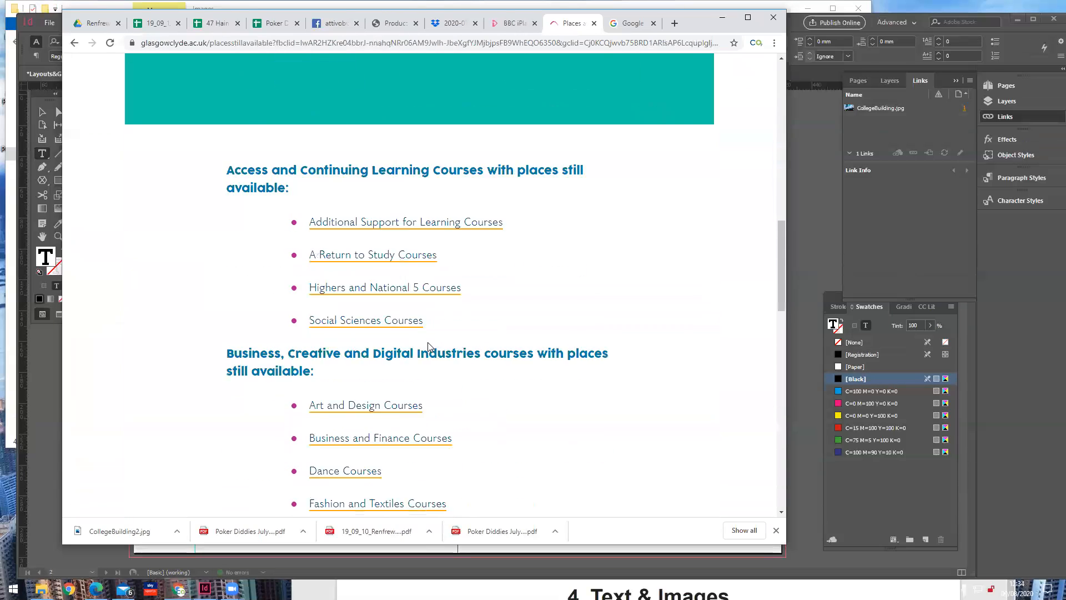
scroll(428, 341, "up", 10)
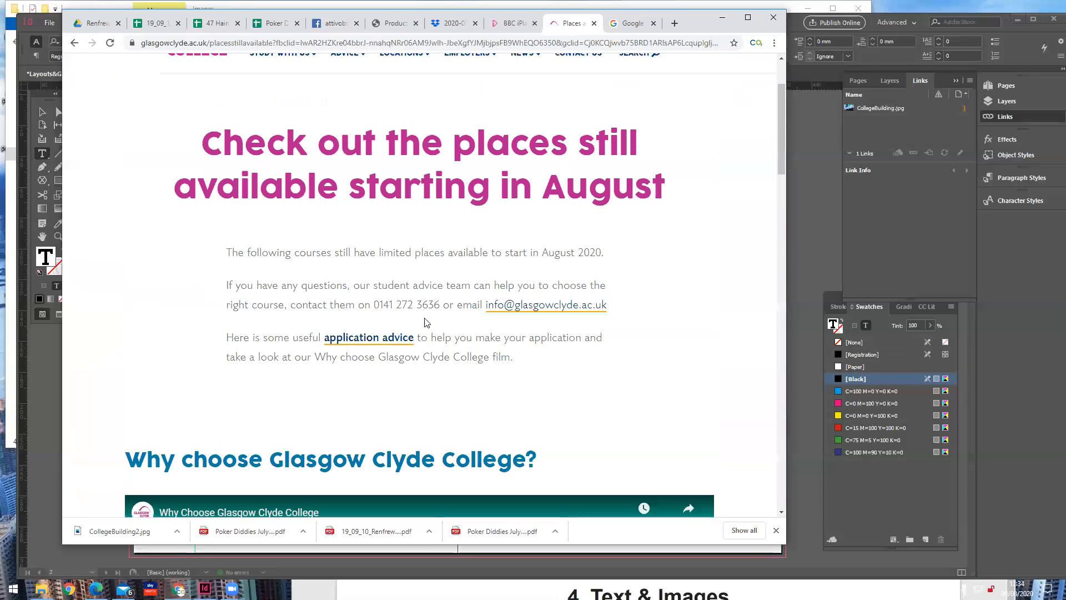
scroll(421, 324, "down", 6)
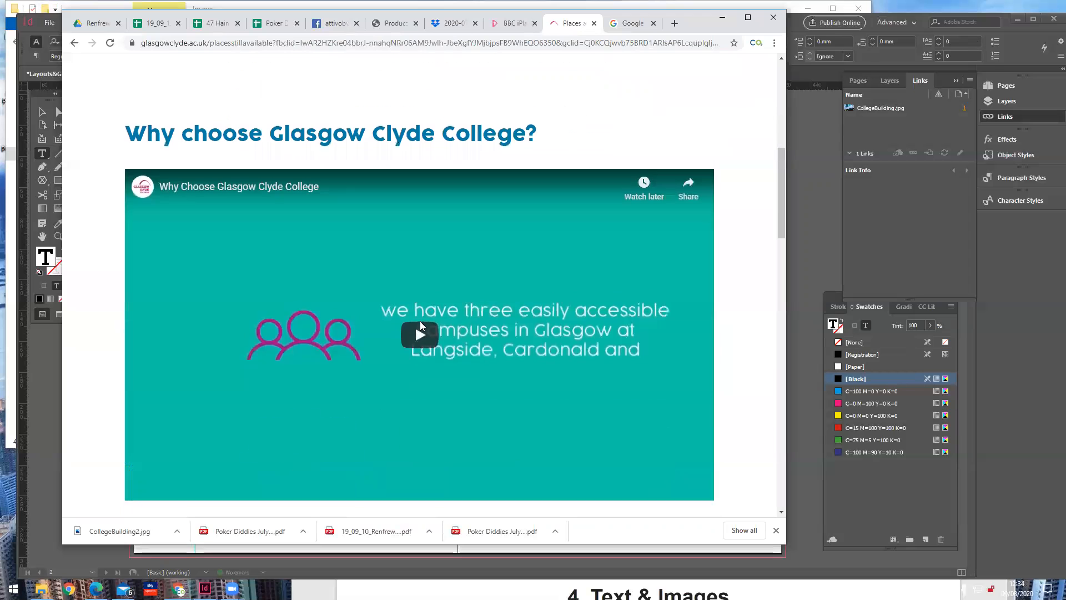
scroll(420, 321, "down", 9)
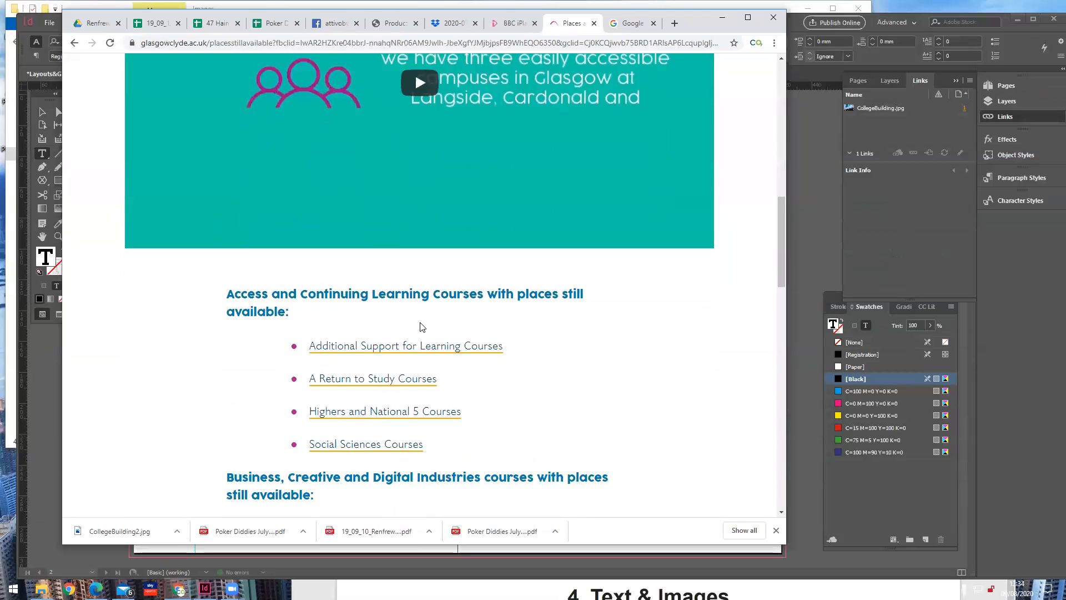
scroll(422, 327, "up", 2)
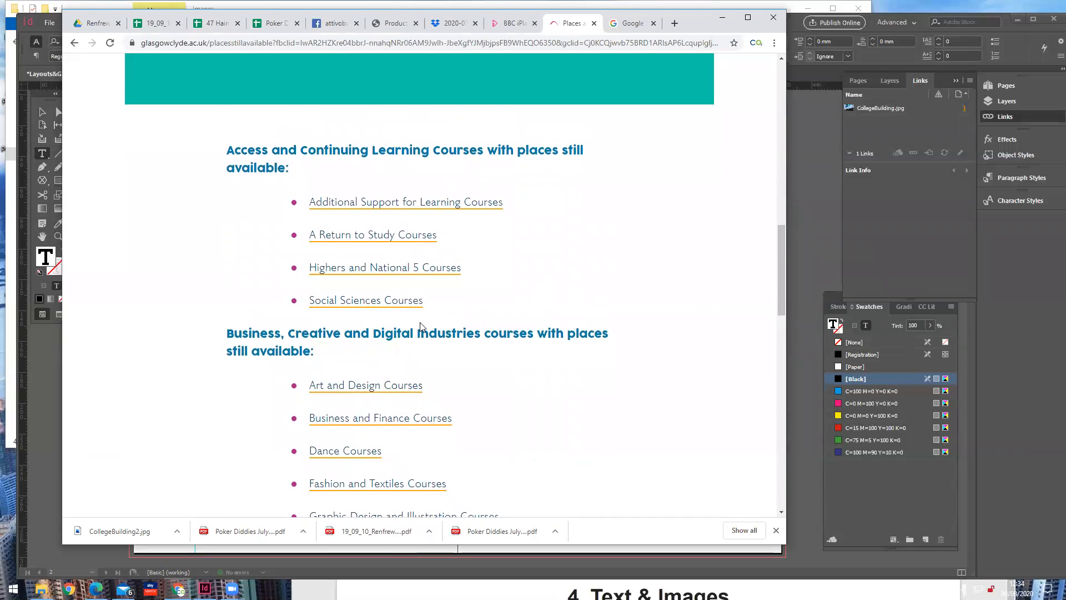
scroll(420, 326, "up", 1)
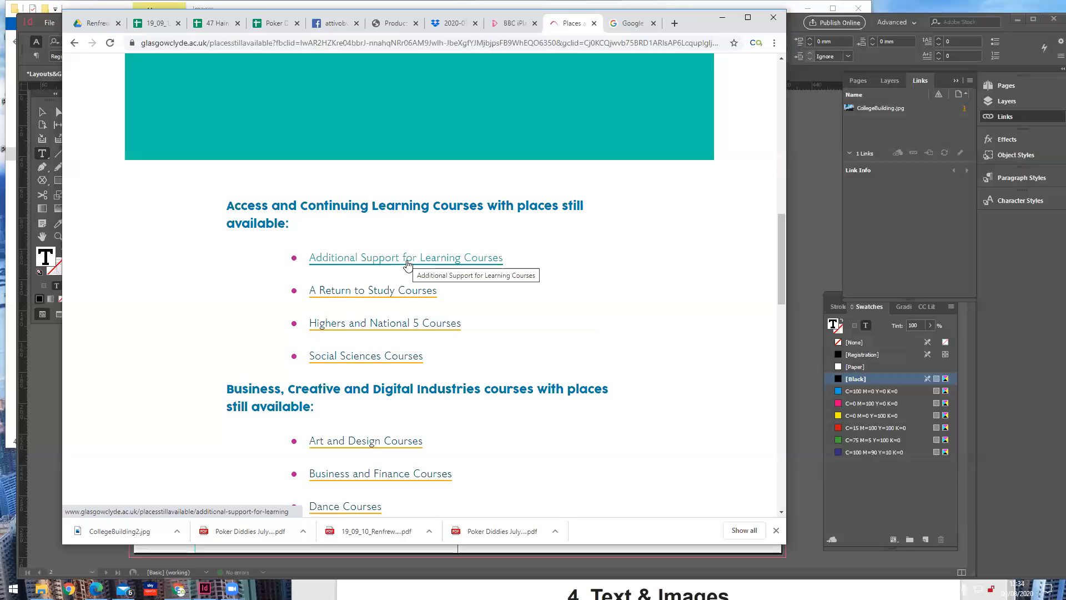
left_click(370, 296)
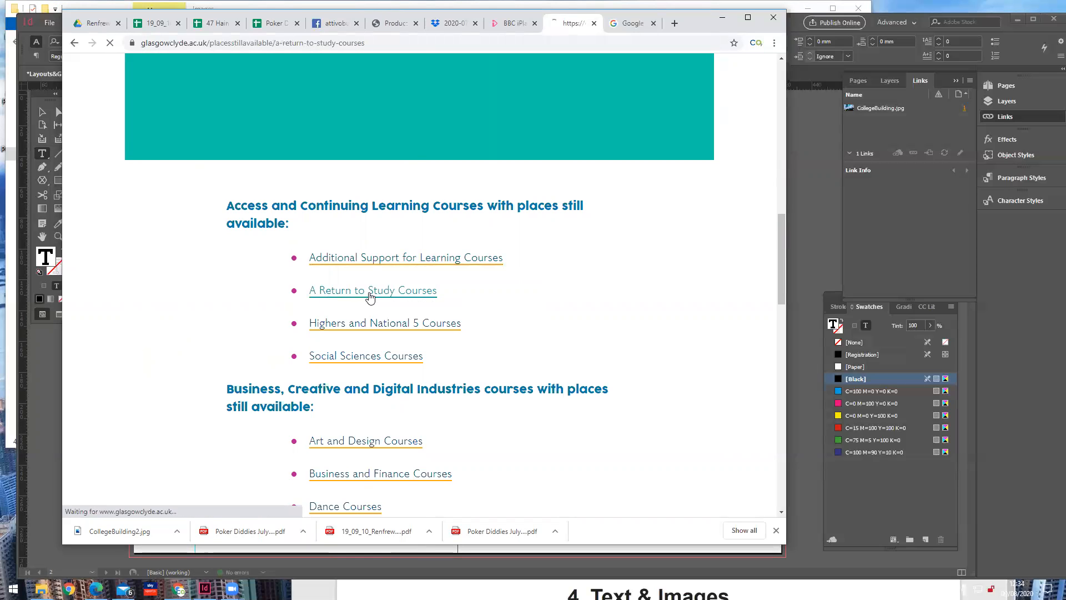